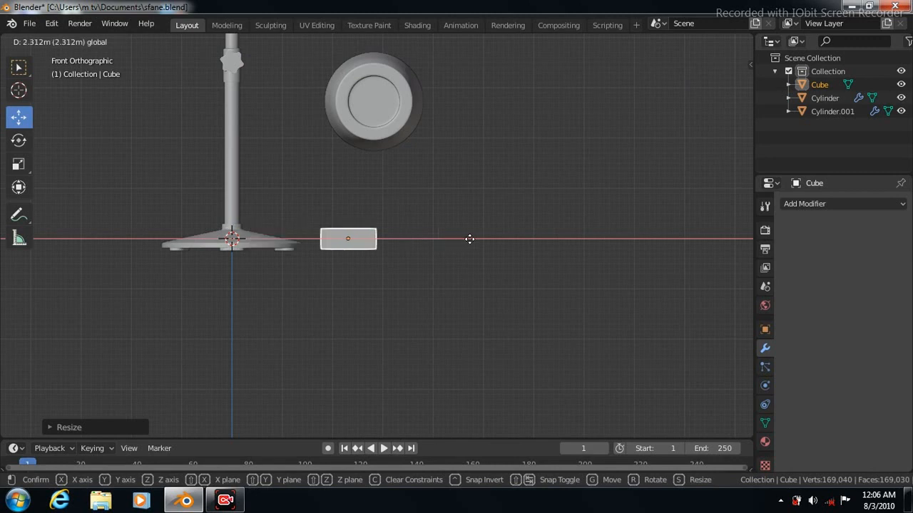
Step: Move the cube along X until it sits beneath the fan's cylindrical motor housing
{"action": "left_click", "coordinate": [435, 243]}
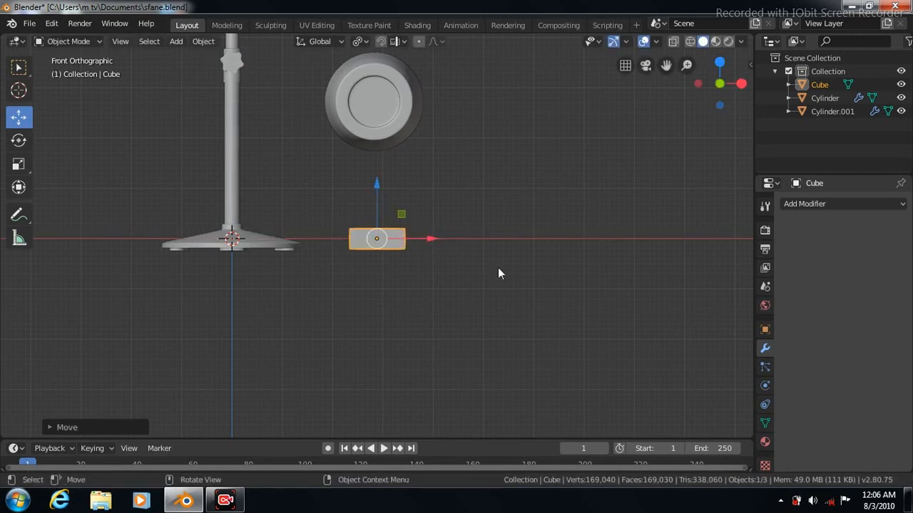
{"action": "key", "text": "KP_3"}
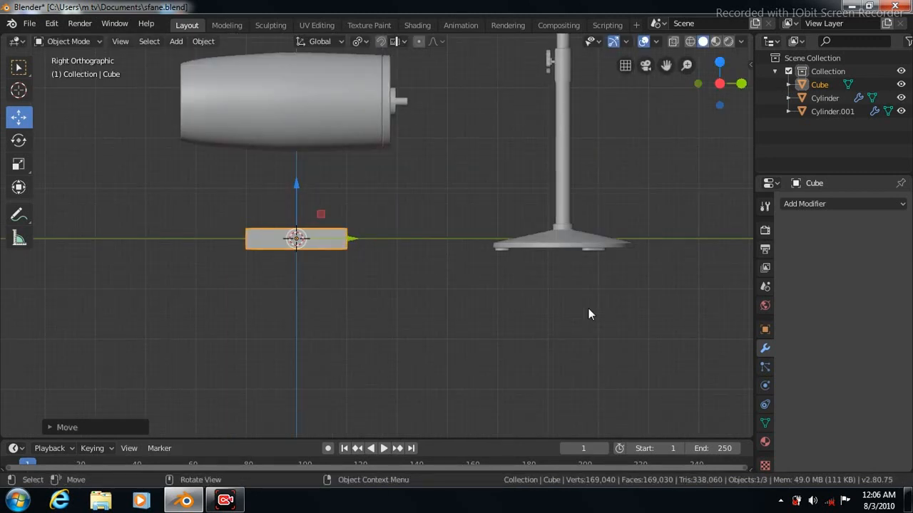
{"action": "left_click_drag", "start_coordinate": [665, 65], "coordinate": [731, 67]}
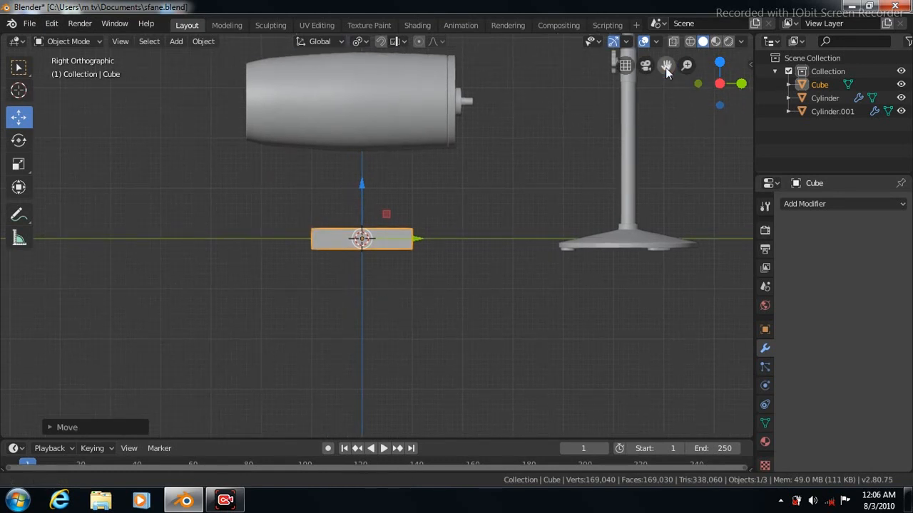
Step: Remove the Subdivision Surface modifier from the motor housing
{"action": "scroll", "coordinate": [490, 243], "scroll_direction": "up", "scroll_amount": 3}
{"action": "left_click", "coordinate": [475, 64]}
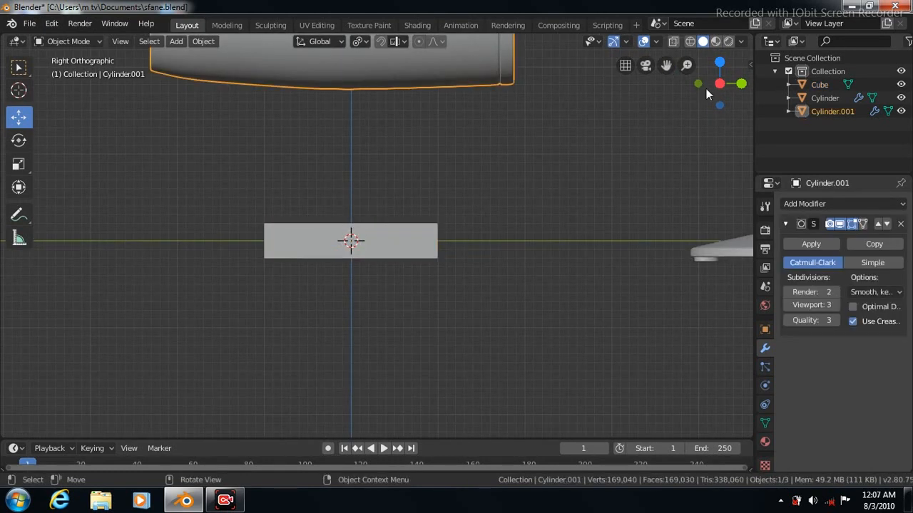
{"action": "left_click", "coordinate": [904, 225]}
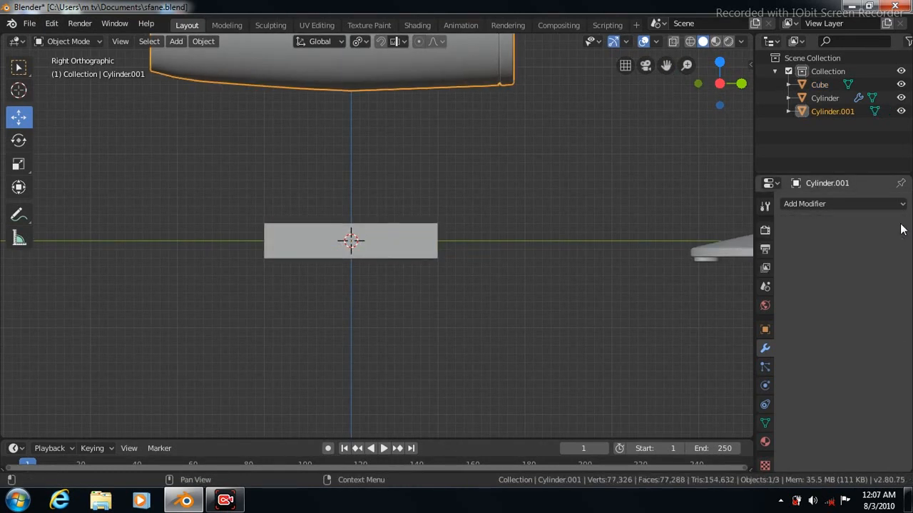
Step: Add a Subdivision Surface modifier to the cube with a viewport level of 3
{"action": "left_click", "coordinate": [408, 244]}
{"action": "scroll", "coordinate": [538, 235], "scroll_direction": "up", "scroll_amount": 4}
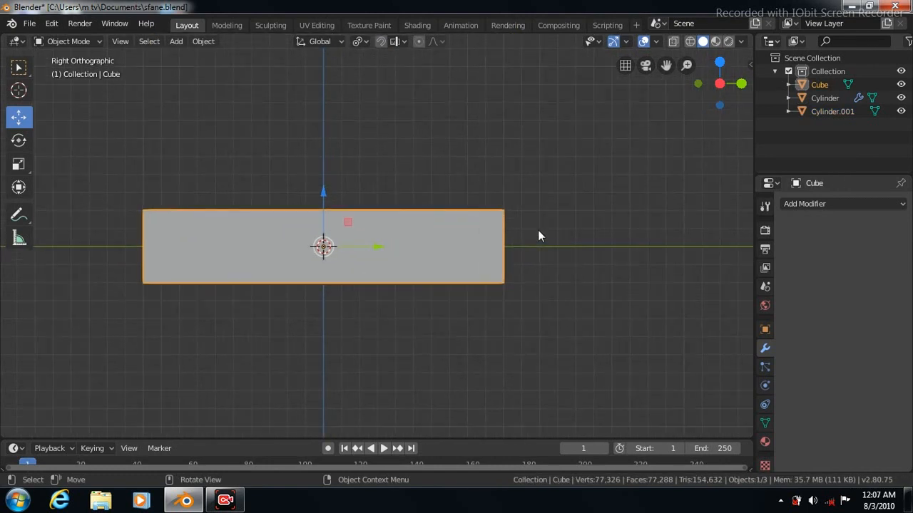
{"action": "scroll", "coordinate": [542, 239], "scroll_direction": "up", "scroll_amount": 1}
{"action": "left_click", "coordinate": [856, 204]}
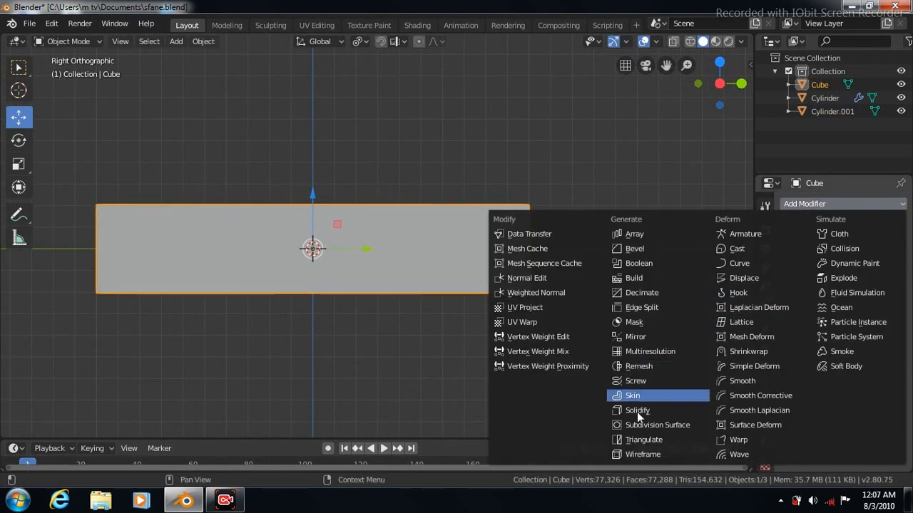
{"action": "left_click", "coordinate": [640, 424]}
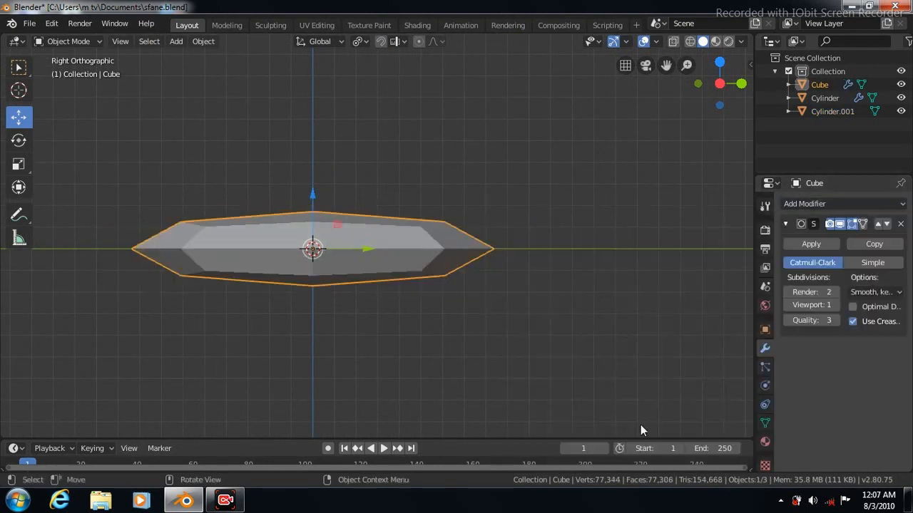
{"action": "left_click", "coordinate": [834, 306]}
{"action": "left_click", "coordinate": [834, 306]}
Step: Add vertical loop cuts near both ends of the block and horizontal loop cuts near its upper edge and in its lower half
{"action": "key", "text": "Tab"}
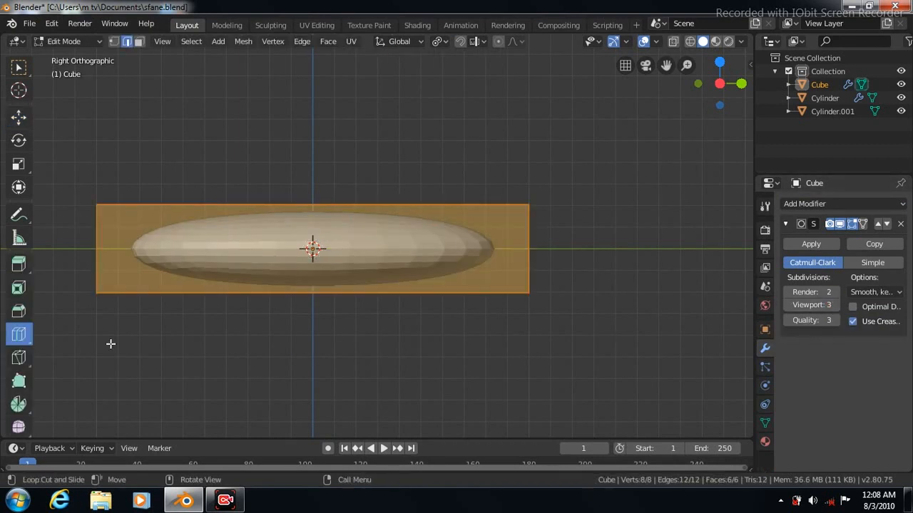
{"action": "left_click_drag", "start_coordinate": [313, 290], "coordinate": [164, 285]}
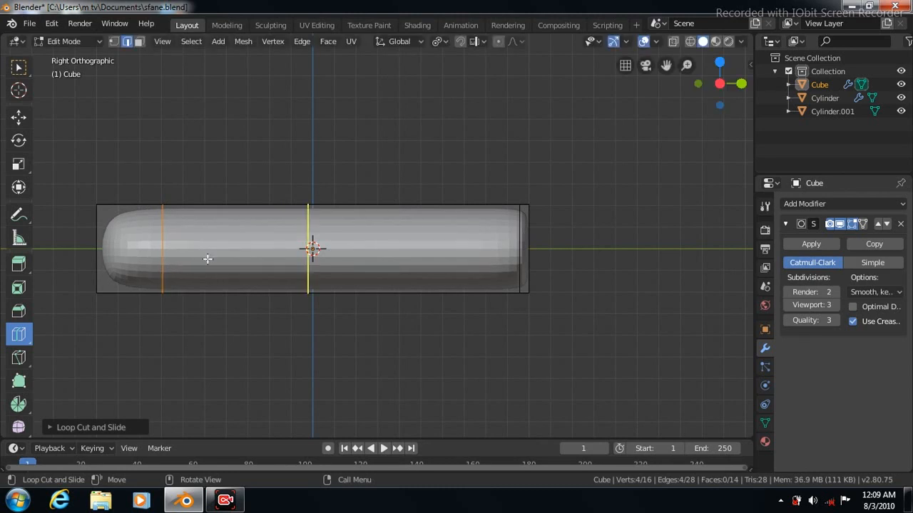
{"action": "left_click_drag", "start_coordinate": [168, 239], "coordinate": [172, 197]}
{"action": "left_click_drag", "start_coordinate": [168, 248], "coordinate": [171, 264]}
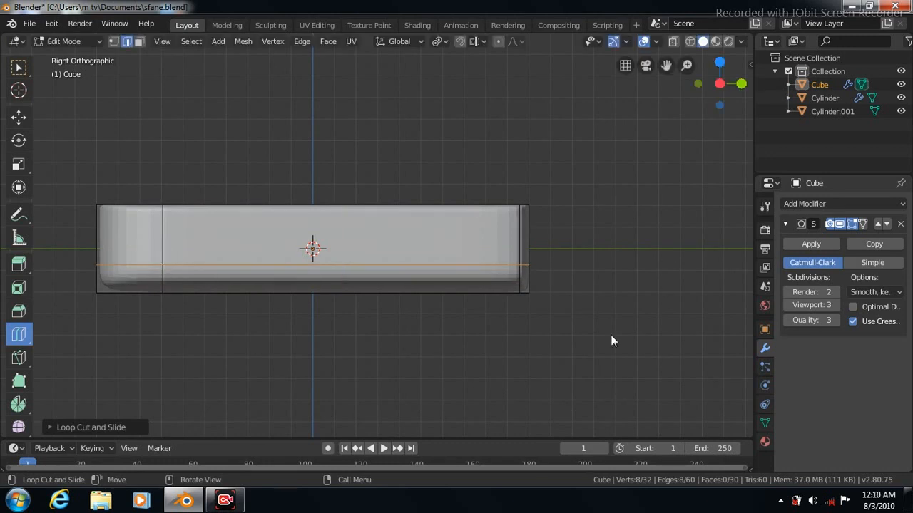
{"action": "key", "text": "Tab"}
Step: Shade the block smooth and enable Auto Smooth for its normals
{"action": "right_click", "coordinate": [420, 243]}
{"action": "left_click", "coordinate": [393, 50]}
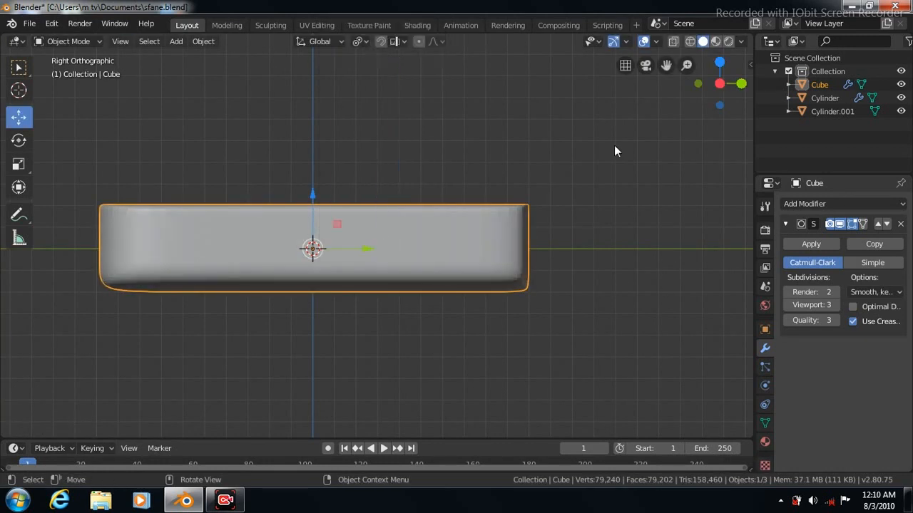
{"action": "left_click", "coordinate": [765, 423]}
{"action": "left_click", "coordinate": [804, 449]}
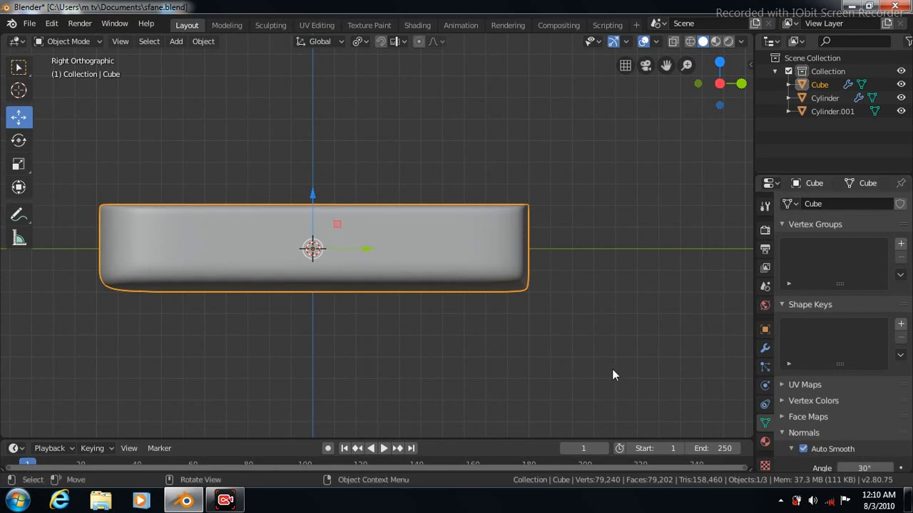
Step: Shift the block slightly toward negative X under the motor housing and narrow it along X
{"action": "key", "text": "Tab"}
{"action": "key", "text": "Tab"}
{"action": "key", "text": "KP_7"}
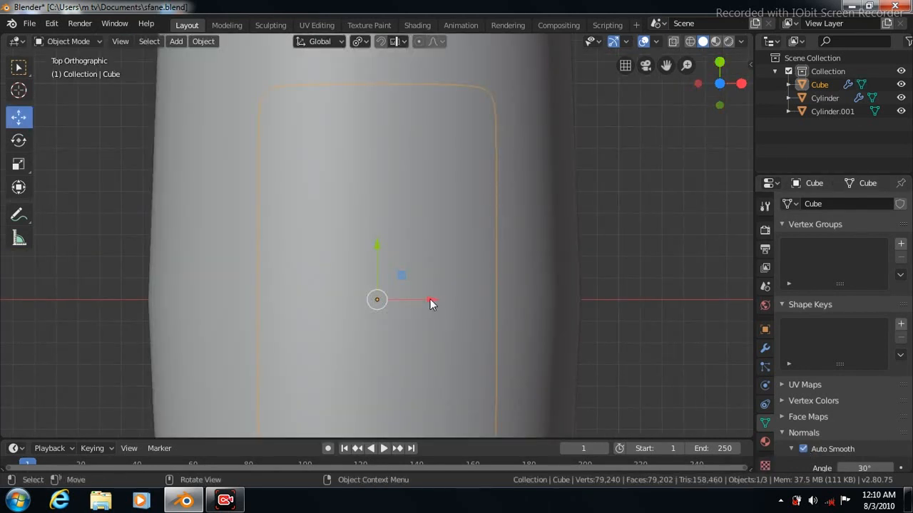
{"action": "left_click_drag", "start_coordinate": [430, 300], "coordinate": [412, 302]}
{"action": "left_click", "coordinate": [19, 166]}
{"action": "key", "text": "KP_3"}
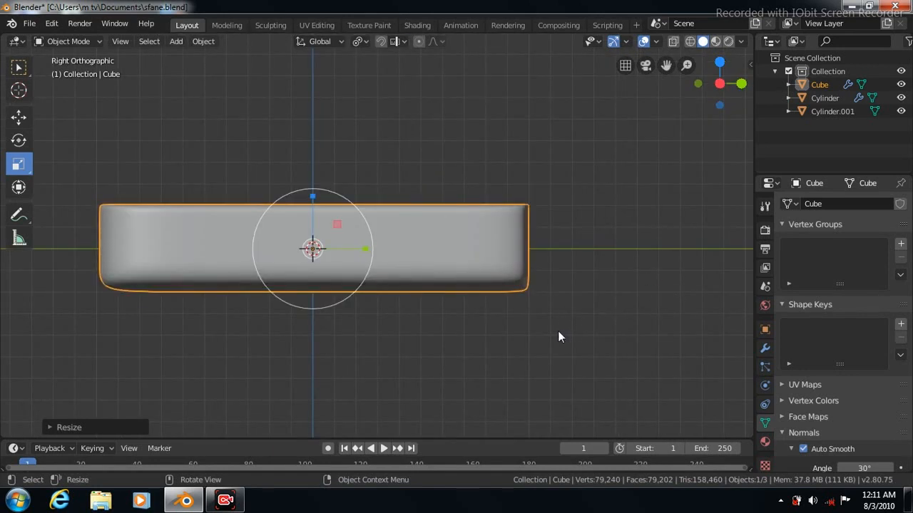
Step: Add a mesh cylinder and scale it down uniformly to about a third of its size
{"action": "scroll", "coordinate": [558, 336], "scroll_direction": "down", "scroll_amount": 1}
{"action": "left_click", "coordinate": [175, 41]}
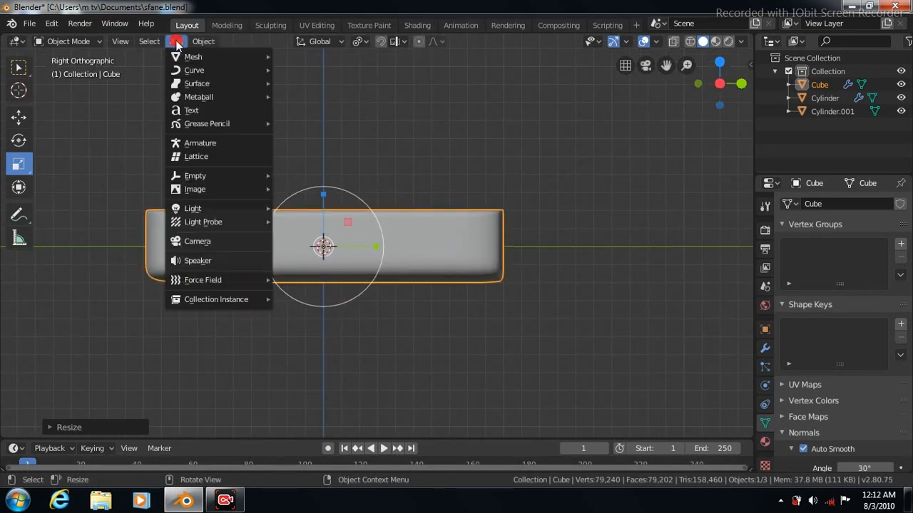
{"action": "mouse_move", "coordinate": [193, 55]}
{"action": "left_click", "coordinate": [299, 121]}
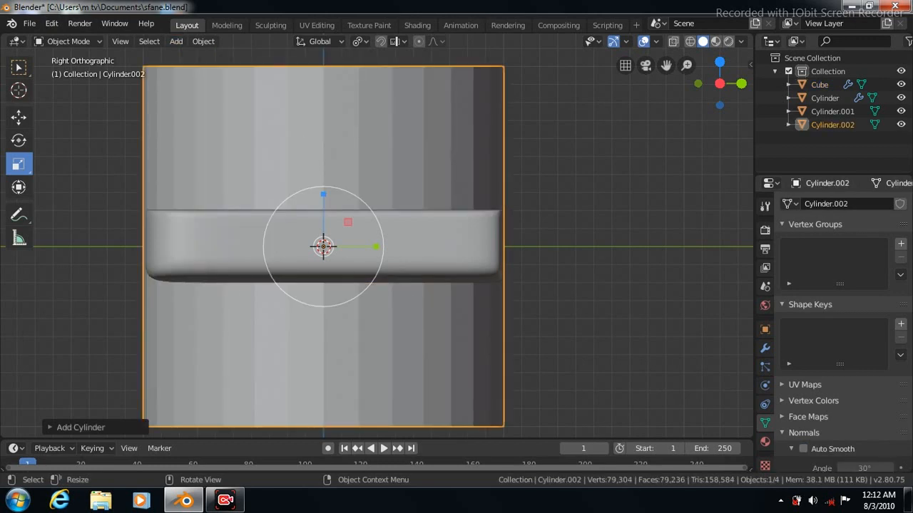
{"action": "key", "text": "s"}
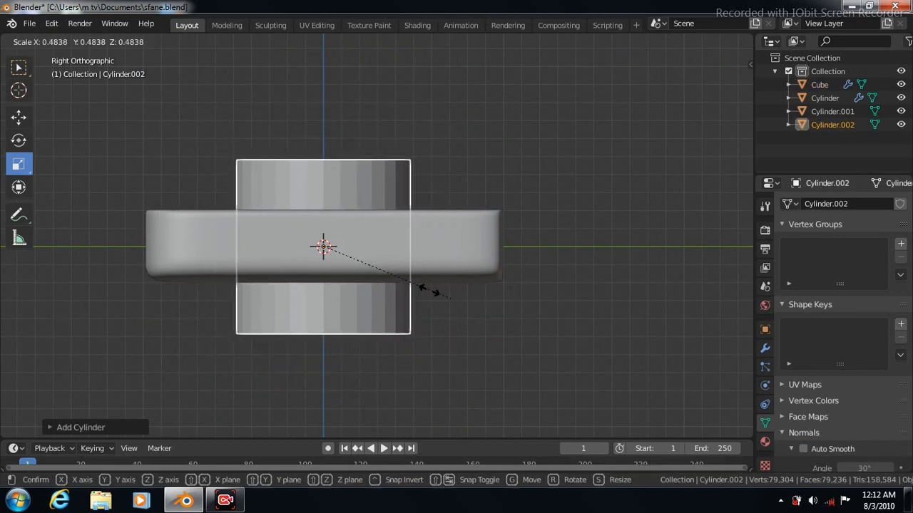
{"action": "left_click", "coordinate": [411, 283]}
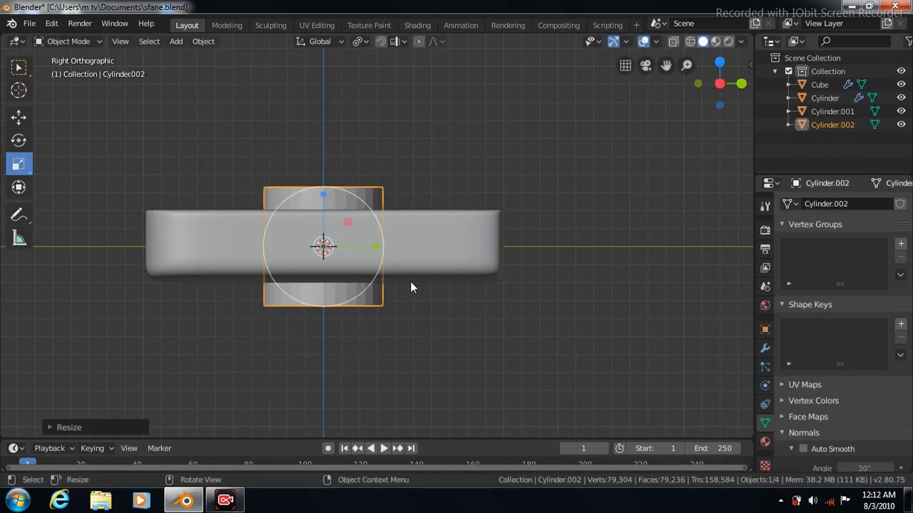
Step: Move the cylinder down beneath the block and shift it along positive Y within the block's length
{"action": "left_click", "coordinate": [20, 117]}
{"action": "left_click_drag", "start_coordinate": [323, 192], "coordinate": [323, 265]}
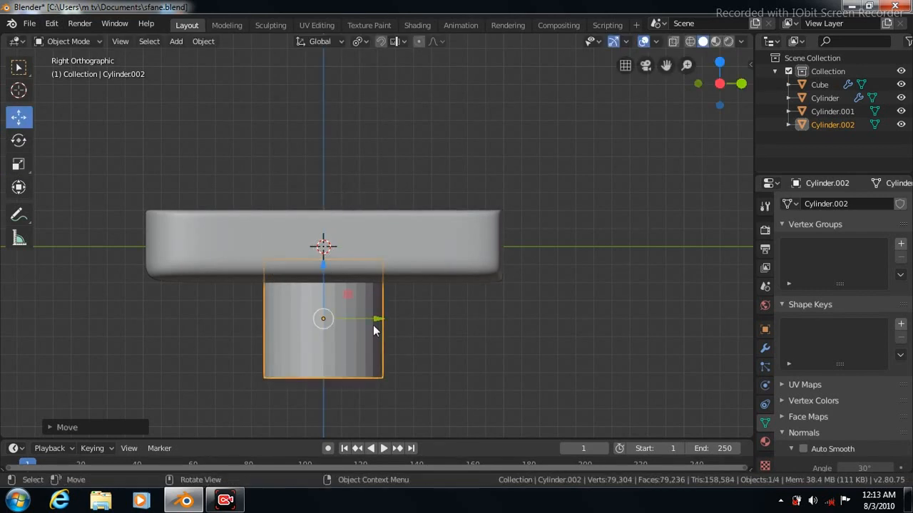
{"action": "left_click_drag", "start_coordinate": [379, 318], "coordinate": [458, 313]}
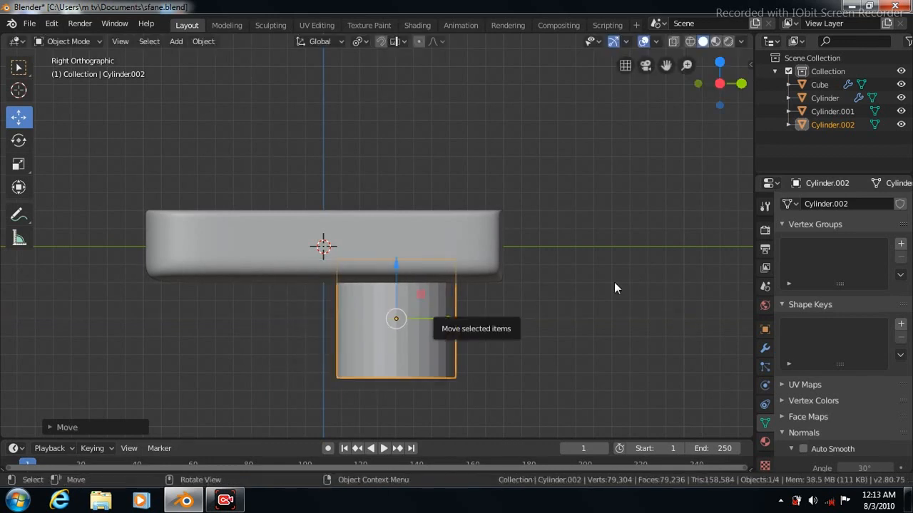
Step: Remove the Subdivision Surface modifier from the block
{"action": "scroll", "coordinate": [594, 295], "scroll_direction": "down", "scroll_amount": 4}
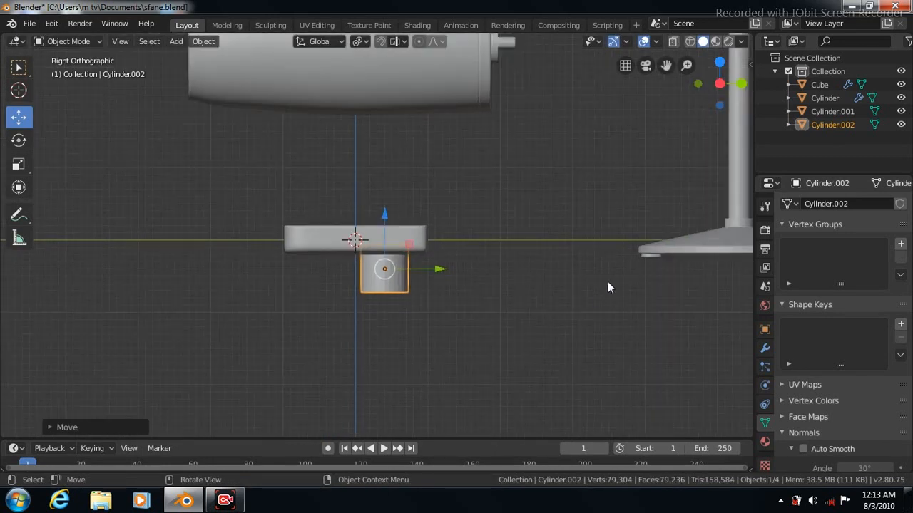
{"action": "left_click", "coordinate": [317, 238]}
{"action": "left_click", "coordinate": [765, 349]}
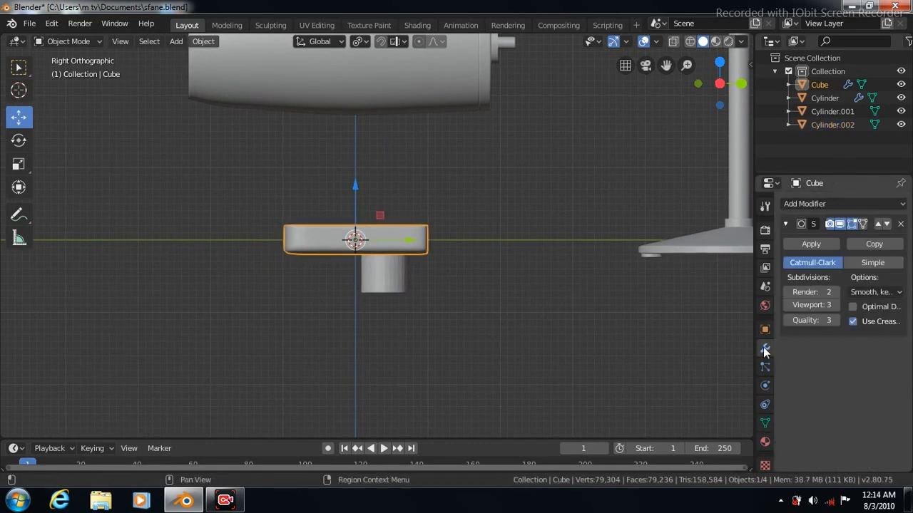
{"action": "left_click", "coordinate": [902, 224]}
Step: Raise the block against the underside of the motor housing and shift it along positive Y toward the housing's rear
{"action": "left_click_drag", "start_coordinate": [355, 183], "coordinate": [368, 63]}
{"action": "left_click_drag", "start_coordinate": [414, 115], "coordinate": [459, 118]}
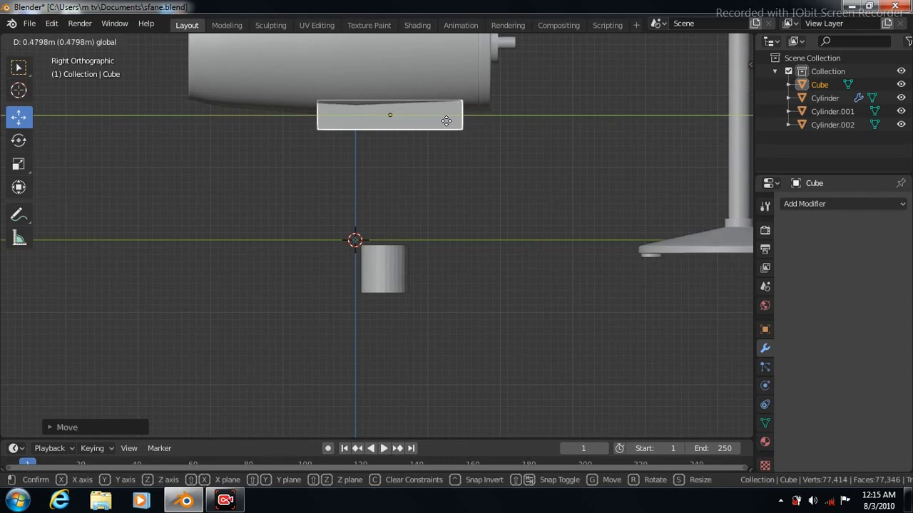
{"action": "left_click_drag", "start_coordinate": [448, 121], "coordinate": [448, 120]}
{"action": "left_click_drag", "start_coordinate": [393, 61], "coordinate": [393, 59]}
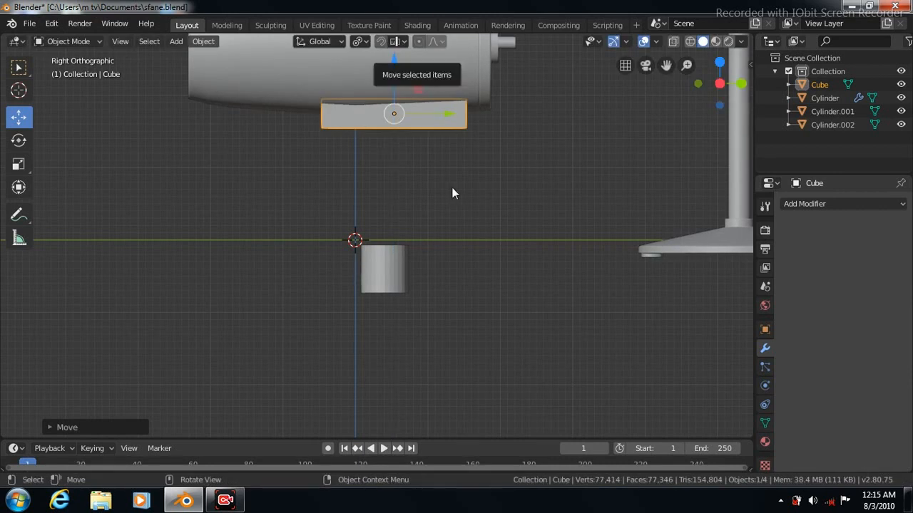
Step: Raise the cylinder against the block's underside, shift it along positive Y and center it below the block along X
{"action": "left_click", "coordinate": [383, 267]}
{"action": "left_click_drag", "start_coordinate": [384, 213], "coordinate": [391, 94]}
{"action": "left_click_drag", "start_coordinate": [438, 149], "coordinate": [485, 158]}
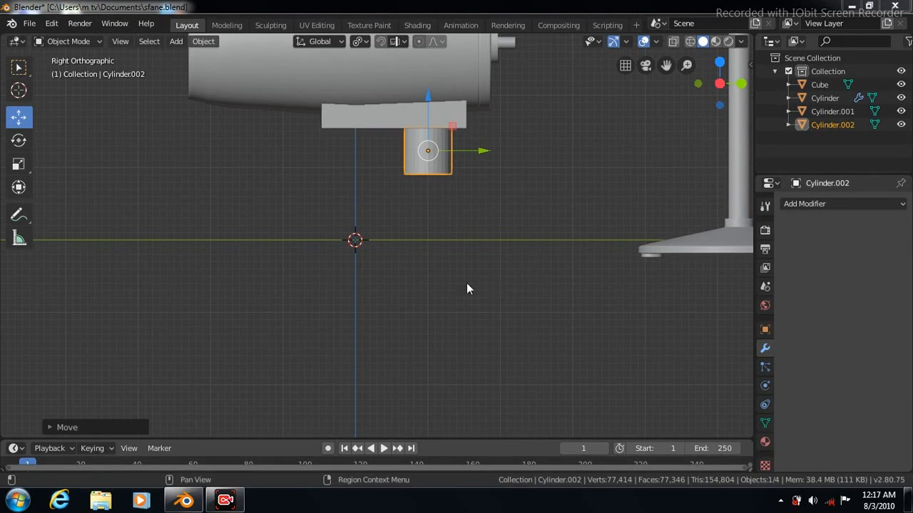
{"action": "key", "text": "KP_1"}
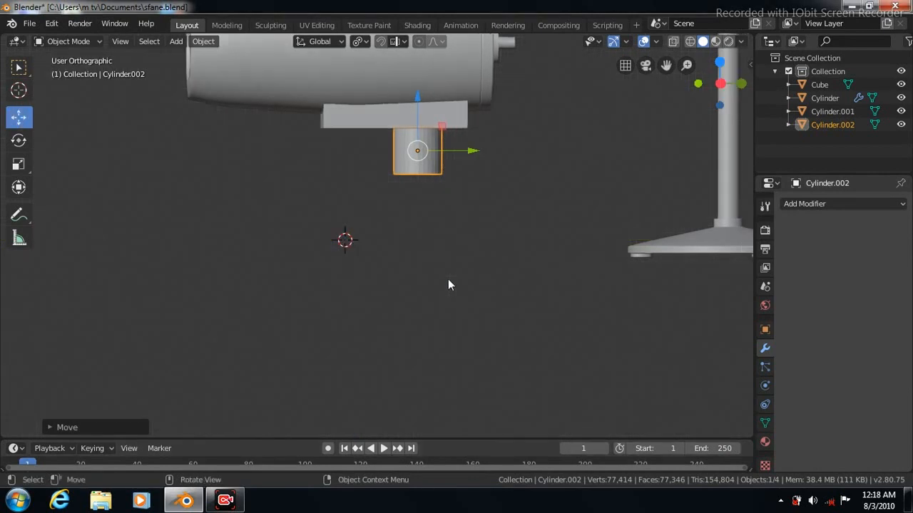
{"action": "left_click_drag", "start_coordinate": [222, 156], "coordinate": [430, 169]}
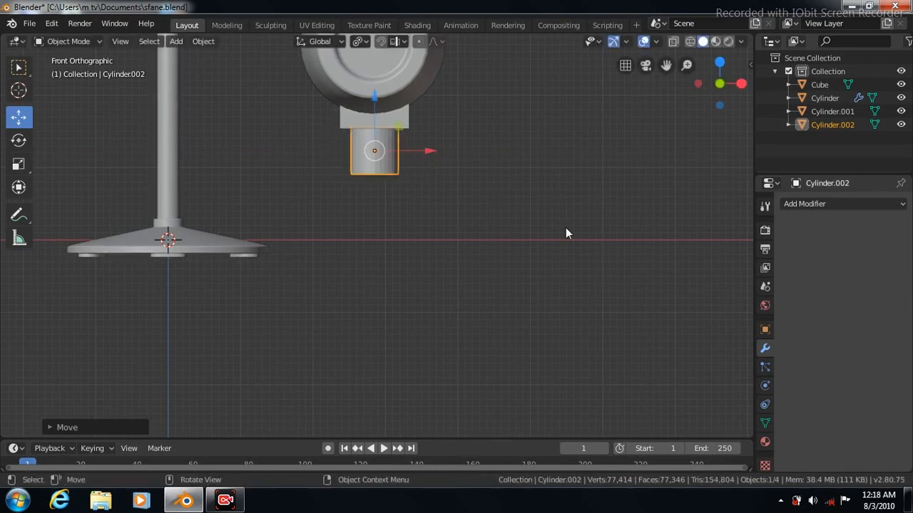
Step: Select the cylinder, block and motor housing together and scale them uniformly to about 0.46
{"action": "key", "text": "KP_3"}
{"action": "left_click", "coordinate": [20, 67]}
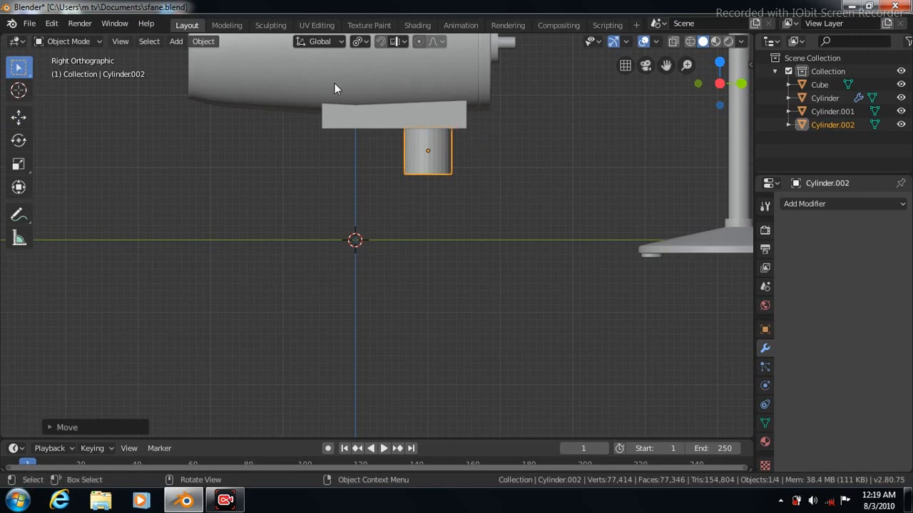
{"action": "left_click", "coordinate": [366, 124], "text": "shift"}
{"action": "left_click", "coordinate": [328, 76], "text": "shift"}
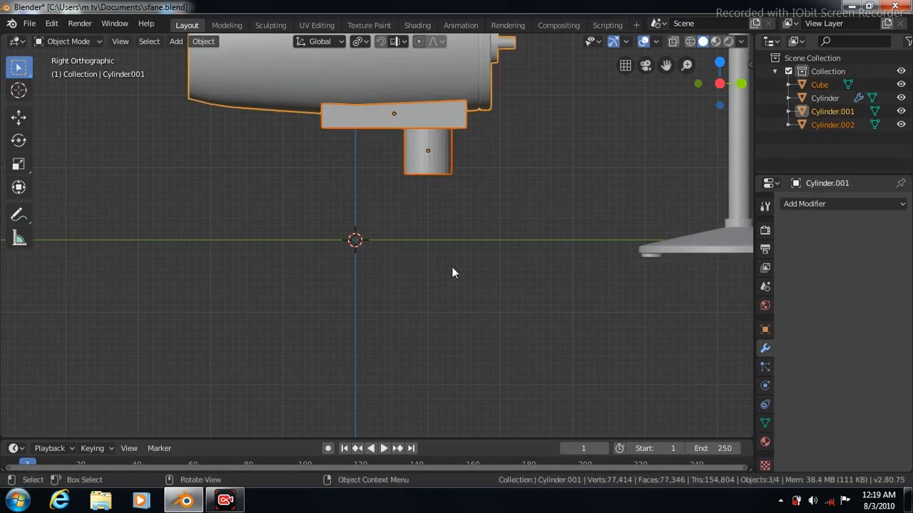
{"action": "scroll", "coordinate": [451, 271], "scroll_direction": "down", "scroll_amount": 3}
{"action": "scroll", "coordinate": [453, 268], "scroll_direction": "down", "scroll_amount": 1}
{"action": "left_click", "coordinate": [18, 166]}
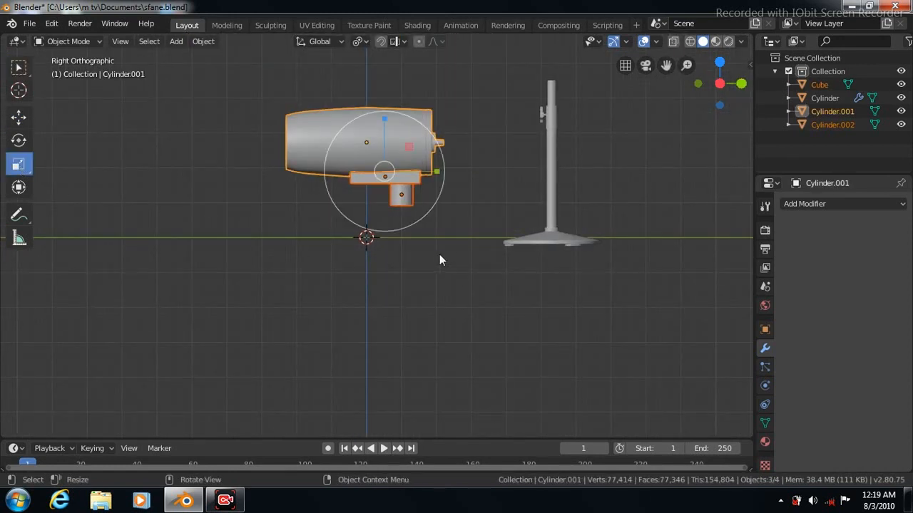
{"action": "key", "text": "s"}
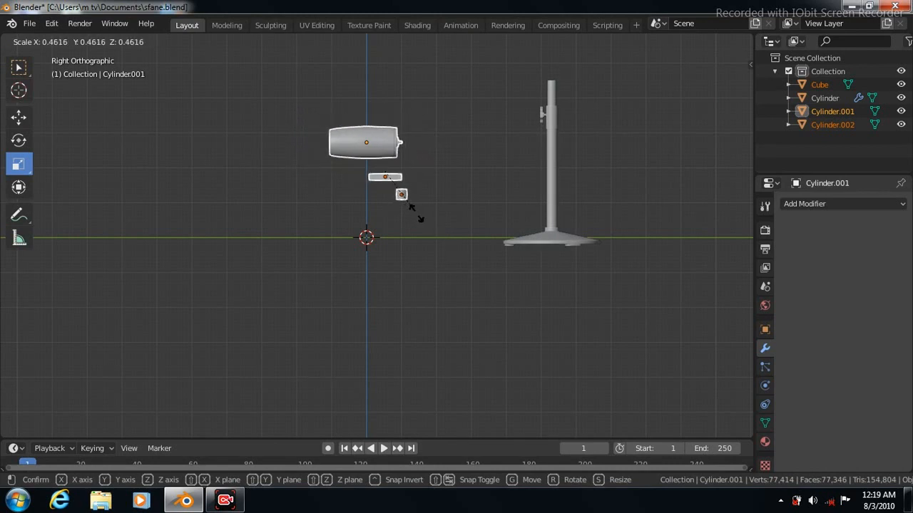
{"action": "left_click", "coordinate": [417, 213]}
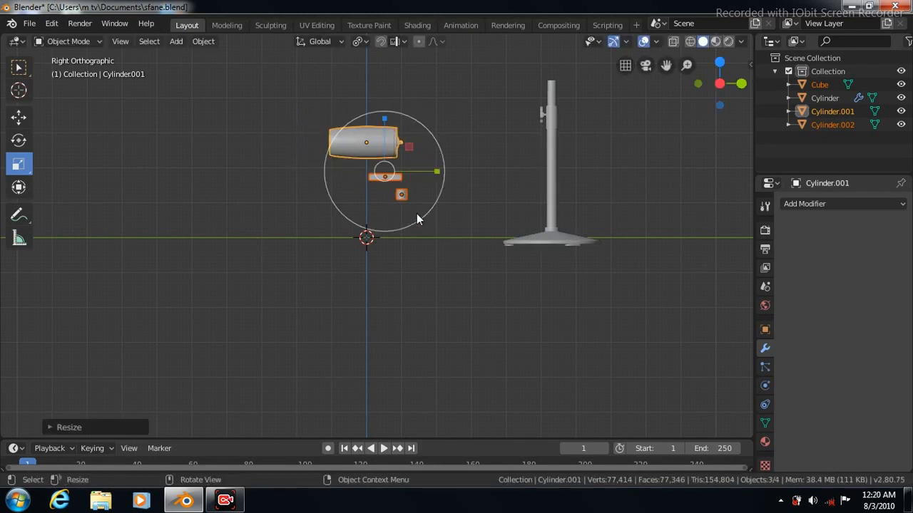
Step: Move the scaled-down parts along positive Y until the motor housing meets the stand's pole
{"action": "left_click", "coordinate": [18, 117]}
{"action": "left_click_drag", "start_coordinate": [439, 175], "coordinate": [589, 165]}
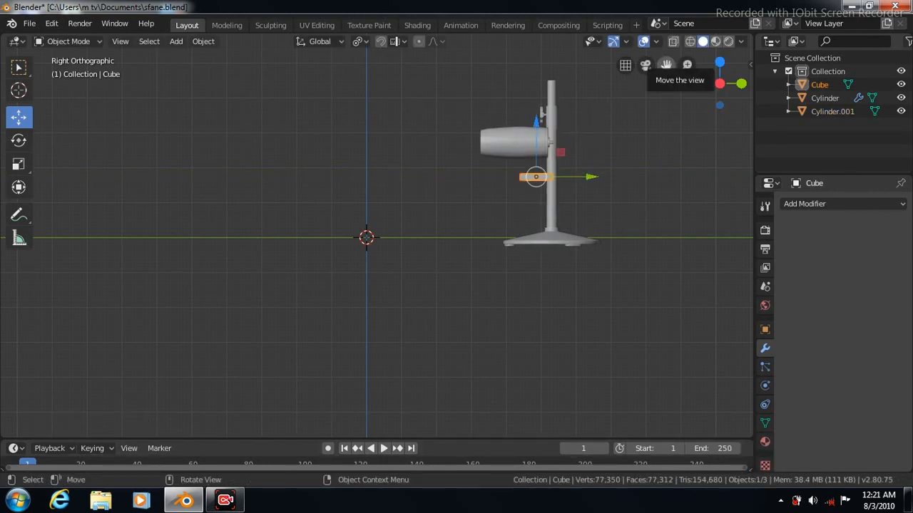
{"action": "left_click_drag", "start_coordinate": [666, 65], "coordinate": [516, 271]}
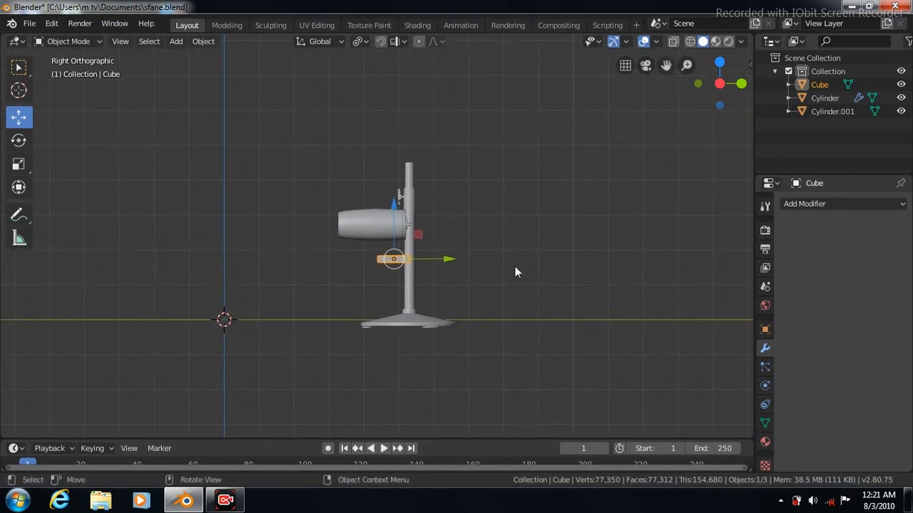
Step: Raise the block against the underside of the motor housing and shift it along negative Y
{"action": "scroll", "coordinate": [516, 271], "scroll_direction": "up", "scroll_amount": 7}
{"action": "left_click_drag", "start_coordinate": [437, 262], "coordinate": [432, 197]}
{"action": "left_click_drag", "start_coordinate": [491, 255], "coordinate": [456, 263]}
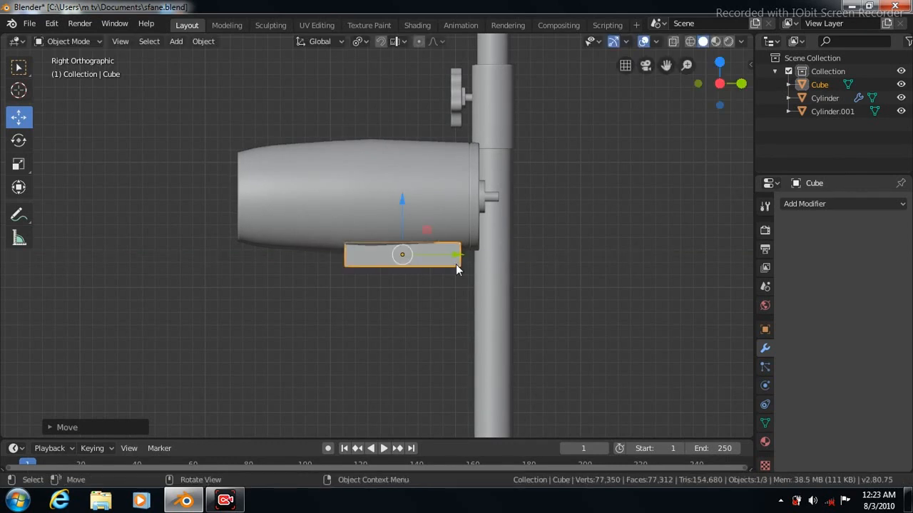
{"action": "key", "text": "KP_1"}
{"action": "key", "text": "KP_3"}
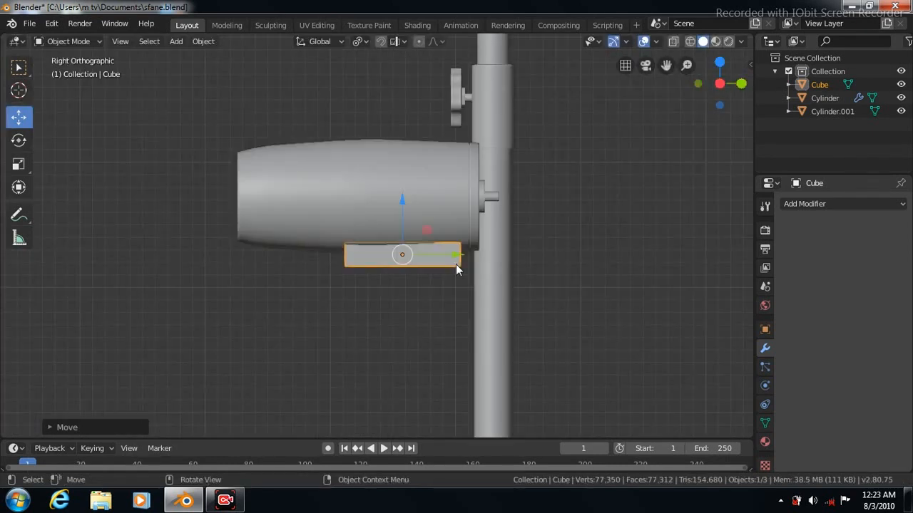
Step: Nudge the block slightly up into the motor housing and join the two into one object
{"action": "left_click_drag", "start_coordinate": [401, 199], "coordinate": [401, 196]}
{"action": "left_click", "coordinate": [259, 176], "text": "shift"}
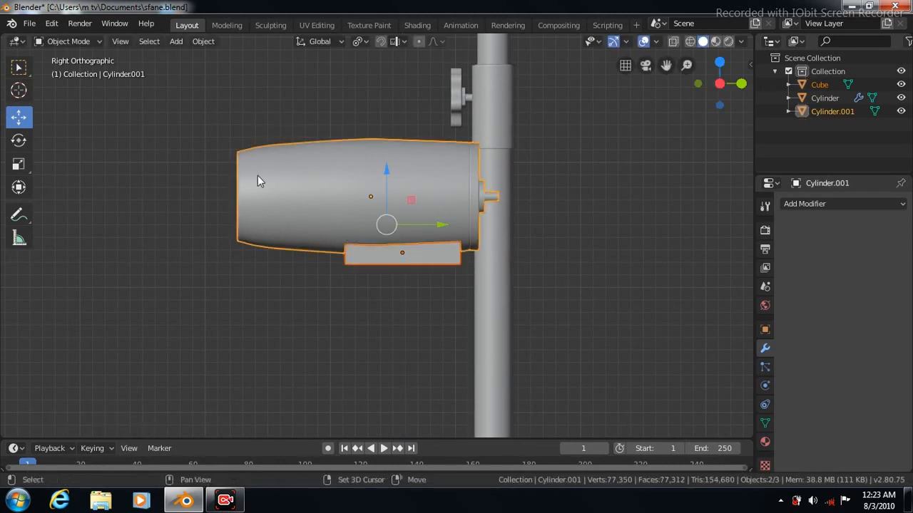
{"action": "key", "text": "ctrl+j"}
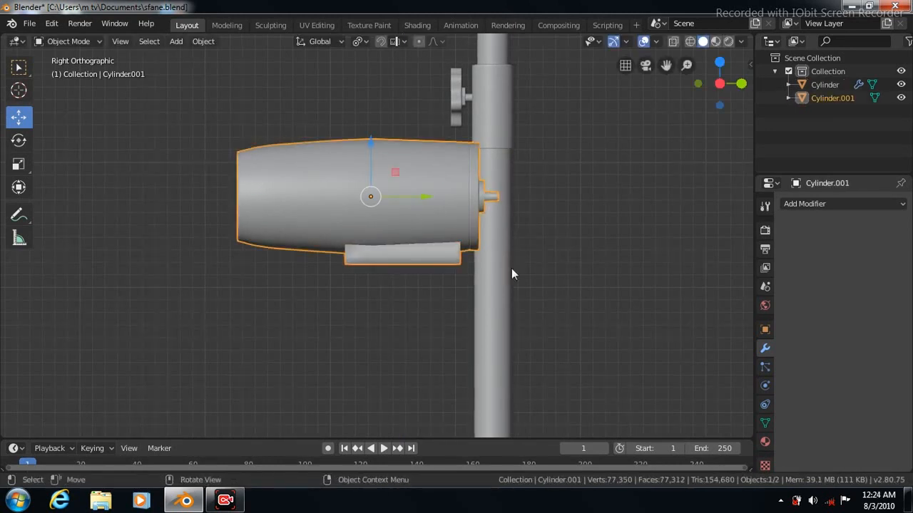
Step: Raise the joined motor housing above the top of the stand's pole and shift it along X toward the pole
{"action": "left_click_drag", "start_coordinate": [371, 141], "coordinate": [373, 354]}
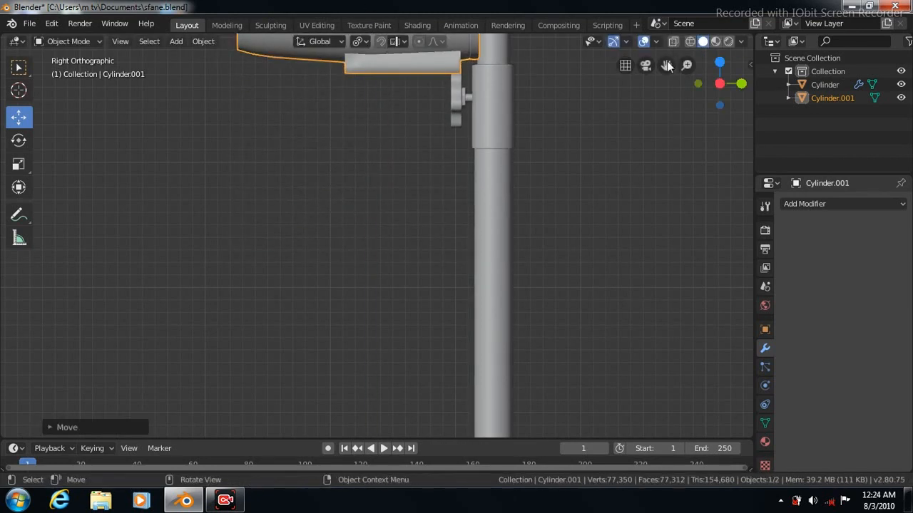
{"action": "left_click_drag", "start_coordinate": [666, 65], "coordinate": [659, 262]}
{"action": "left_click_drag", "start_coordinate": [362, 147], "coordinate": [363, 426]}
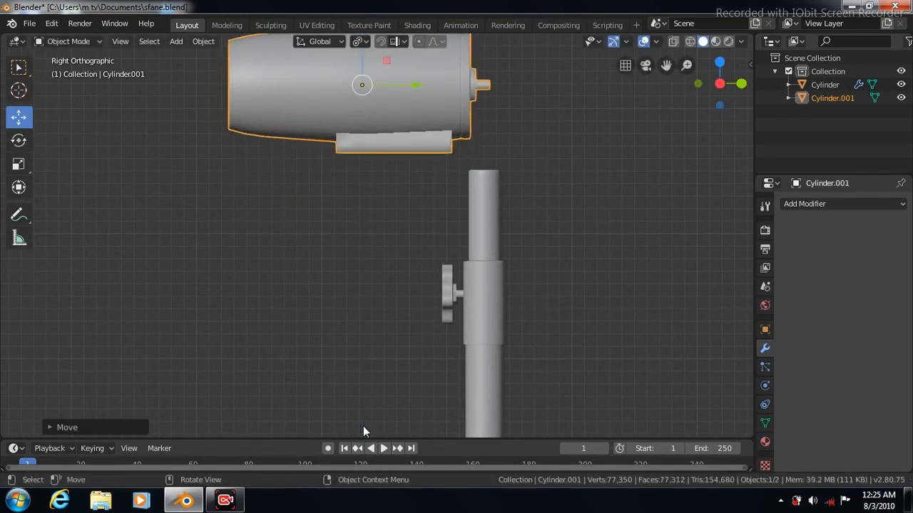
{"action": "key", "text": "KP_1"}
{"action": "left_click_drag", "start_coordinate": [420, 86], "coordinate": [75, 84]}
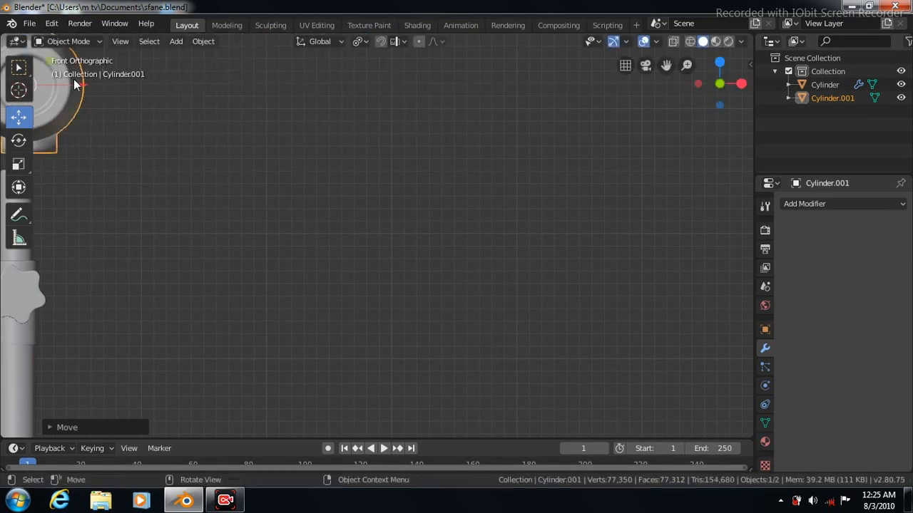
{"action": "left_click_drag", "start_coordinate": [666, 65], "coordinate": [881, 215]}
Step: Enable Auto Smooth for the motor housing and move it along positive Y so its block sits over the pole
{"action": "left_click", "coordinate": [765, 423]}
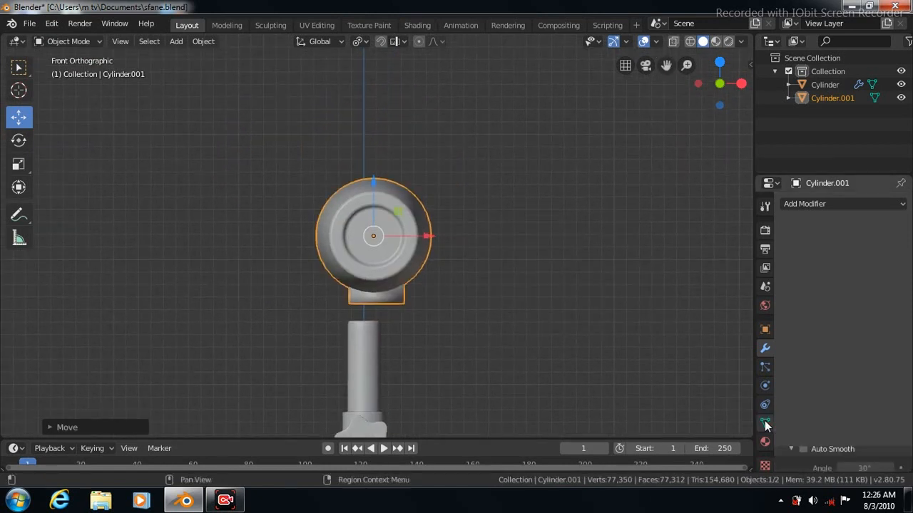
{"action": "left_click", "coordinate": [804, 448]}
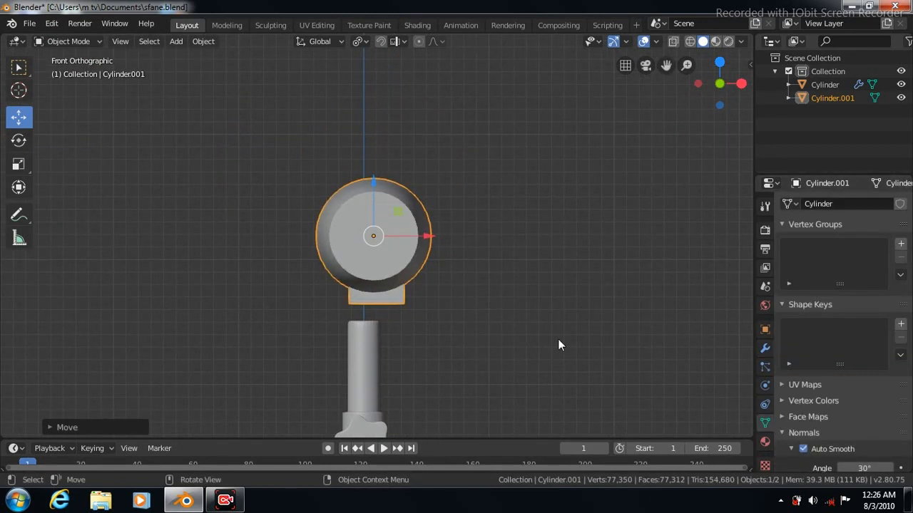
{"action": "left_click_drag", "start_coordinate": [425, 236], "coordinate": [479, 248]}
{"action": "key", "text": "KP_3"}
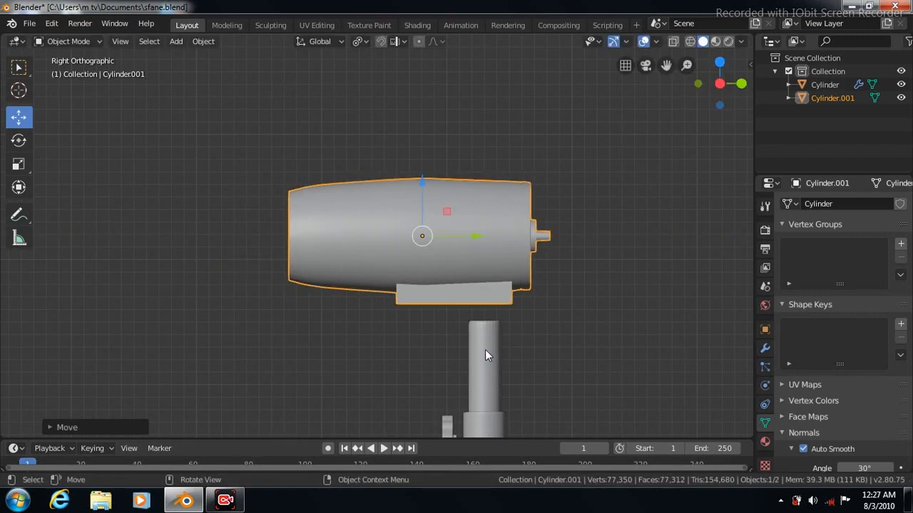
Step: Edit the stand with X-ray on and raise the pole's top ring of vertices to the underside of the block
{"action": "left_click", "coordinate": [485, 349]}
{"action": "key", "text": "Tab"}
{"action": "left_click_drag", "start_coordinate": [665, 65], "coordinate": [644, 87]}
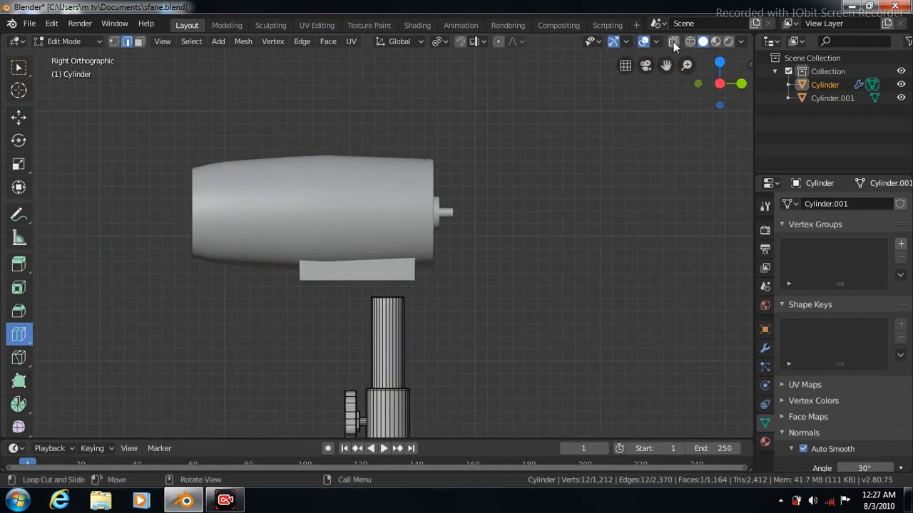
{"action": "left_click", "coordinate": [673, 41]}
{"action": "left_click", "coordinate": [113, 40]}
{"action": "left_click", "coordinate": [18, 68]}
{"action": "left_click_drag", "start_coordinate": [359, 291], "coordinate": [432, 309]}
{"action": "left_click", "coordinate": [18, 116]}
{"action": "left_click_drag", "start_coordinate": [386, 244], "coordinate": [387, 227]}
{"action": "scroll", "coordinate": [532, 330], "scroll_direction": "up", "scroll_amount": 4}
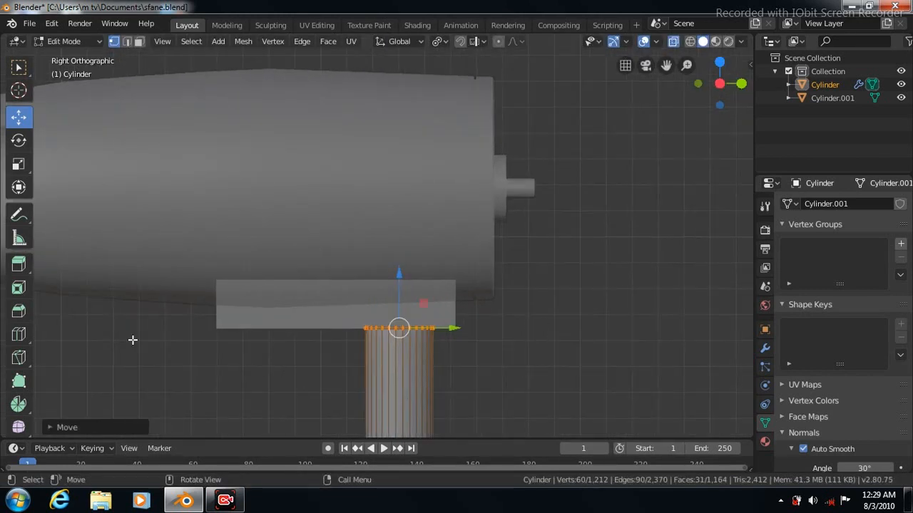
Step: Add a loop cut around the pole's upper section and move it slightly up from just below the section's middle
{"action": "scroll", "coordinate": [164, 346], "scroll_direction": "down", "scroll_amount": 3}
{"action": "left_click", "coordinate": [22, 334]}
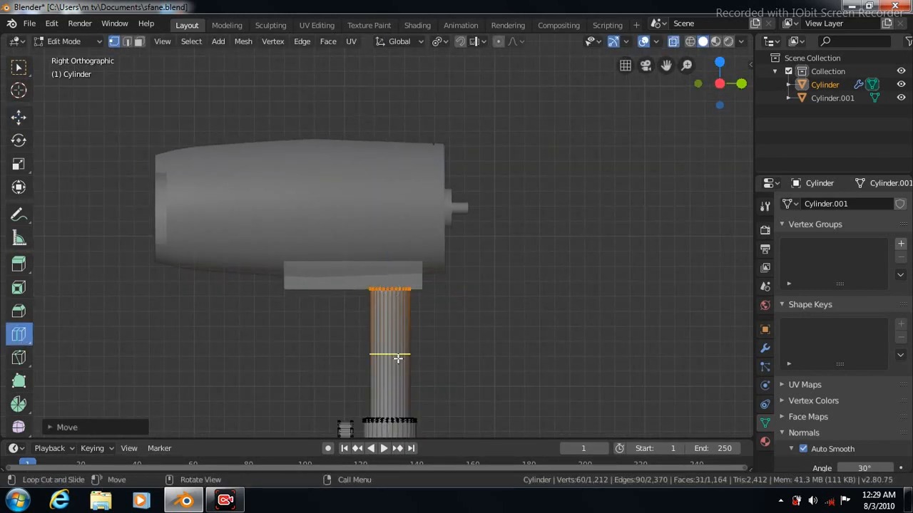
{"action": "left_click", "coordinate": [397, 354]}
{"action": "left_click_drag", "start_coordinate": [397, 355], "coordinate": [396, 365]}
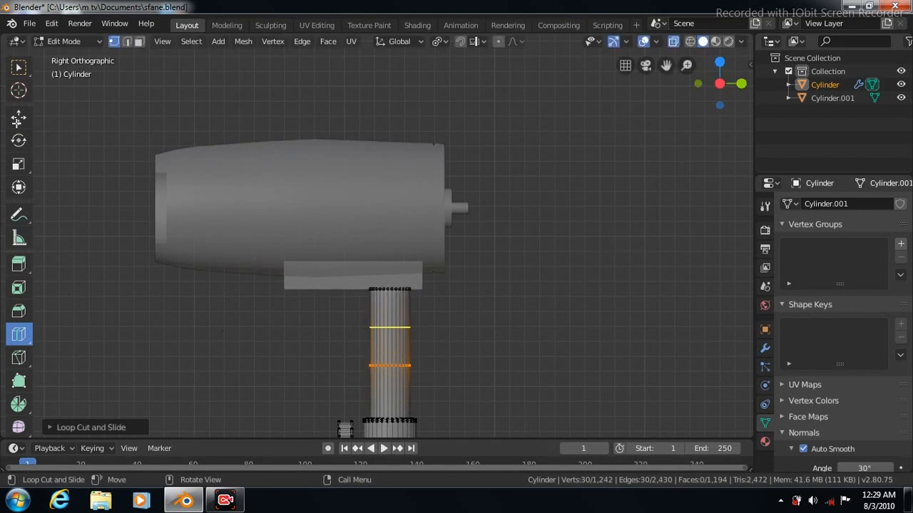
{"action": "left_click", "coordinate": [20, 119]}
{"action": "left_click_drag", "start_coordinate": [389, 311], "coordinate": [390, 308]}
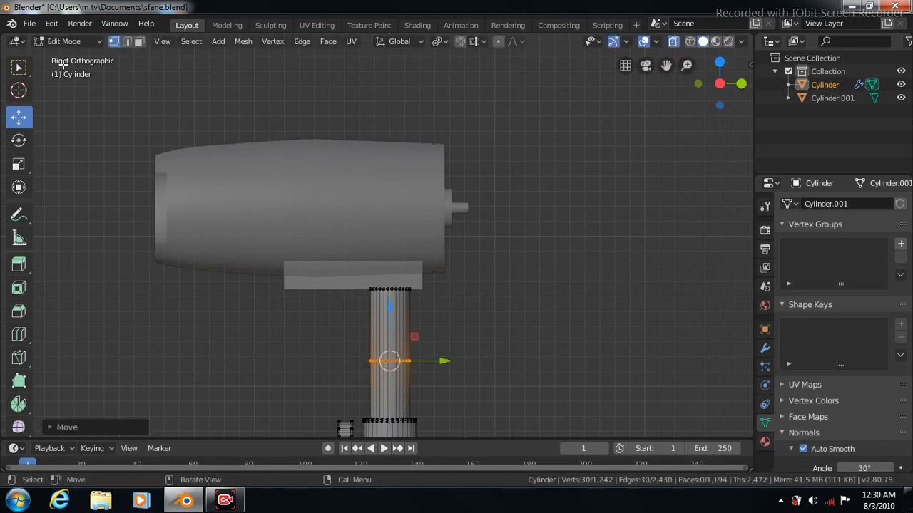
Step: Turn X-ray off, select the ring of faces between the new loop and the block, and inset it with no visible thickness
{"action": "left_click", "coordinate": [19, 67]}
{"action": "left_click", "coordinate": [140, 41]}
{"action": "left_click", "coordinate": [592, 292]}
{"action": "left_click", "coordinate": [673, 40]}
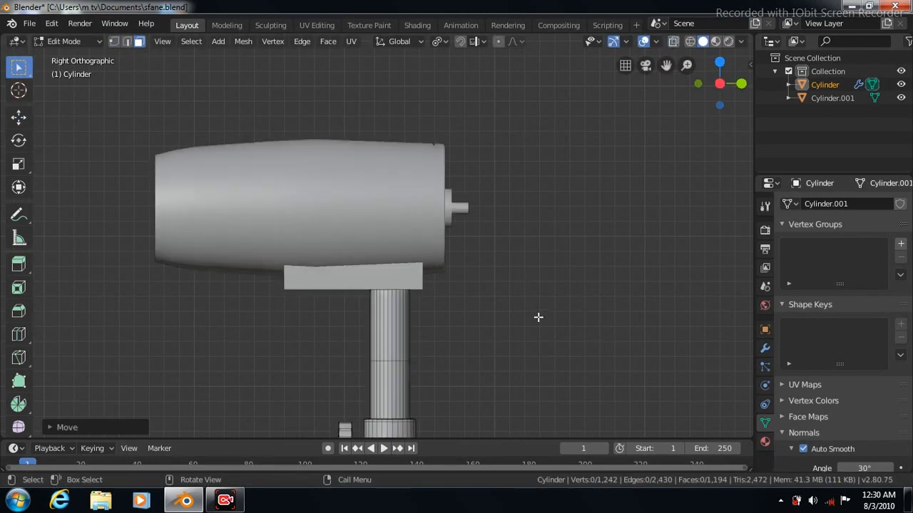
{"action": "scroll", "coordinate": [538, 317], "scroll_direction": "up", "scroll_amount": 2}
{"action": "left_click_drag", "start_coordinate": [666, 65], "coordinate": [666, 0]}
{"action": "scroll", "coordinate": [466, 291], "scroll_direction": "up", "scroll_amount": 2}
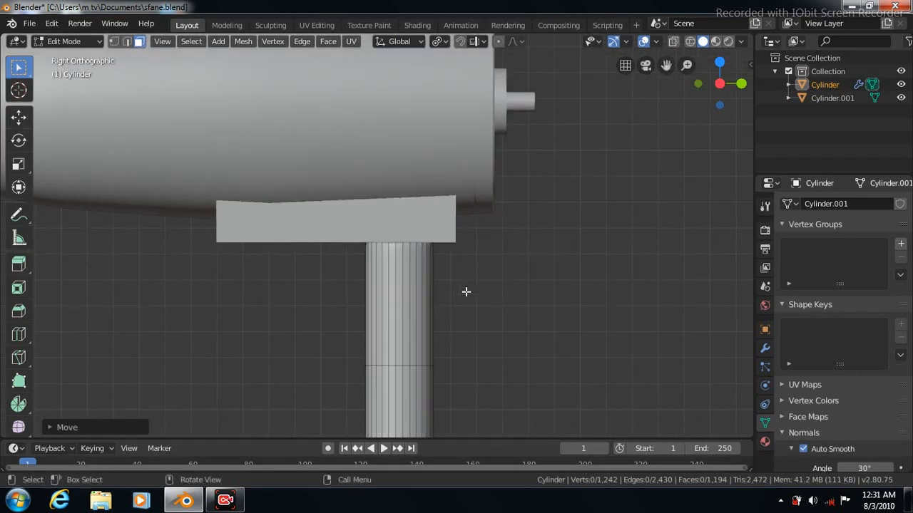
{"action": "left_click", "coordinate": [402, 319]}
{"action": "left_click", "coordinate": [406, 316], "text": "alt"}
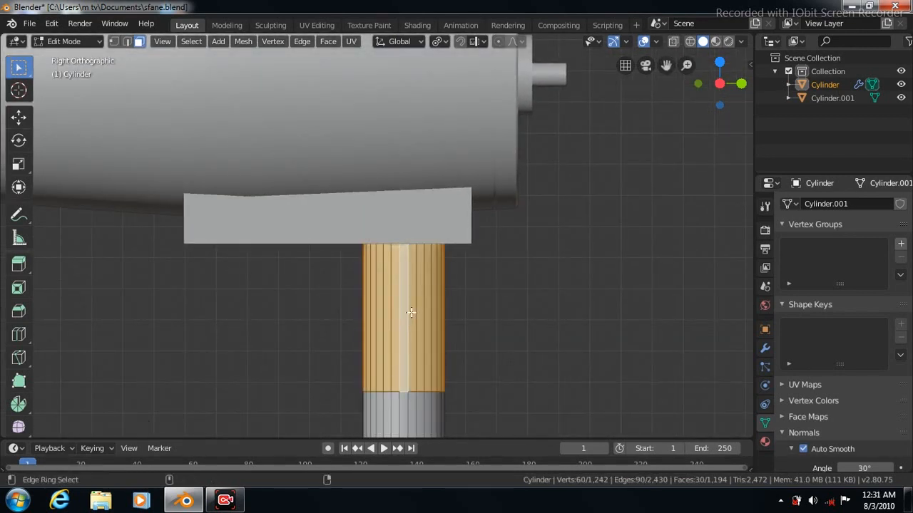
{"action": "left_click", "coordinate": [328, 41]}
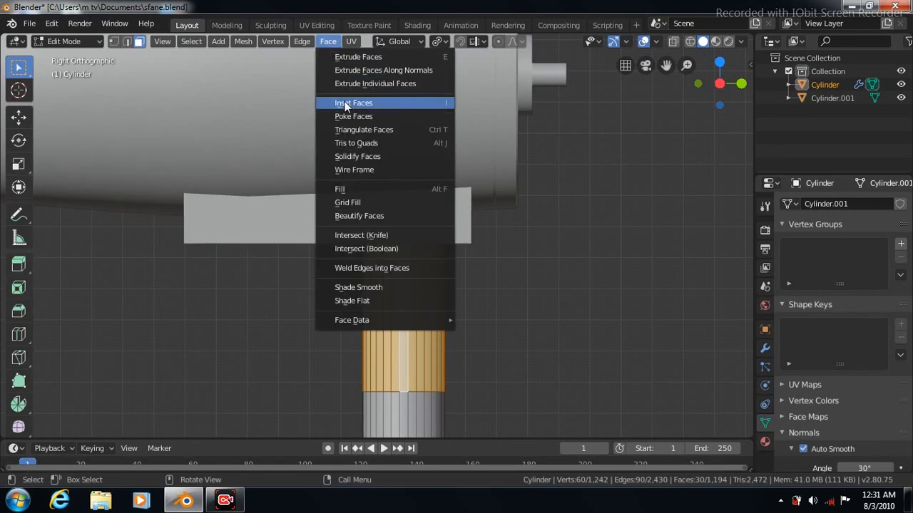
{"action": "left_click", "coordinate": [344, 102]}
{"action": "left_click", "coordinate": [344, 101]}
Step: Scale the selected ring of faces slightly outward into a sleeve and shrink it along Z to about 0.89
{"action": "left_click", "coordinate": [19, 164]}
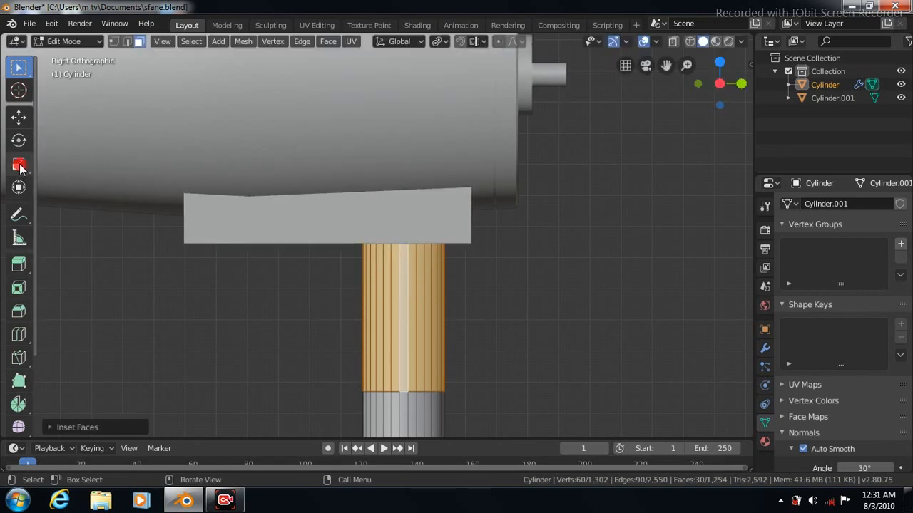
{"action": "key", "text": "s"}
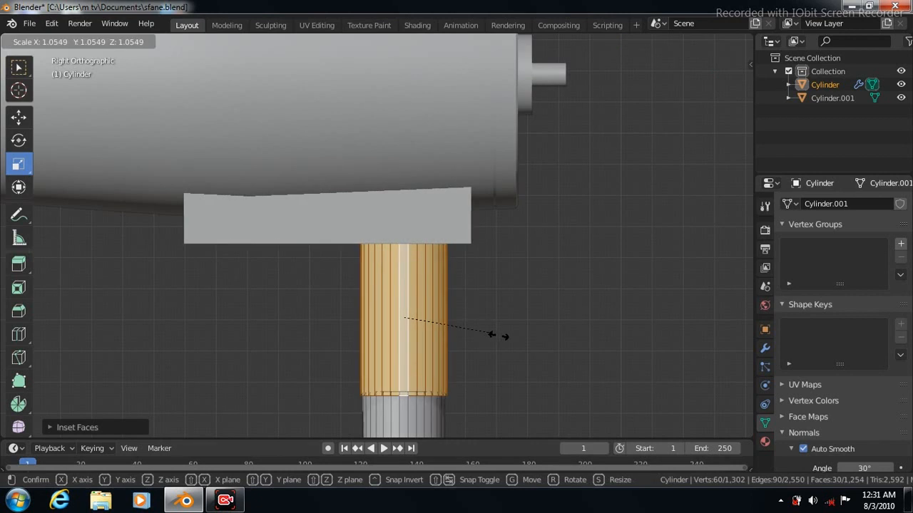
{"action": "left_click", "coordinate": [500, 336]}
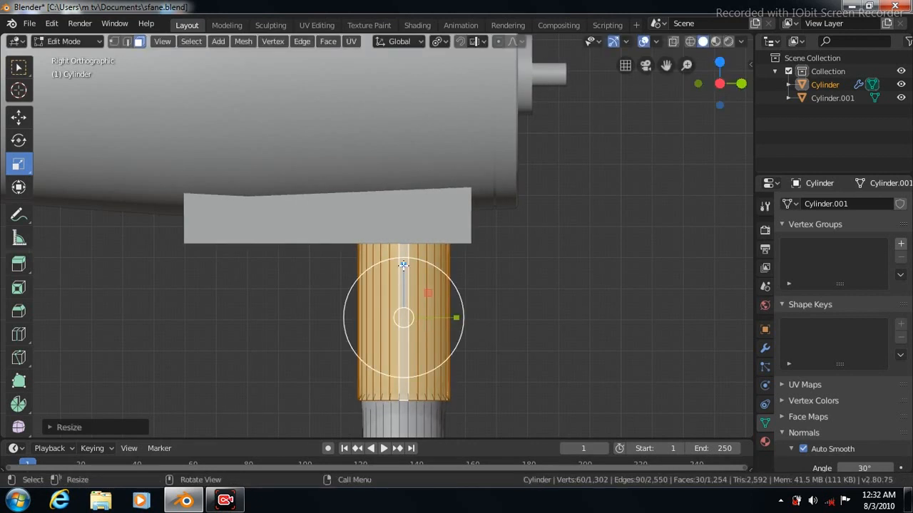
{"action": "key", "text": "s"}
{"action": "key", "text": "z"}
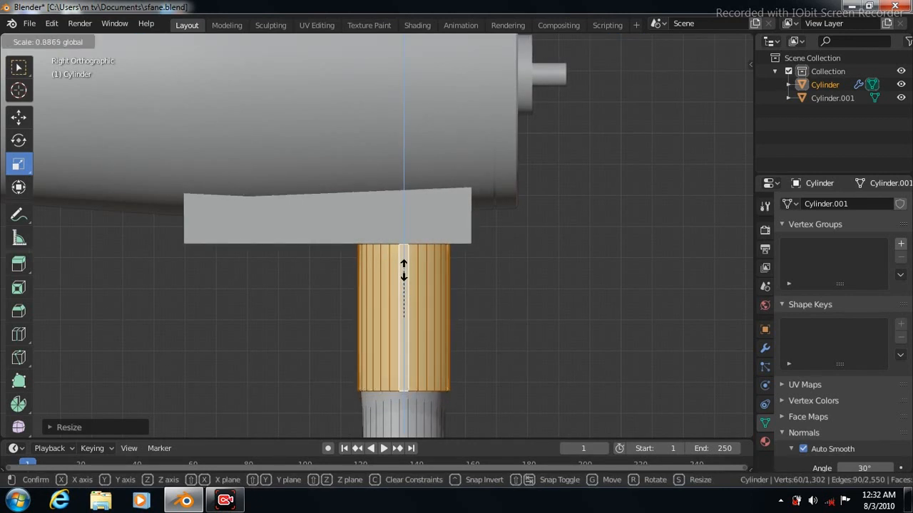
{"action": "left_click", "coordinate": [404, 268]}
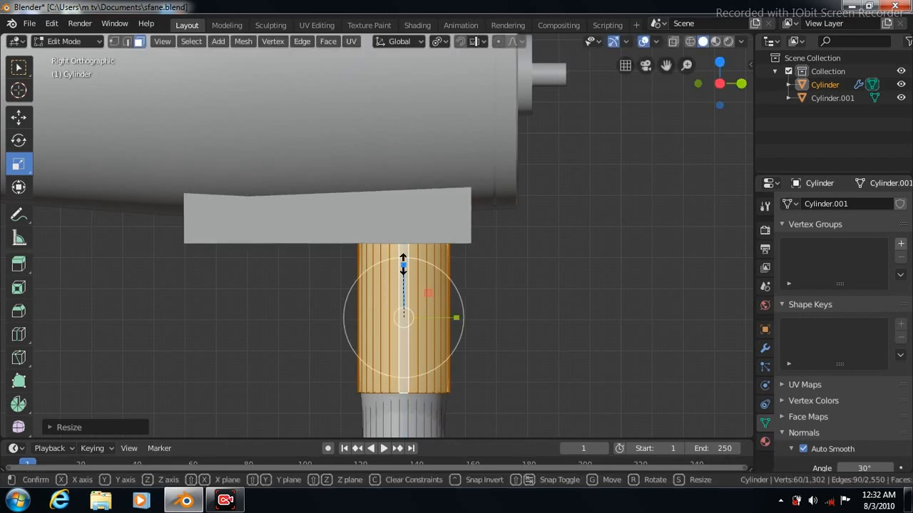
{"action": "key", "text": "s"}
{"action": "key", "text": "z"}
{"action": "left_click", "coordinate": [403, 264]}
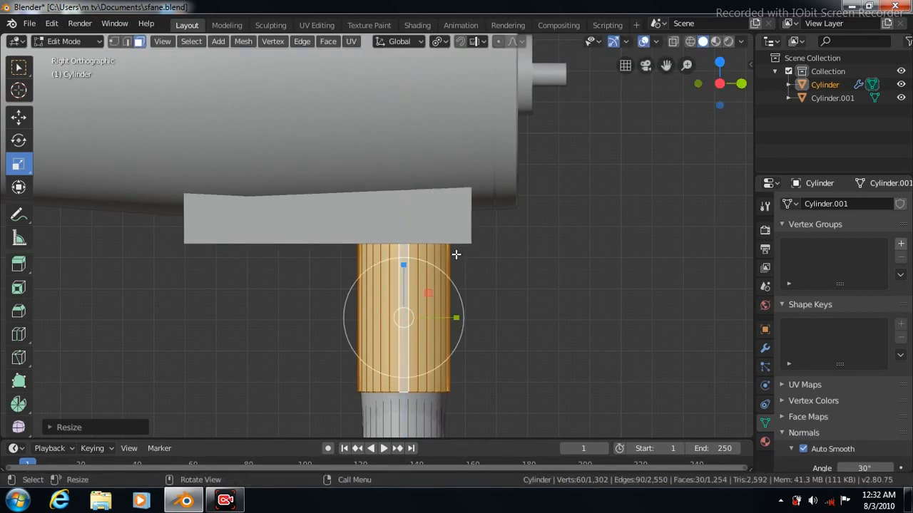
Step: Add supporting loop cuts on the pole just below the sleeve and on the sleeve close to its lower edge
{"action": "left_click_drag", "start_coordinate": [666, 65], "coordinate": [666, 1]}
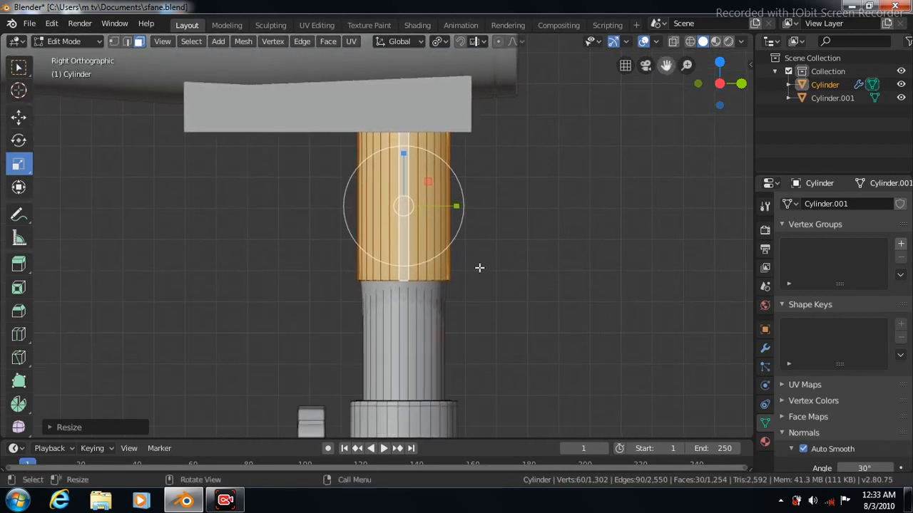
{"action": "left_click", "coordinate": [18, 333]}
{"action": "key", "text": "Tab"}
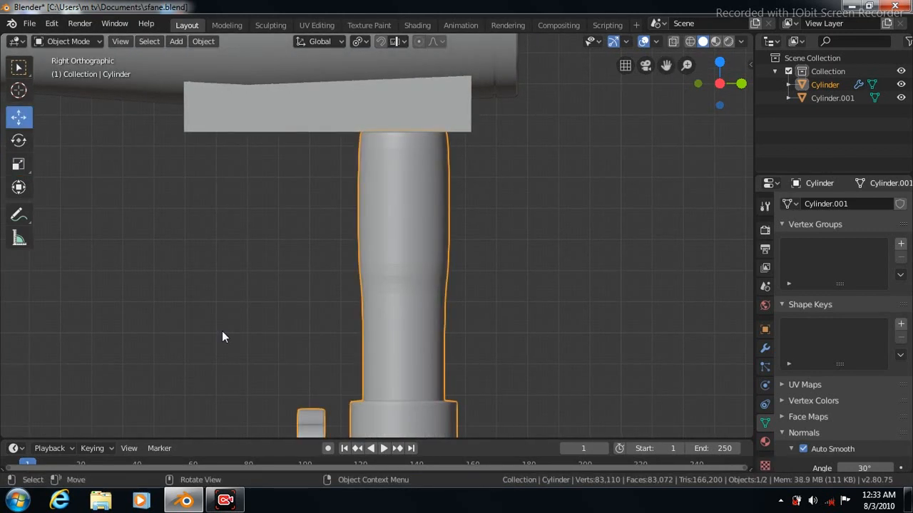
{"action": "key", "text": "Tab"}
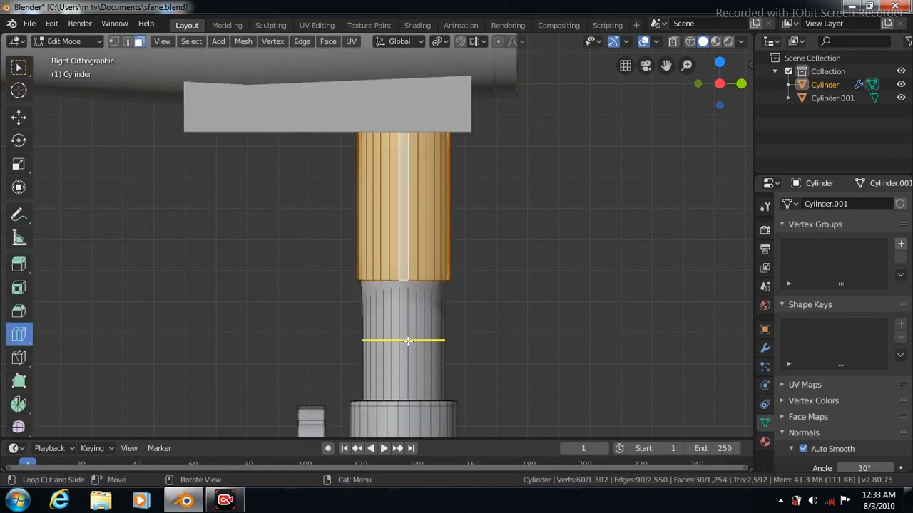
{"action": "left_click_drag", "start_coordinate": [408, 340], "coordinate": [408, 288]}
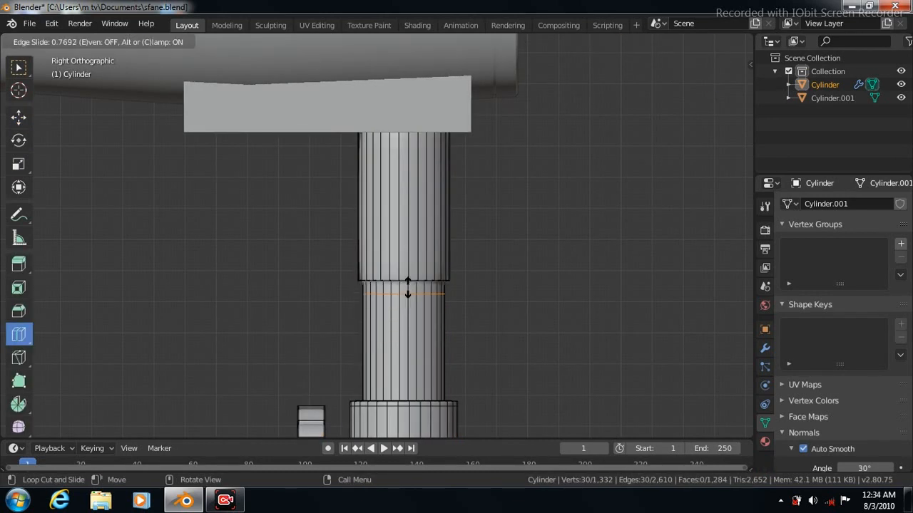
{"action": "left_click_drag", "start_coordinate": [407, 254], "coordinate": [410, 279]}
{"action": "left_click", "coordinate": [411, 277]}
Step: Add loop cuts around the ledge under the sleeve's lower rim to sharpen it, and leave Edit Mode
{"action": "key", "text": "KP_8"}
{"action": "key", "text": "KP_8"}
{"action": "key", "text": "KP_8"}
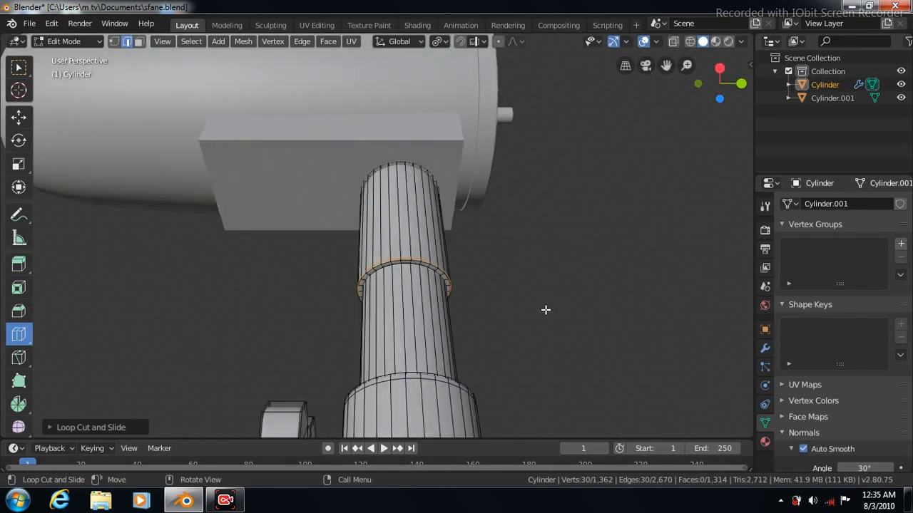
{"action": "scroll", "coordinate": [546, 309], "scroll_direction": "up", "scroll_amount": 3}
{"action": "left_click_drag", "start_coordinate": [492, 314], "coordinate": [469, 360]}
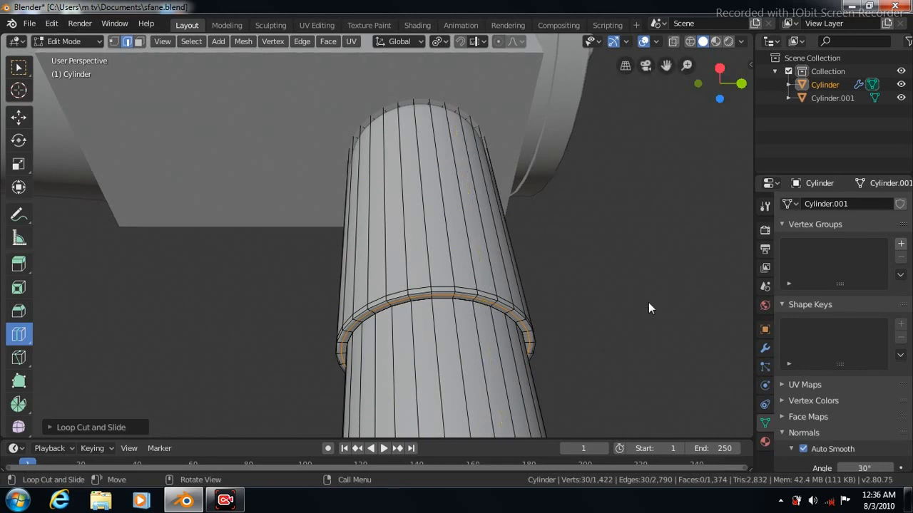
{"action": "key", "text": "Tab"}
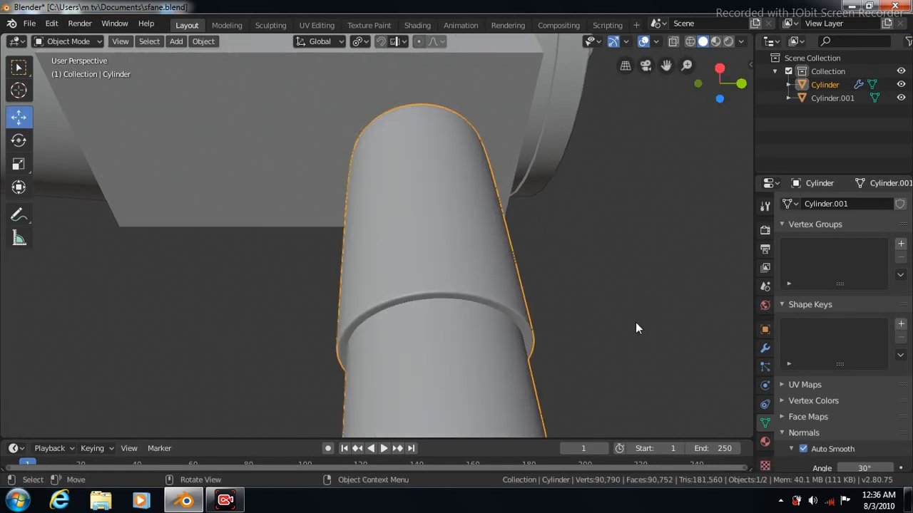
Step: Add a loop cut around the sleeve just below the mounting block and switch to face selection
{"action": "key", "text": "KP_3"}
{"action": "key", "text": "Tab"}
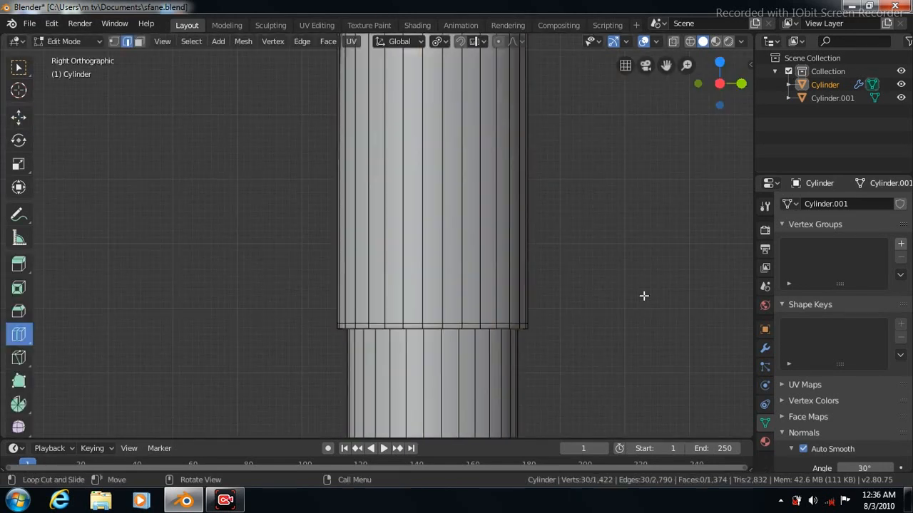
{"action": "left_click", "coordinate": [19, 335]}
{"action": "left_click_drag", "start_coordinate": [434, 191], "coordinate": [436, 107]}
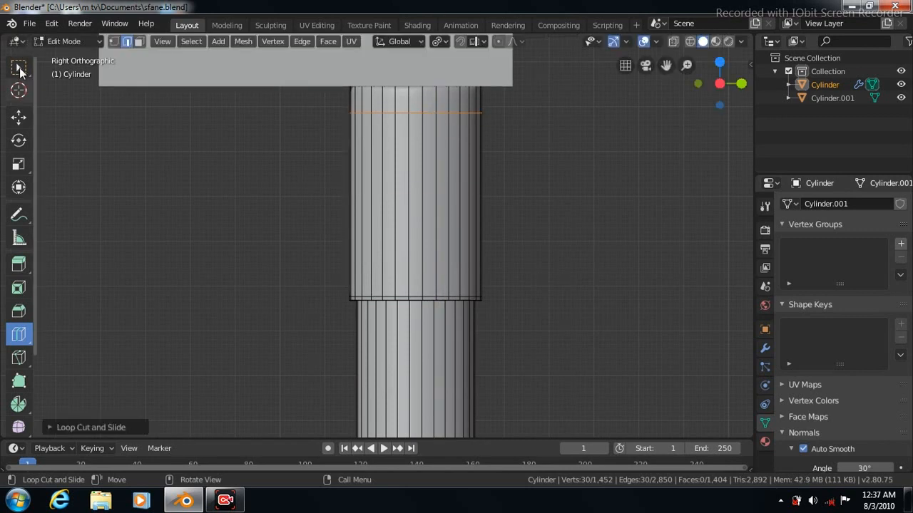
{"action": "left_click", "coordinate": [137, 41]}
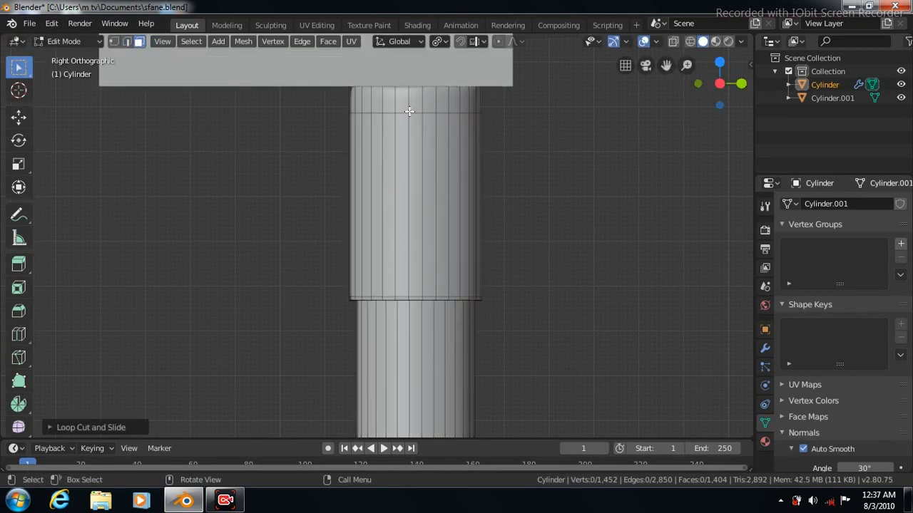
Step: Select the ring of faces around the sleeve directly under the mounting block and inset it
{"action": "left_click", "coordinate": [405, 101]}
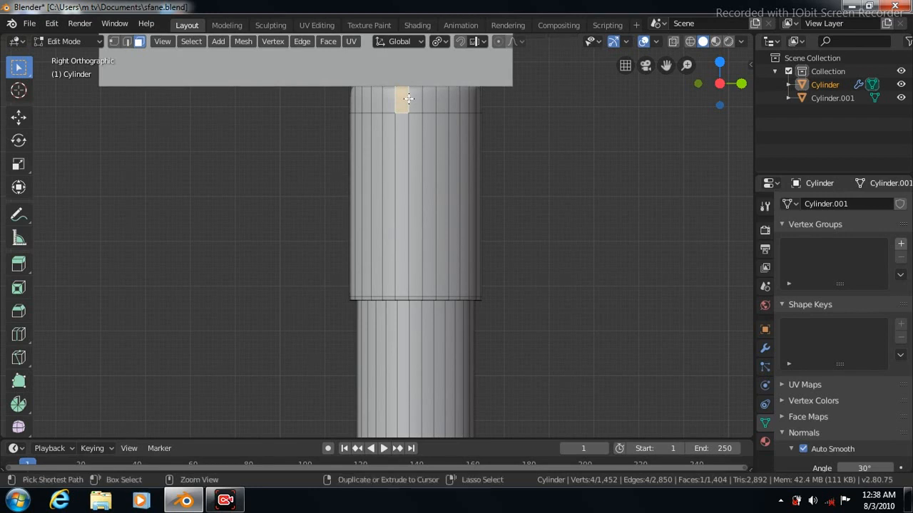
{"action": "left_click", "coordinate": [407, 98], "text": "ctrl+alt"}
{"action": "left_click", "coordinate": [331, 42]}
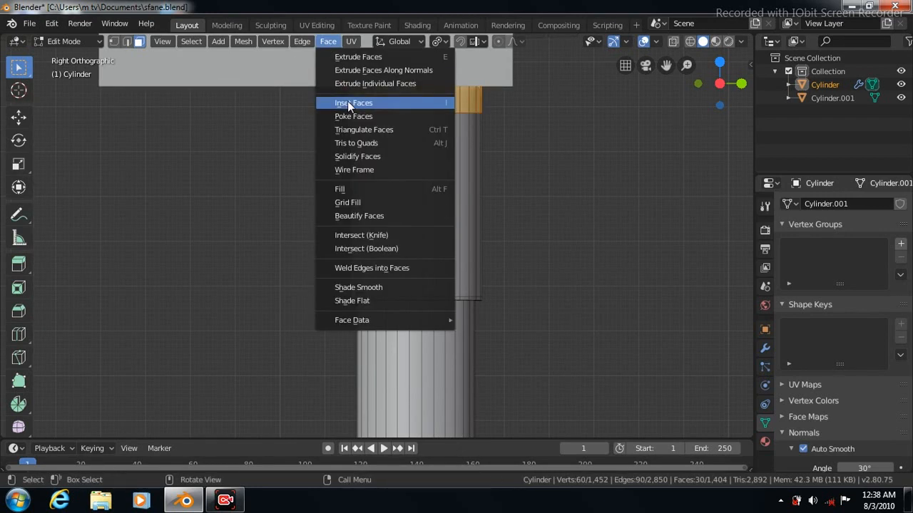
{"action": "left_click", "coordinate": [353, 103]}
{"action": "left_click", "coordinate": [207, 135]}
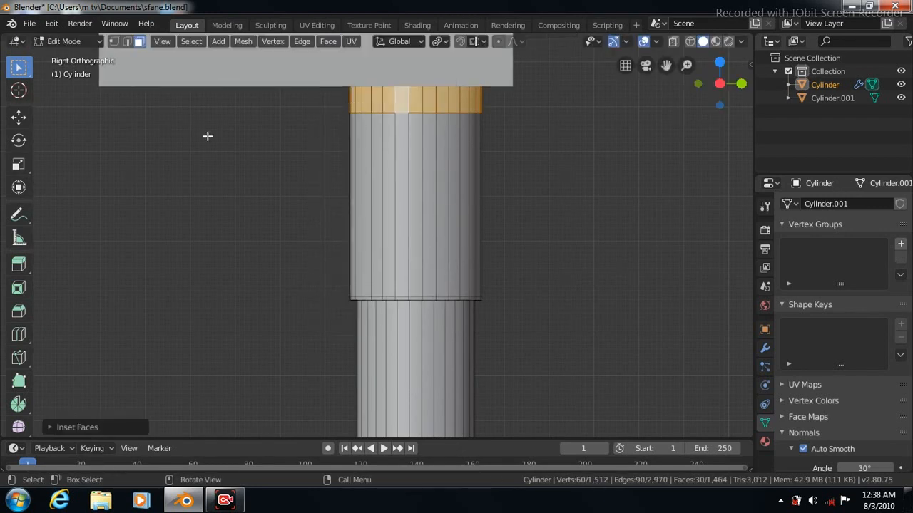
Step: Scale the inset ring of faces outward to about 1.11 to form a collar under the mounting block
{"action": "left_click", "coordinate": [19, 164]}
{"action": "key", "text": "s"}
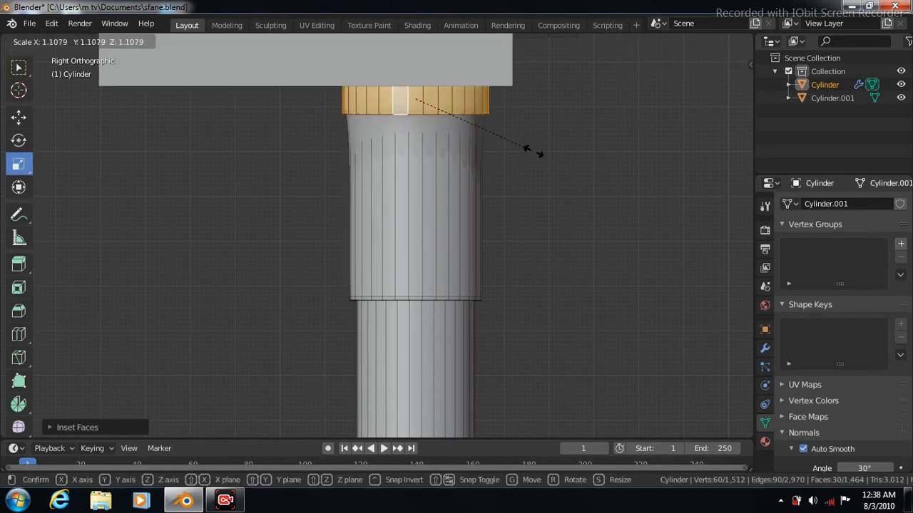
{"action": "left_click", "coordinate": [534, 151]}
Step: Add a supporting loop cut on the sleeve just below the collar and fine-tune its height along Z
{"action": "left_click_drag", "start_coordinate": [666, 65], "coordinate": [667, 92]}
{"action": "left_click", "coordinate": [18, 334]}
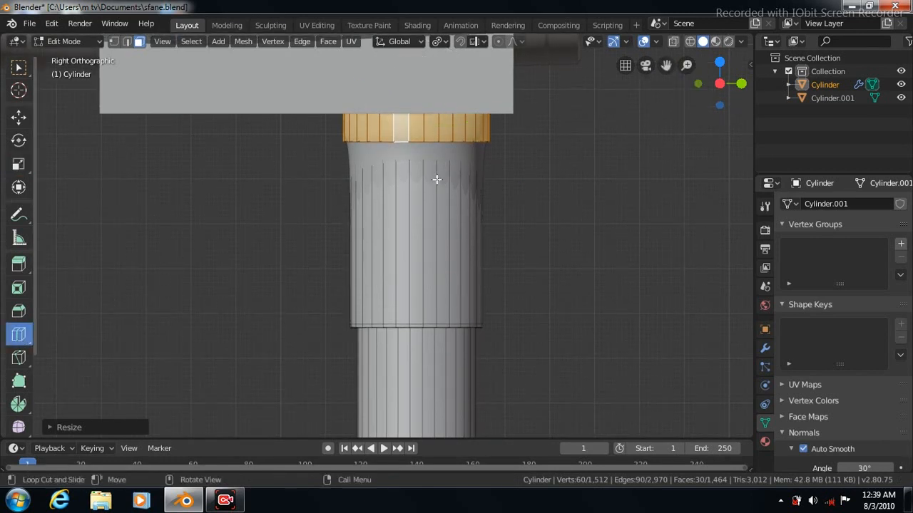
{"action": "left_click_drag", "start_coordinate": [433, 230], "coordinate": [434, 138]}
{"action": "left_click", "coordinate": [18, 117]}
{"action": "left_click_drag", "start_coordinate": [415, 91], "coordinate": [416, 93]}
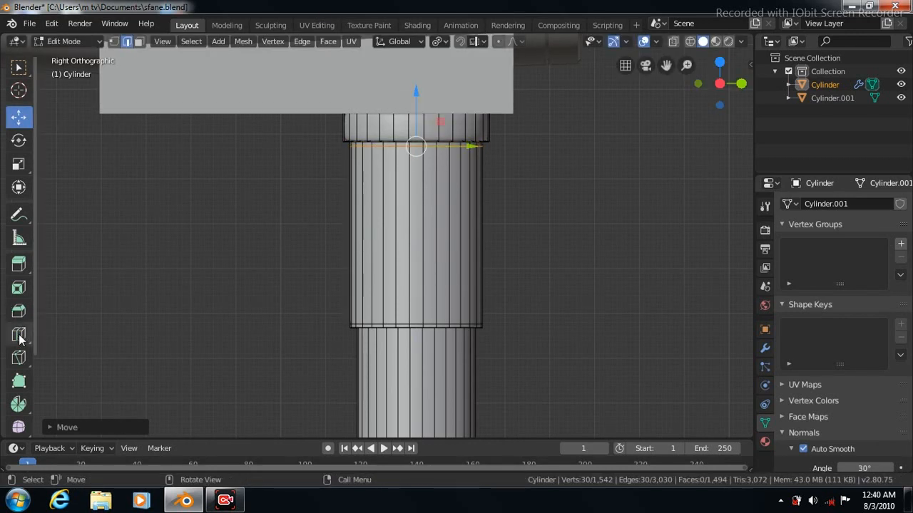
Step: Add supporting loop cuts around the collar, sliding the first one close to its lower edge
{"action": "left_click", "coordinate": [20, 335]}
{"action": "left_click", "coordinate": [451, 127]}
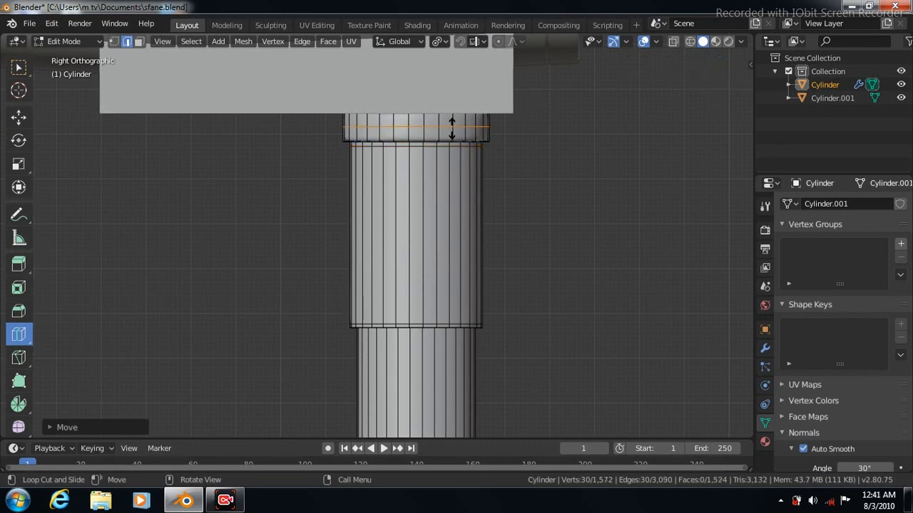
{"action": "left_click_drag", "start_coordinate": [451, 127], "coordinate": [451, 135]}
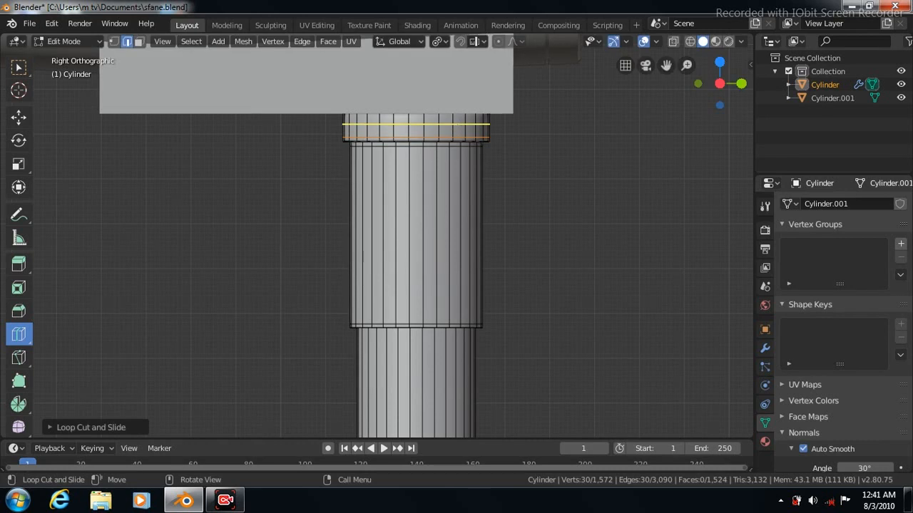
{"action": "left_click", "coordinate": [451, 126]}
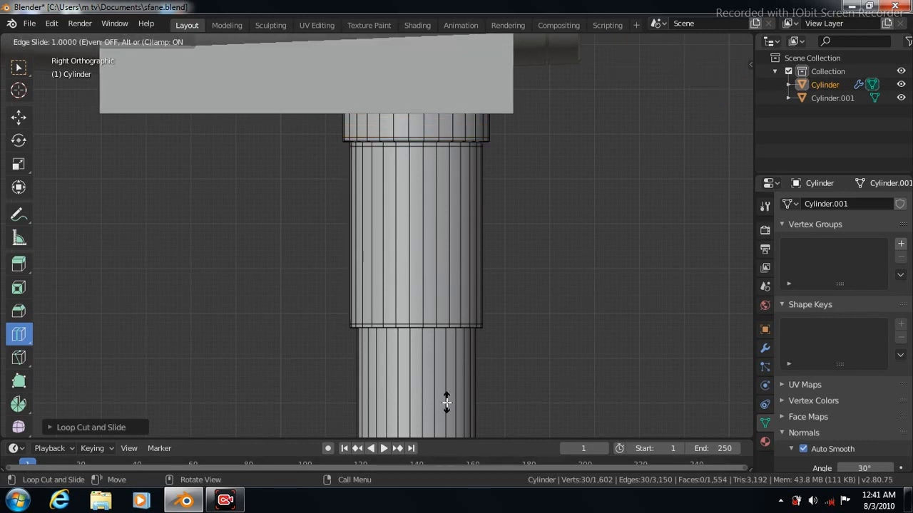
{"action": "left_click_drag", "start_coordinate": [446, 403], "coordinate": [446, 404]}
Step: Add a loop cut around the ledge under the collar's lower rim and leave Edit Mode
{"action": "key", "text": "KP_2"}
{"action": "key", "text": "KP_2"}
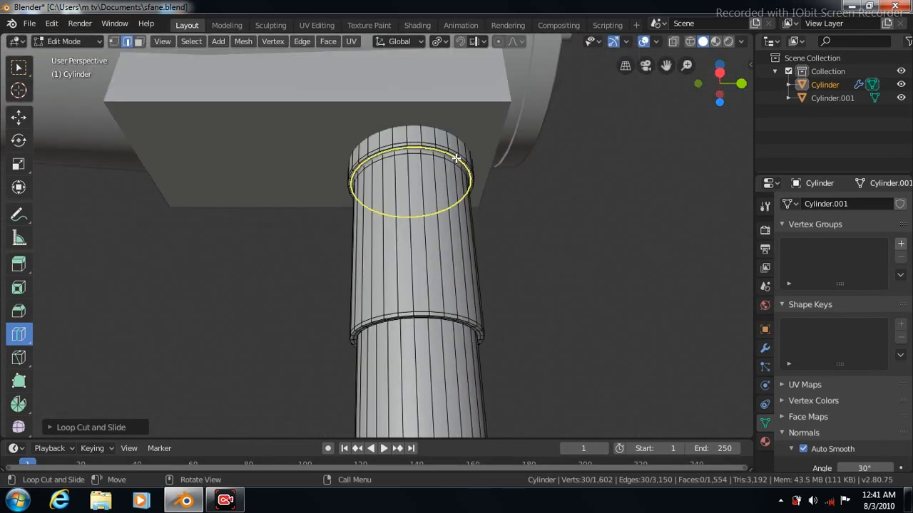
{"action": "left_click", "coordinate": [456, 159]}
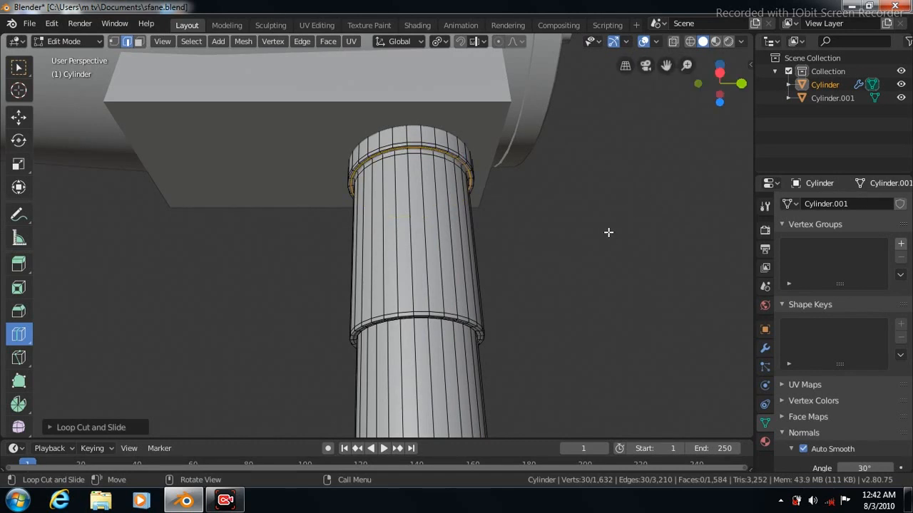
{"action": "key", "text": "Tab"}
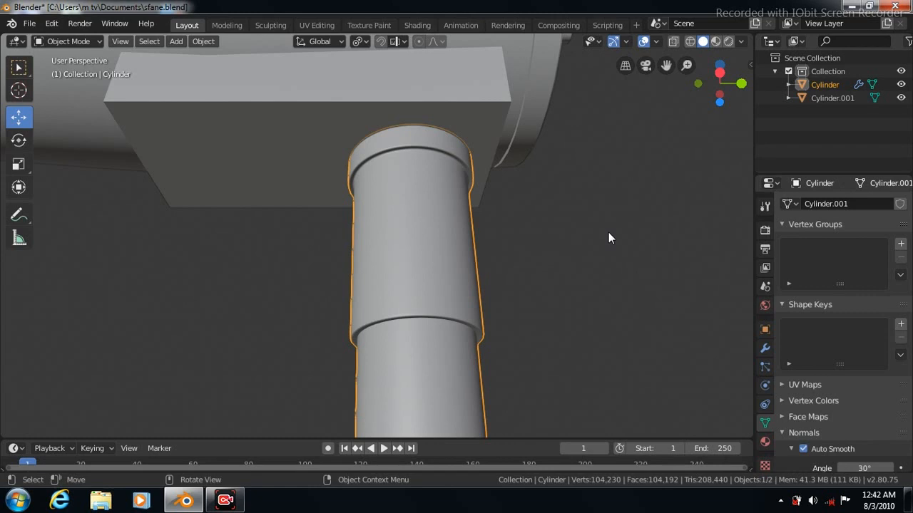
Step: Join the motor housing and mounting block into the stand object so they share its Catmull-Clark subdivision modifier
{"action": "key", "text": "KP_3"}
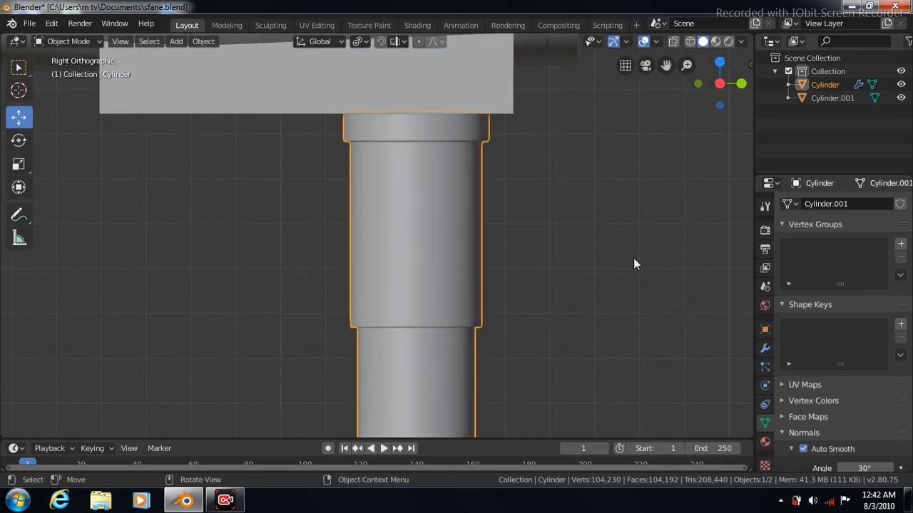
{"action": "scroll", "coordinate": [633, 258], "scroll_direction": "down", "scroll_amount": 3}
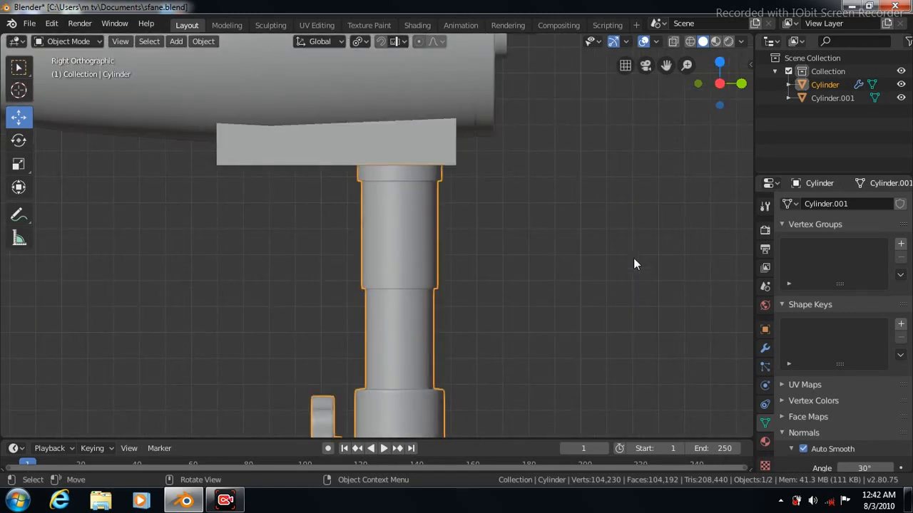
{"action": "left_click", "coordinate": [459, 87]}
{"action": "left_click", "coordinate": [764, 348]}
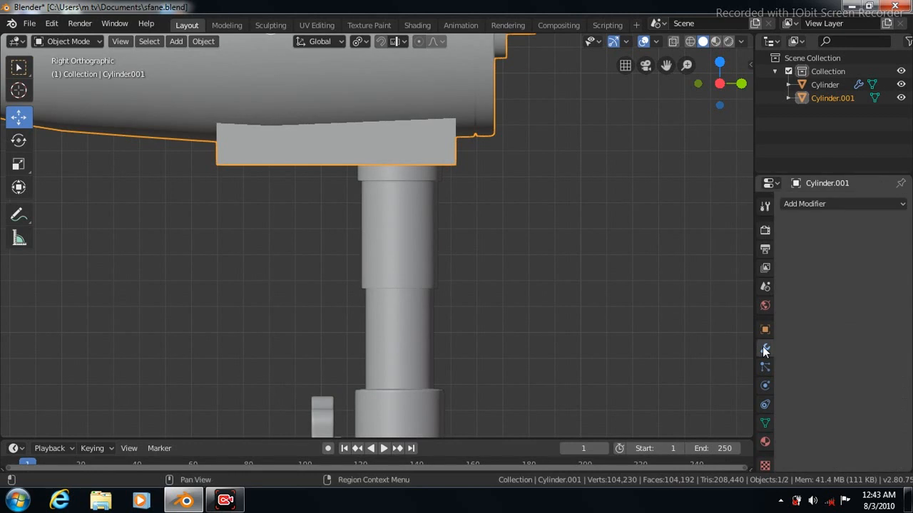
{"action": "left_click", "coordinate": [401, 274], "text": "shift"}
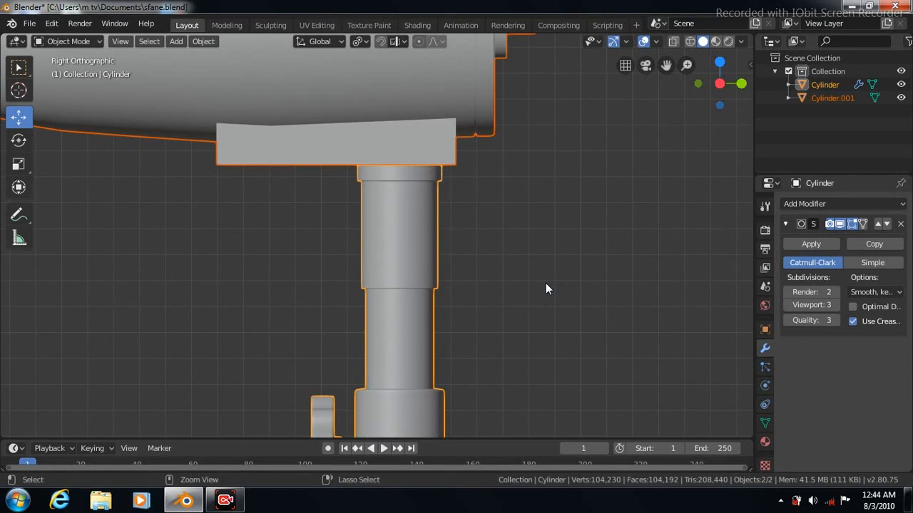
{"action": "key", "text": "ctrl+j"}
{"action": "left_click", "coordinate": [764, 423]}
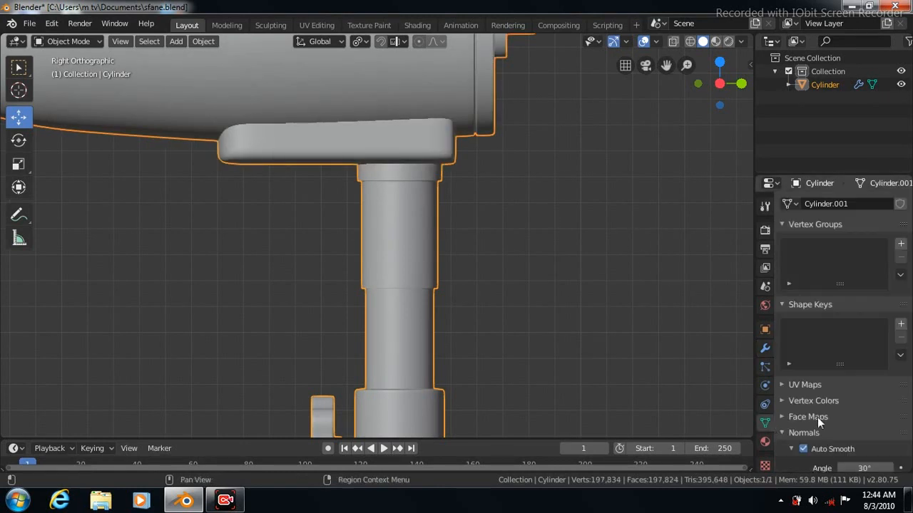
{"action": "scroll", "coordinate": [608, 313], "scroll_direction": "down", "scroll_amount": 3}
{"action": "scroll", "coordinate": [607, 319], "scroll_direction": "down", "scroll_amount": 8}
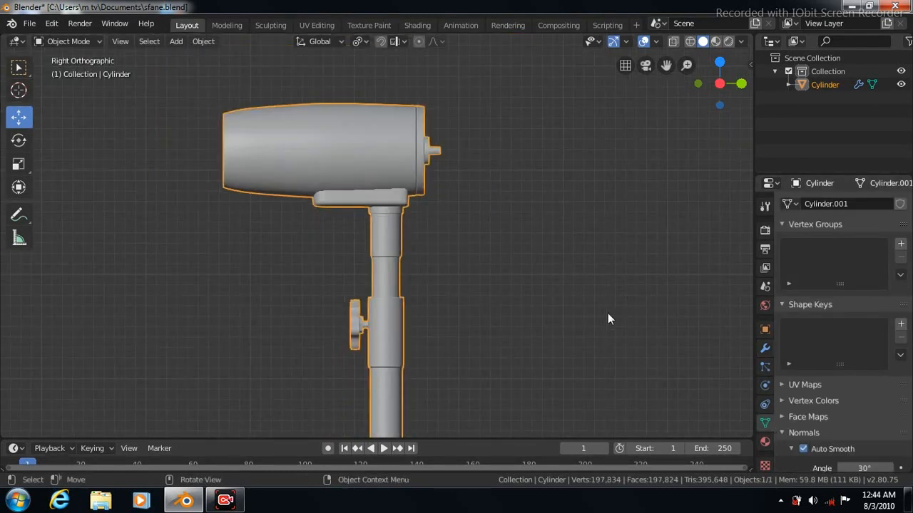
Step: Add a supporting loop cut around the mounting block close to its bottom edge and return to Object Mode
{"action": "scroll", "coordinate": [608, 319], "scroll_direction": "up", "scroll_amount": 2}
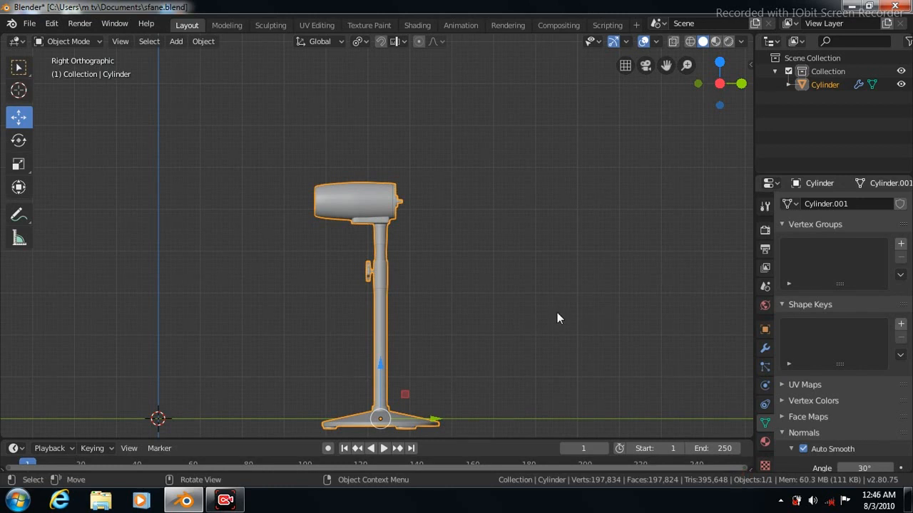
{"action": "scroll", "coordinate": [557, 316], "scroll_direction": "up", "scroll_amount": 7}
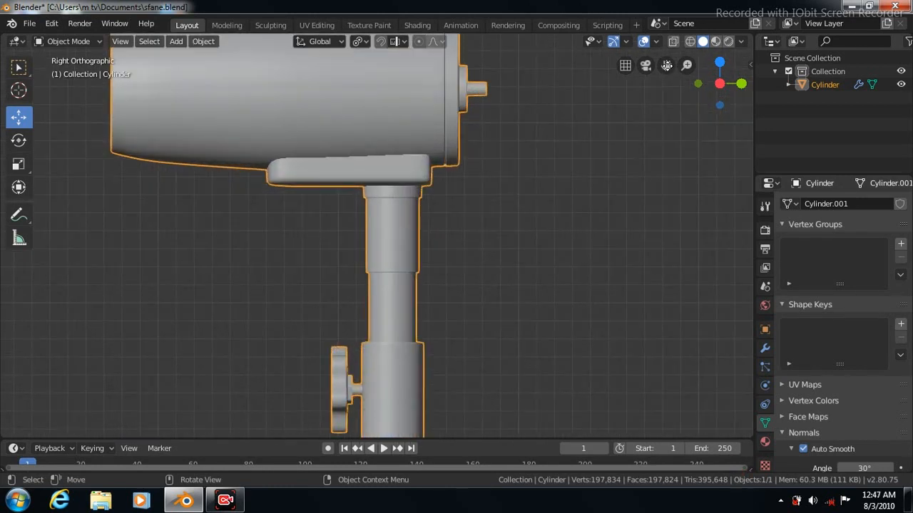
{"action": "left_click_drag", "start_coordinate": [667, 66], "coordinate": [667, 175]}
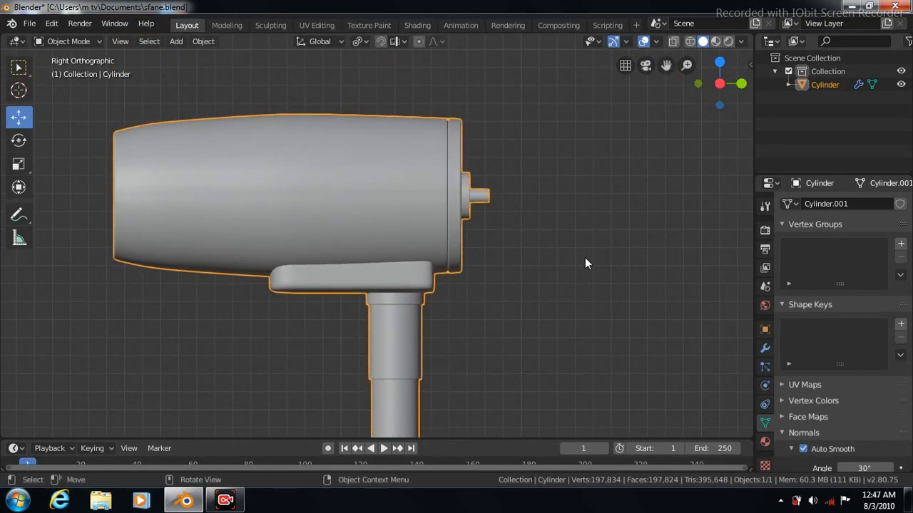
{"action": "key", "text": "Tab"}
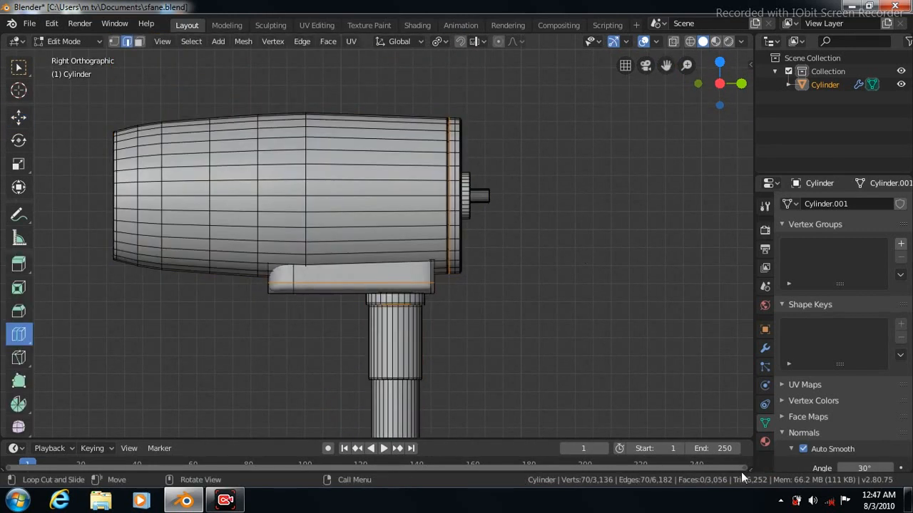
{"action": "key", "text": "Tab"}
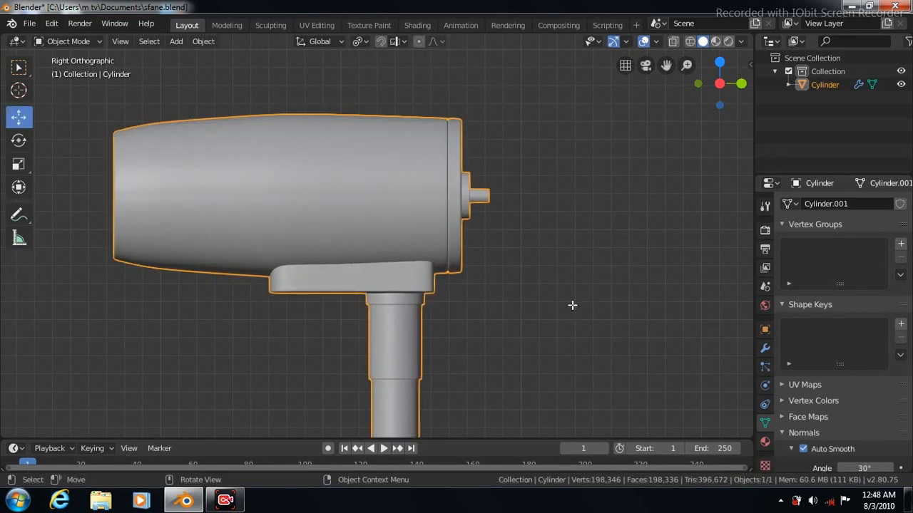
Step: In Edit Mode, add a loop cut around the motor housing and slide it close beside the housing's widest edge loop
{"action": "key", "text": "Tab"}
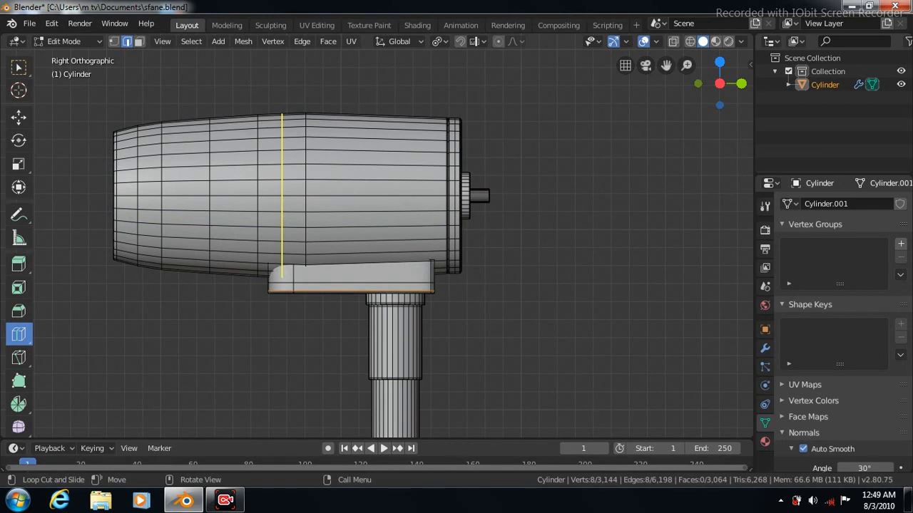
{"action": "left_click_drag", "start_coordinate": [284, 215], "coordinate": [302, 216]}
{"action": "scroll", "coordinate": [302, 216], "scroll_direction": "up", "scroll_amount": 7}
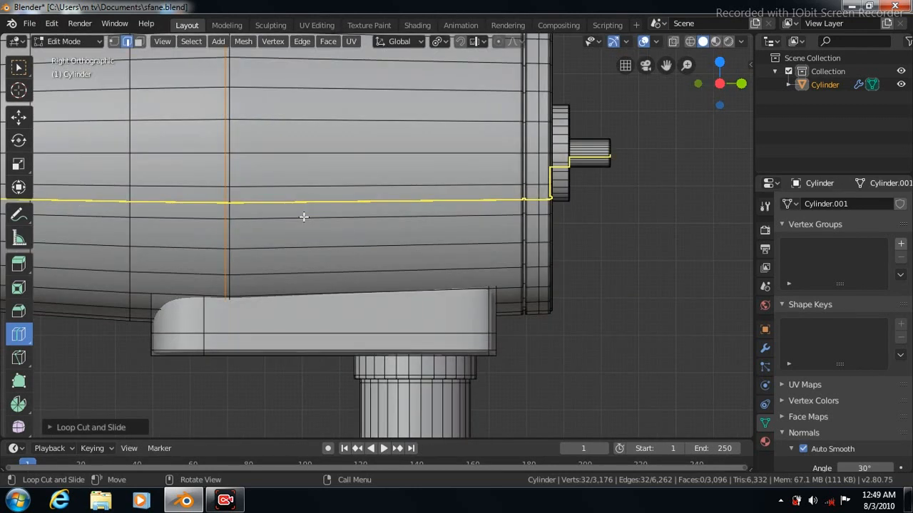
Step: Select the narrow ring of faces at the housing's widest point and inset it with zero thickness
{"action": "left_click", "coordinate": [20, 68]}
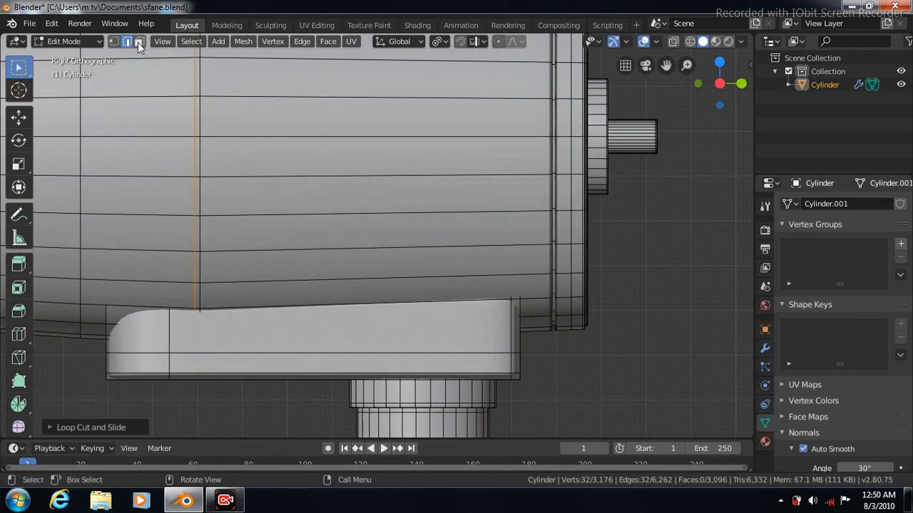
{"action": "left_click", "coordinate": [138, 42]}
{"action": "left_click", "coordinate": [198, 86]}
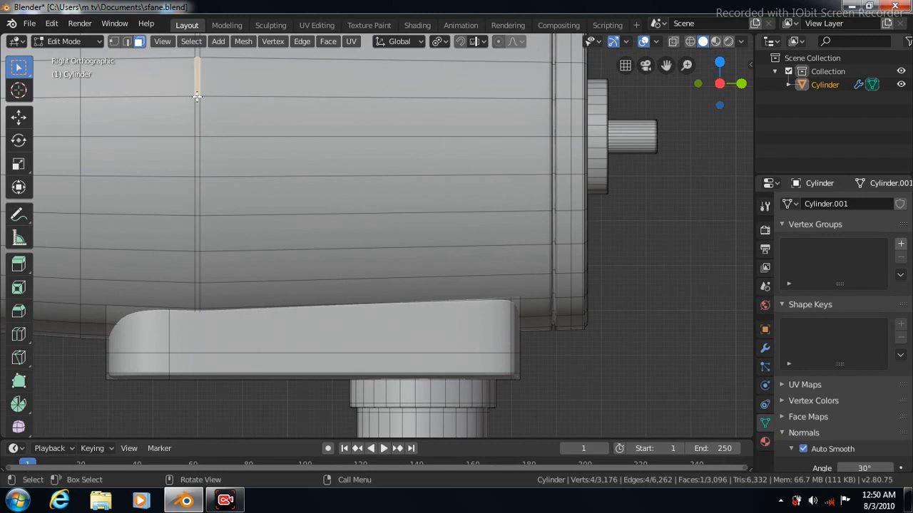
{"action": "left_click", "coordinate": [197, 96], "text": "ctrl+alt"}
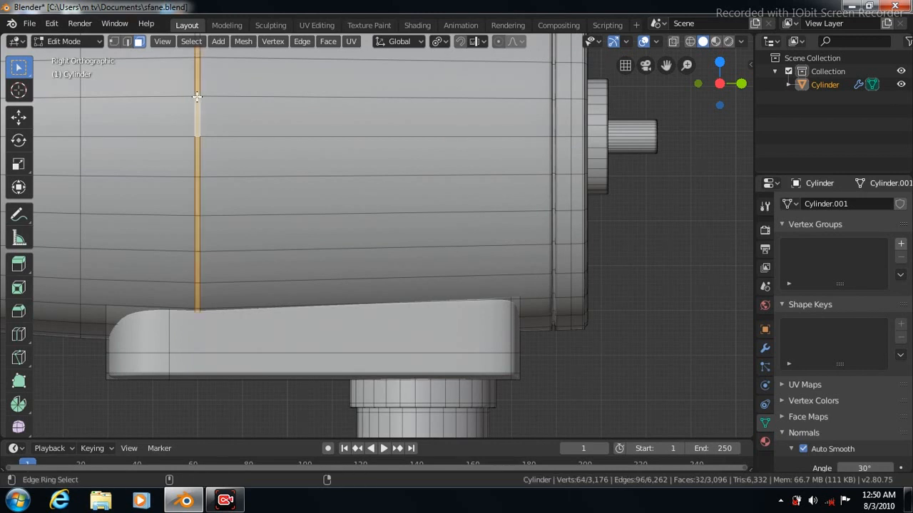
{"action": "left_click", "coordinate": [328, 43]}
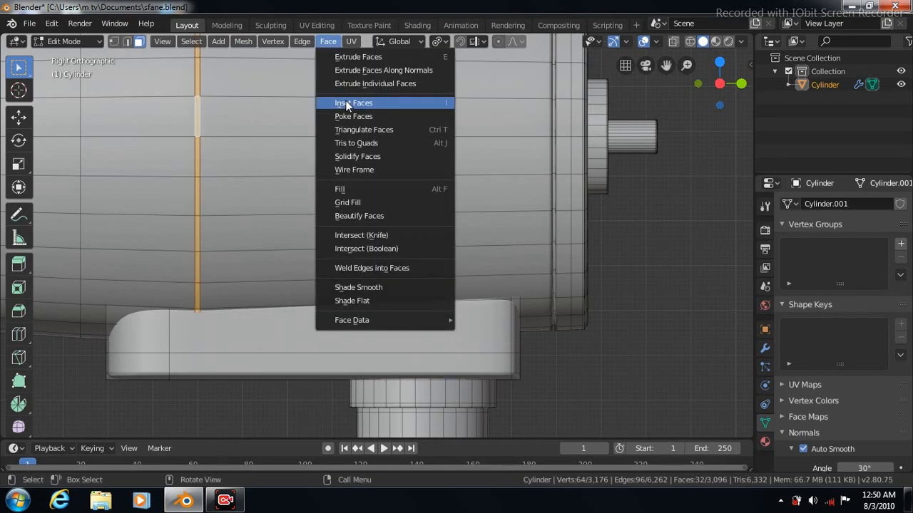
{"action": "left_click", "coordinate": [346, 102]}
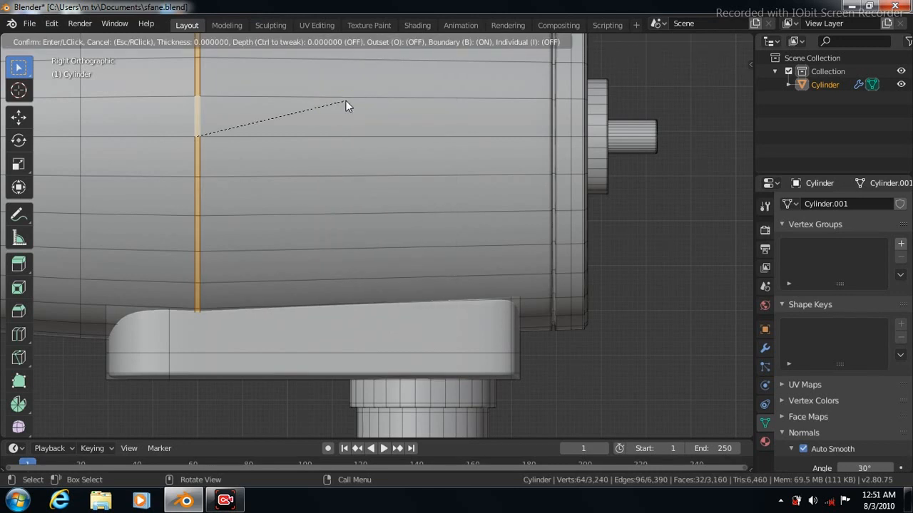
{"action": "left_click", "coordinate": [346, 101]}
Step: Turn off the subdivision modifier's viewport display and scale the inset ring slightly inward to form a groove in the housing
{"action": "left_click", "coordinate": [764, 348]}
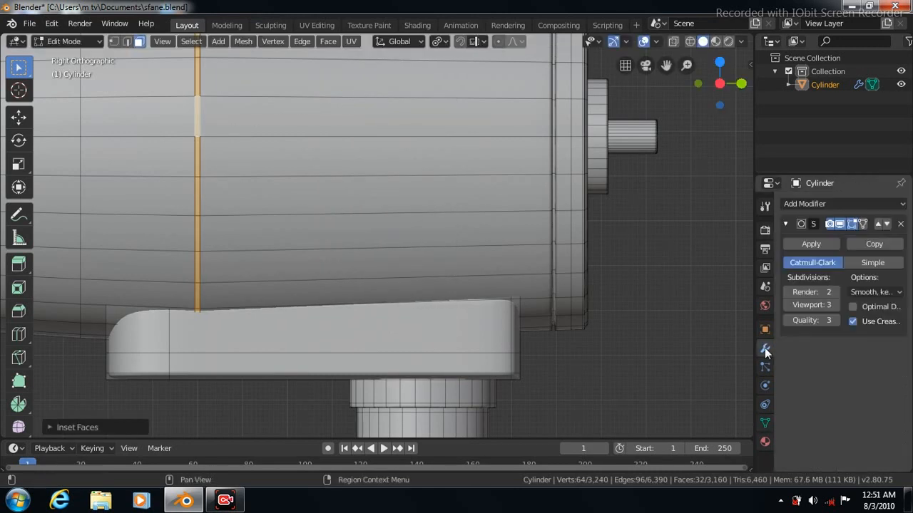
{"action": "left_click", "coordinate": [840, 224]}
{"action": "scroll", "coordinate": [302, 219], "scroll_direction": "down", "scroll_amount": 1}
{"action": "left_click_drag", "start_coordinate": [666, 65], "coordinate": [680, 161]}
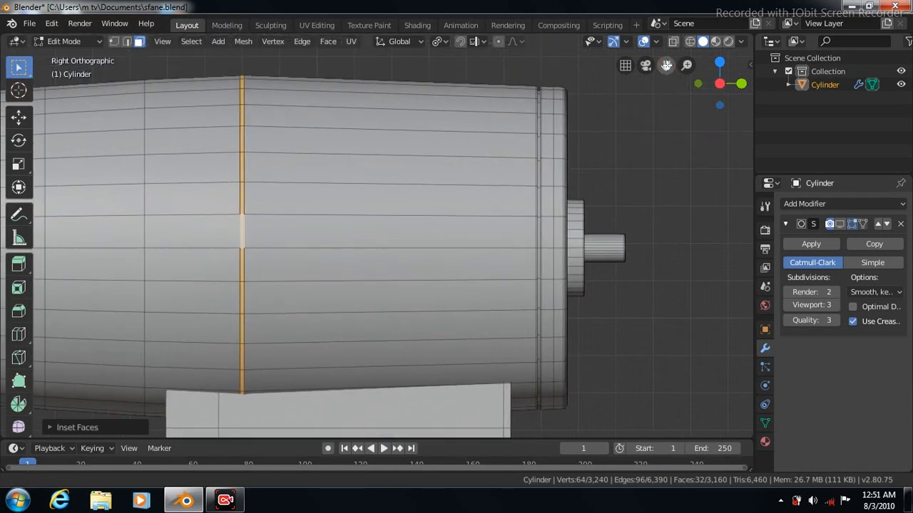
{"action": "left_click", "coordinate": [19, 165]}
{"action": "left_click_drag", "start_coordinate": [508, 329], "coordinate": [503, 326]}
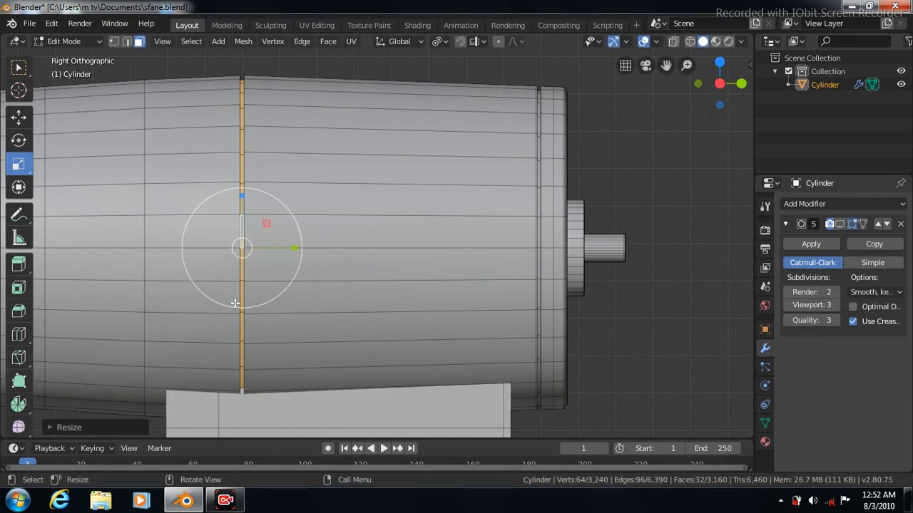
Step: Add supporting loop cuts close to both sides of the housing groove and return to Object Mode with subdivision displayed
{"action": "left_click", "coordinate": [18, 334]}
{"action": "left_click_drag", "start_coordinate": [192, 279], "coordinate": [240, 285]}
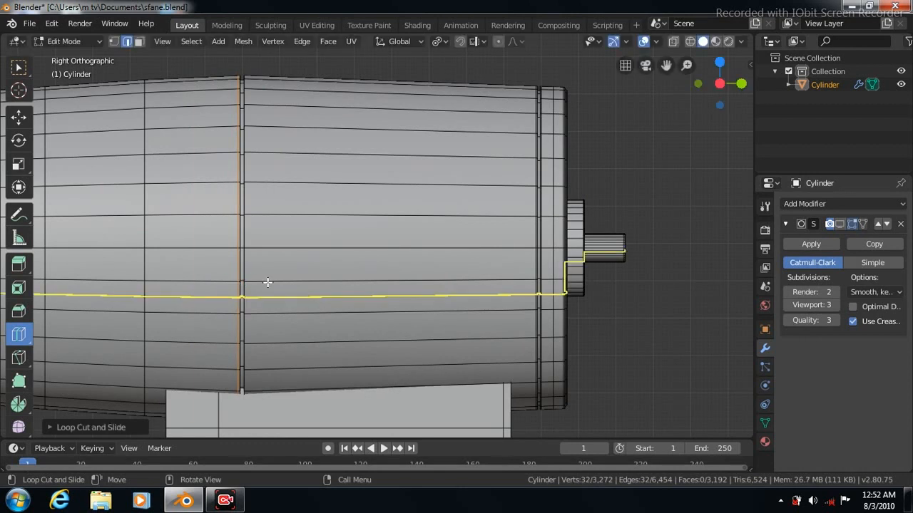
{"action": "left_click_drag", "start_coordinate": [389, 281], "coordinate": [246, 283]}
{"action": "key", "text": "Tab"}
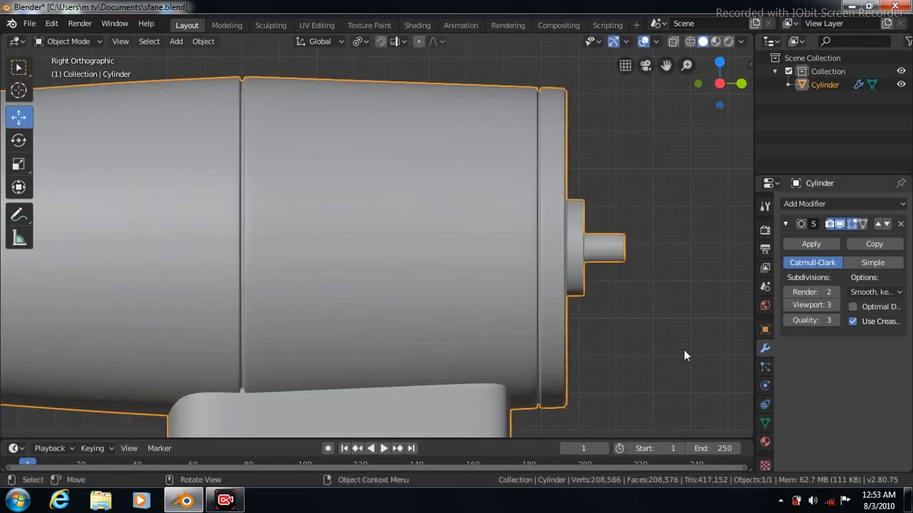
Step: Add a new cylinder mesh at the 3D cursor, separate from the fan object
{"action": "scroll", "coordinate": [684, 350], "scroll_direction": "down", "scroll_amount": 3}
{"action": "scroll", "coordinate": [684, 355], "scroll_direction": "down", "scroll_amount": 2}
{"action": "scroll", "coordinate": [684, 355], "scroll_direction": "down", "scroll_amount": 3}
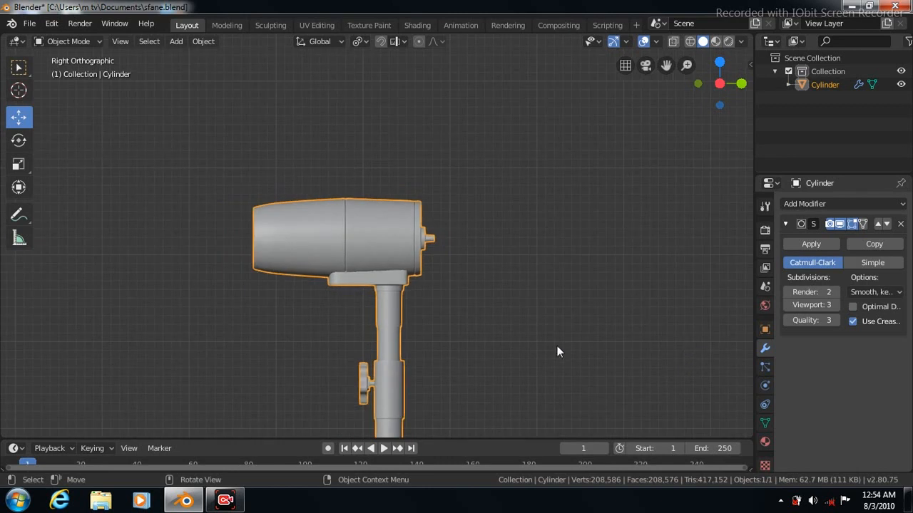
{"action": "scroll", "coordinate": [557, 346], "scroll_direction": "down", "scroll_amount": 4}
{"action": "scroll", "coordinate": [557, 347], "scroll_direction": "up", "scroll_amount": 3}
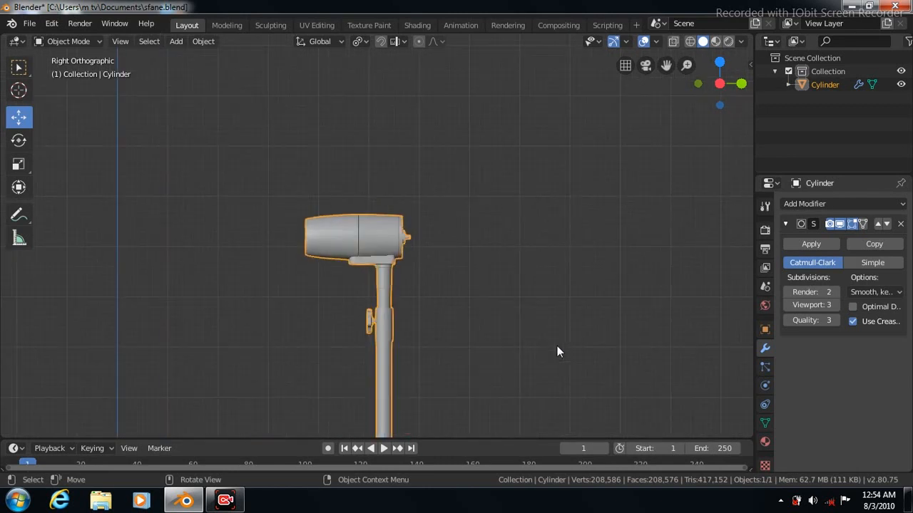
{"action": "scroll", "coordinate": [557, 346], "scroll_direction": "up", "scroll_amount": 4}
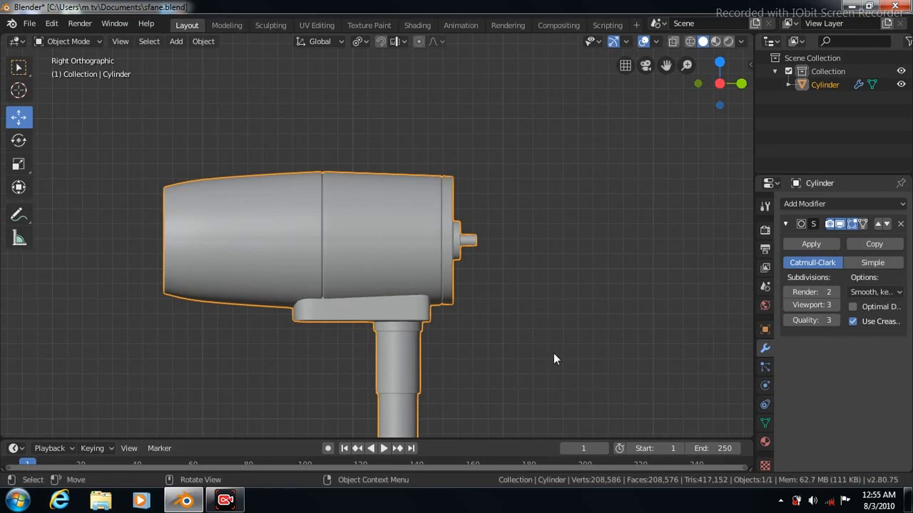
{"action": "scroll", "coordinate": [526, 344], "scroll_direction": "down", "scroll_amount": 8}
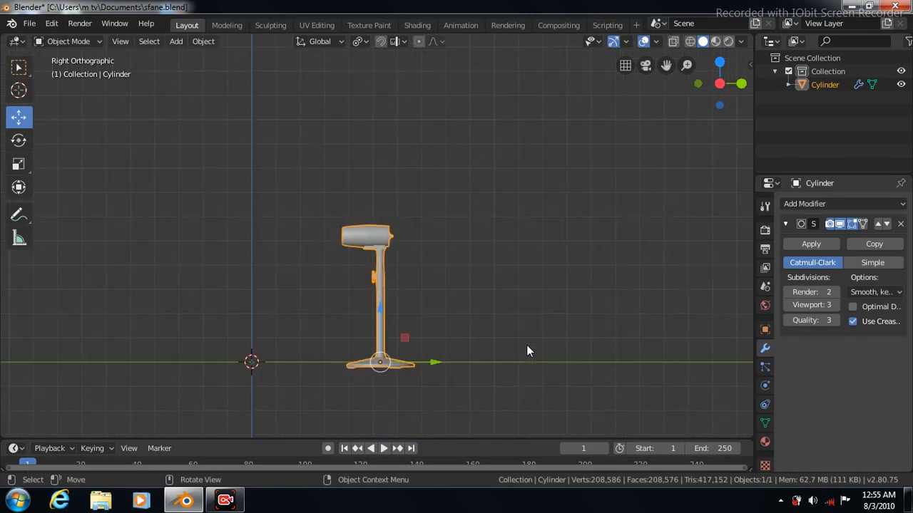
{"action": "left_click", "coordinate": [177, 41]}
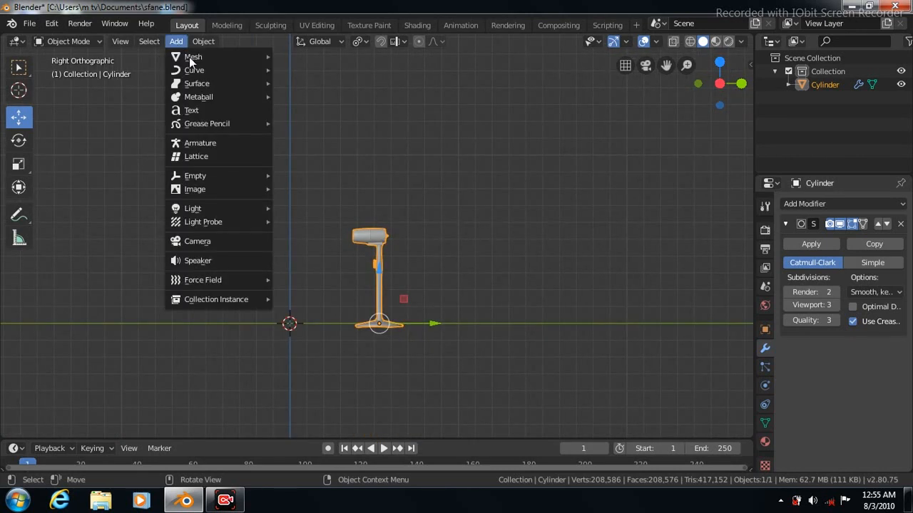
{"action": "mouse_move", "coordinate": [191, 57]}
{"action": "left_click", "coordinate": [301, 123]}
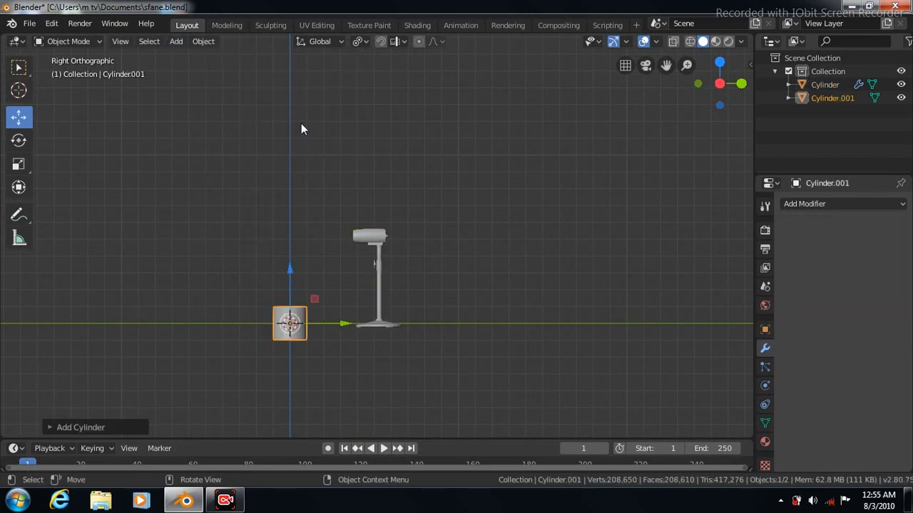
Step: Turn off the subdivision modifier's viewport display on the fan and reselect the new cylinder
{"action": "left_click", "coordinate": [370, 237]}
{"action": "left_click", "coordinate": [839, 224]}
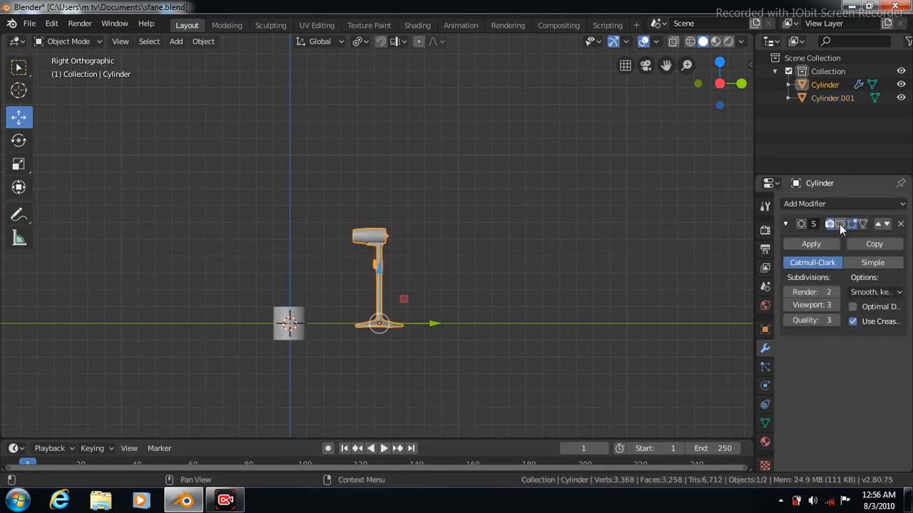
{"action": "left_click", "coordinate": [297, 312]}
Step: In Edit Mode, add two closely spaced loop cuts around the upper part of the new cylinder
{"action": "left_click_drag", "start_coordinate": [666, 65], "coordinate": [697, 13]}
{"action": "scroll", "coordinate": [502, 280], "scroll_direction": "up", "scroll_amount": 7}
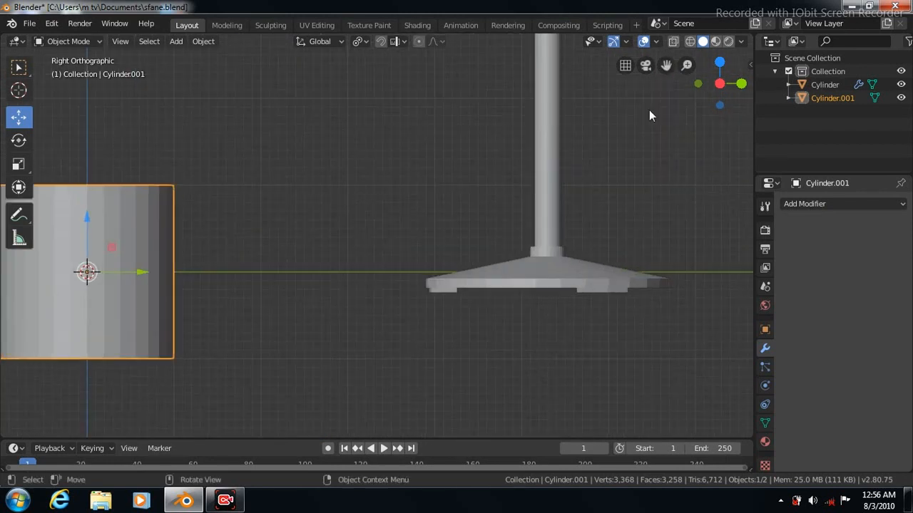
{"action": "left_click_drag", "start_coordinate": [665, 65], "coordinate": [912, 72]}
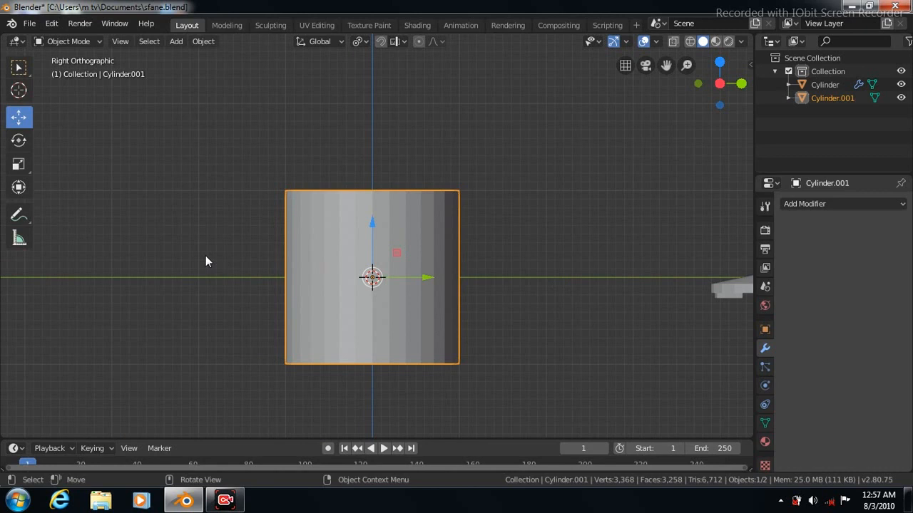
{"action": "key", "text": "Tab"}
{"action": "left_click_drag", "start_coordinate": [401, 278], "coordinate": [402, 229]}
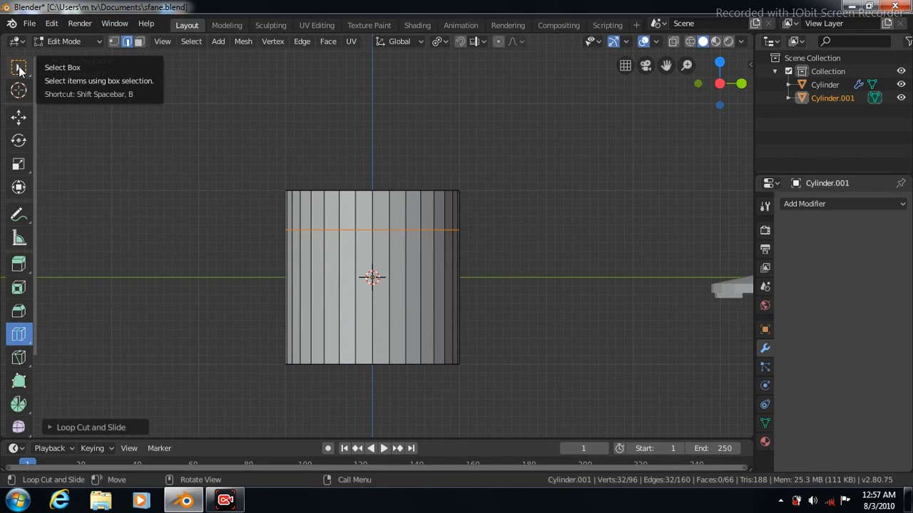
{"action": "left_click_drag", "start_coordinate": [418, 298], "coordinate": [419, 240]}
Step: With X-ray on, select the cylinder's geometry from the lower loop cut down and scale it inward to form a bolt shaft
{"action": "left_click", "coordinate": [674, 43]}
{"action": "left_click", "coordinate": [20, 70]}
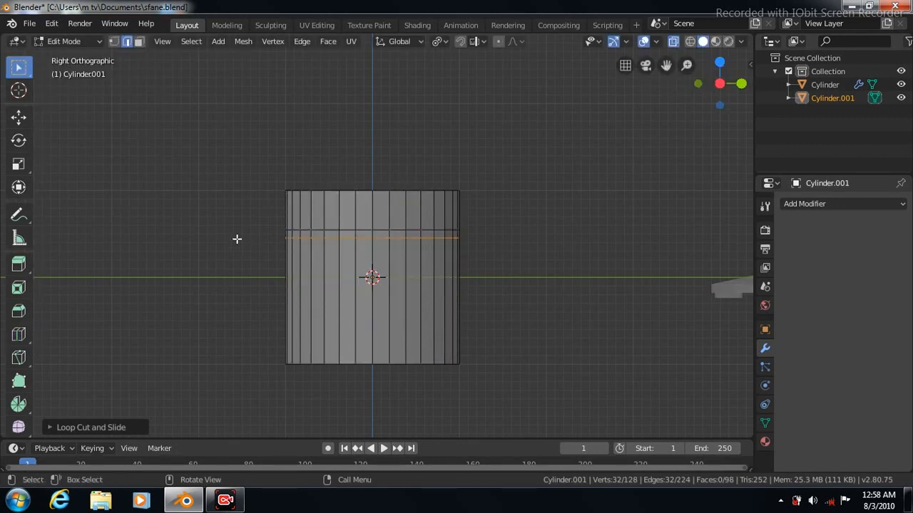
{"action": "left_click_drag", "start_coordinate": [271, 233], "coordinate": [519, 401]}
{"action": "left_click", "coordinate": [19, 164]}
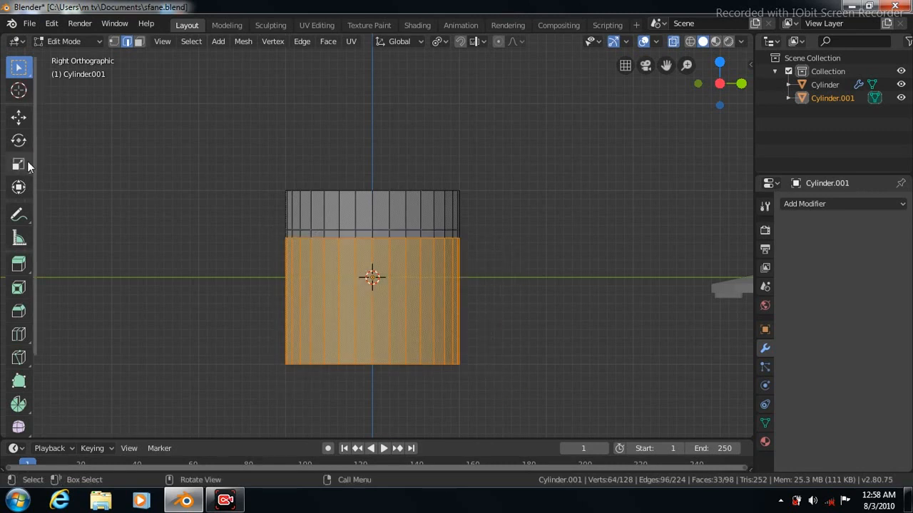
{"action": "key", "text": "s"}
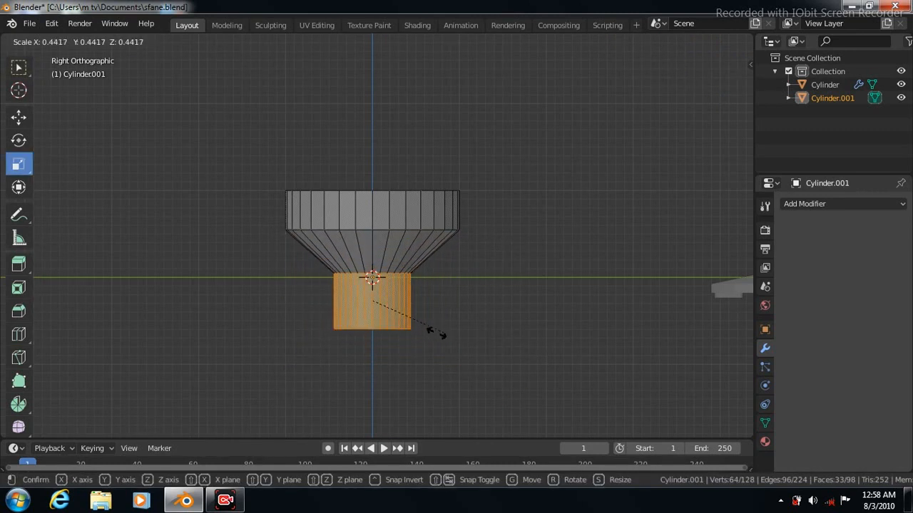
{"action": "left_click", "coordinate": [428, 330]}
Step: Lengthen the bolt shaft along Z and raise it against the underside of the head, finishing with X-ray off
{"action": "left_click_drag", "start_coordinate": [372, 279], "coordinate": [371, 175]}
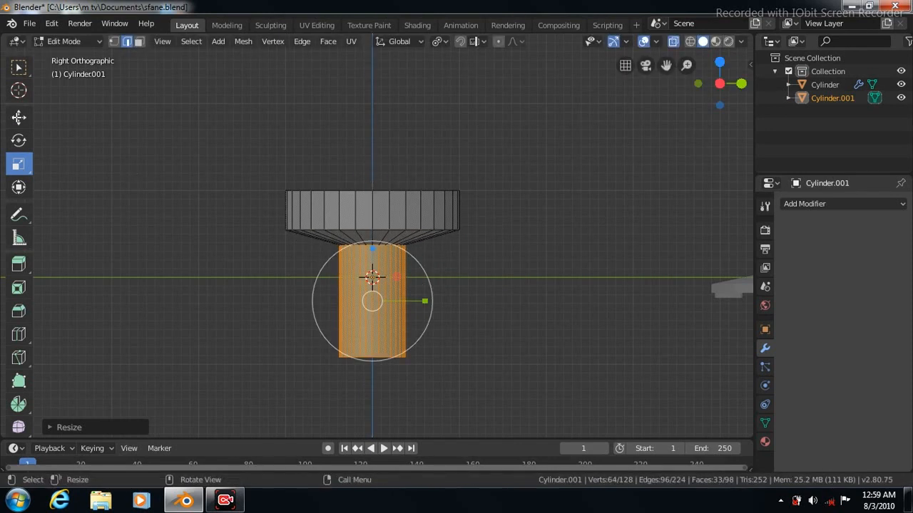
{"action": "left_click", "coordinate": [19, 117]}
{"action": "left_click_drag", "start_coordinate": [371, 244], "coordinate": [371, 235]}
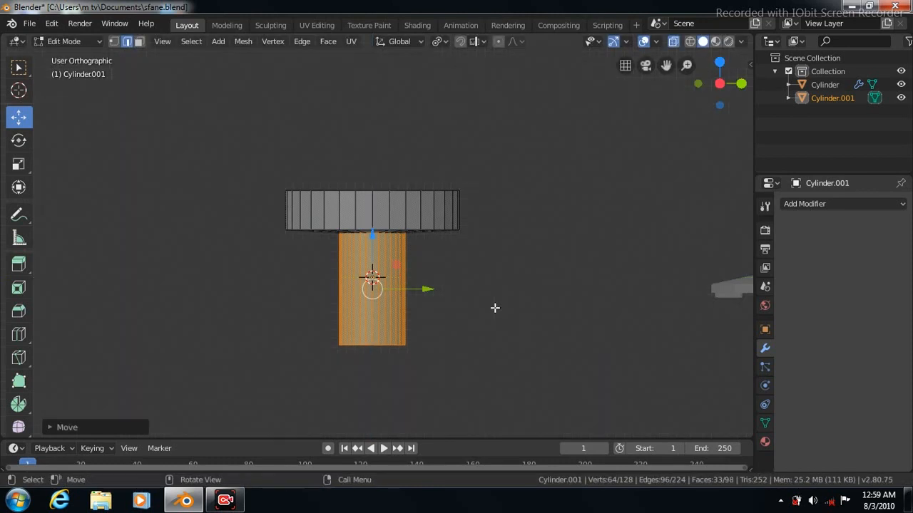
{"action": "key", "text": "KP_7"}
{"action": "left_click", "coordinate": [674, 42]}
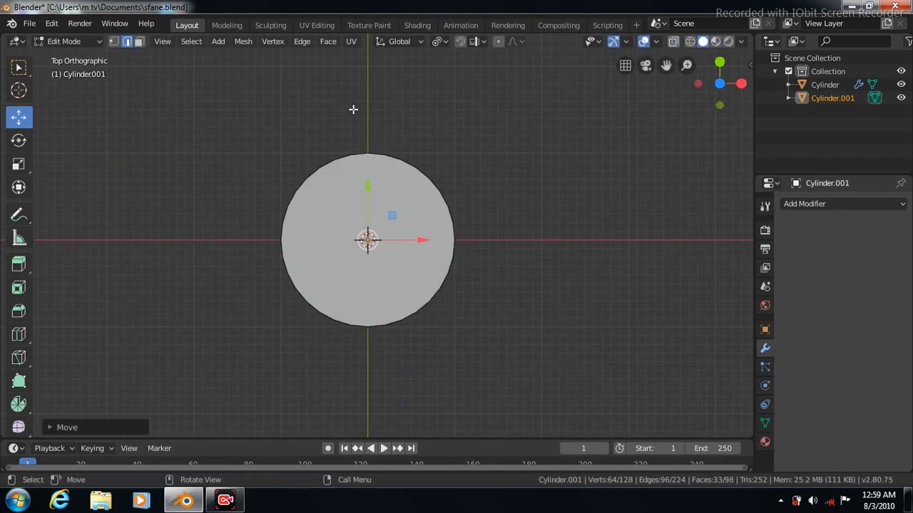
{"action": "left_click", "coordinate": [19, 68]}
{"action": "left_click", "coordinate": [327, 41]}
{"action": "left_click", "coordinate": [346, 101]}
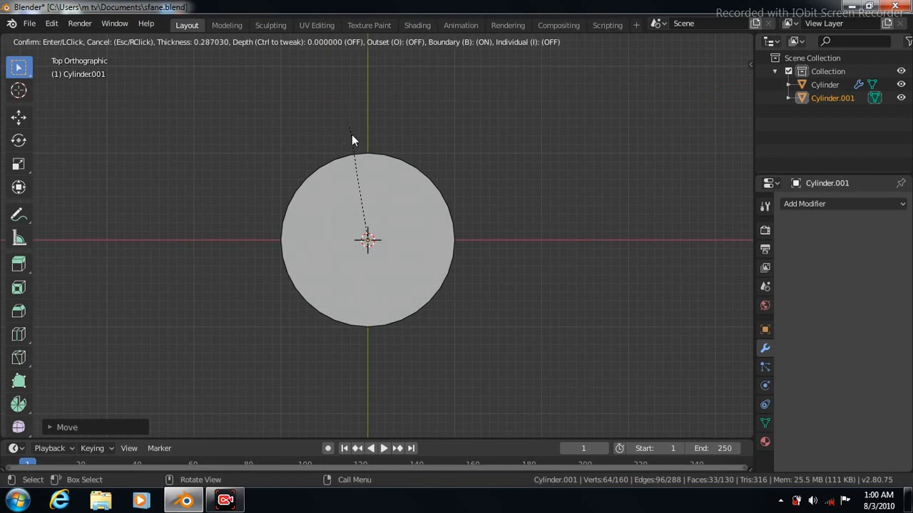
{"action": "key", "text": "Escape"}
{"action": "left_click", "coordinate": [359, 206]}
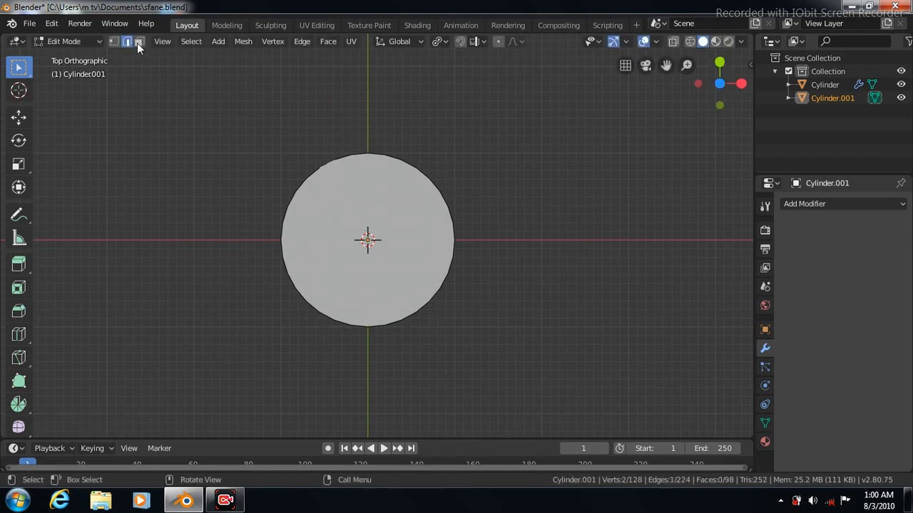
Step: Inset the bolt head's top face to its centre and raise the inset face along Z to form a low cone
{"action": "left_click", "coordinate": [364, 255]}
{"action": "left_click", "coordinate": [328, 41]}
{"action": "left_click", "coordinate": [348, 101]}
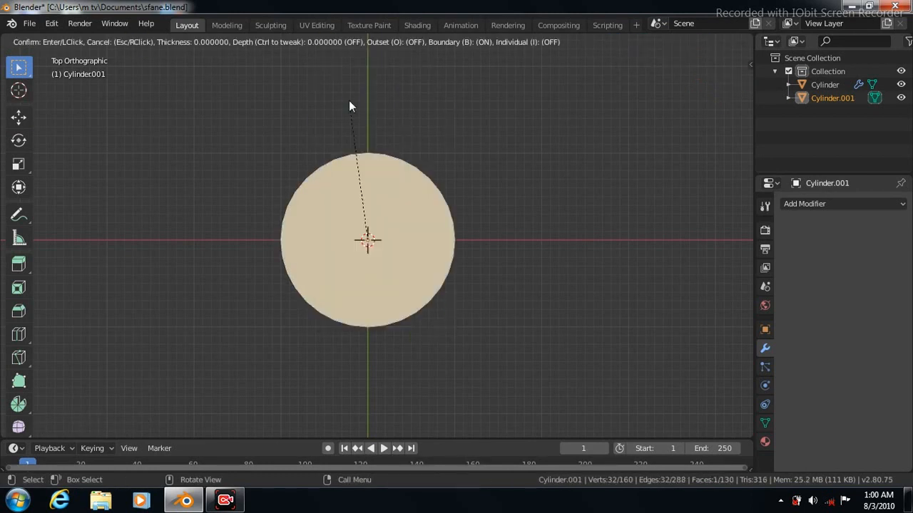
{"action": "left_click", "coordinate": [357, 184]}
{"action": "key", "text": "KP_3"}
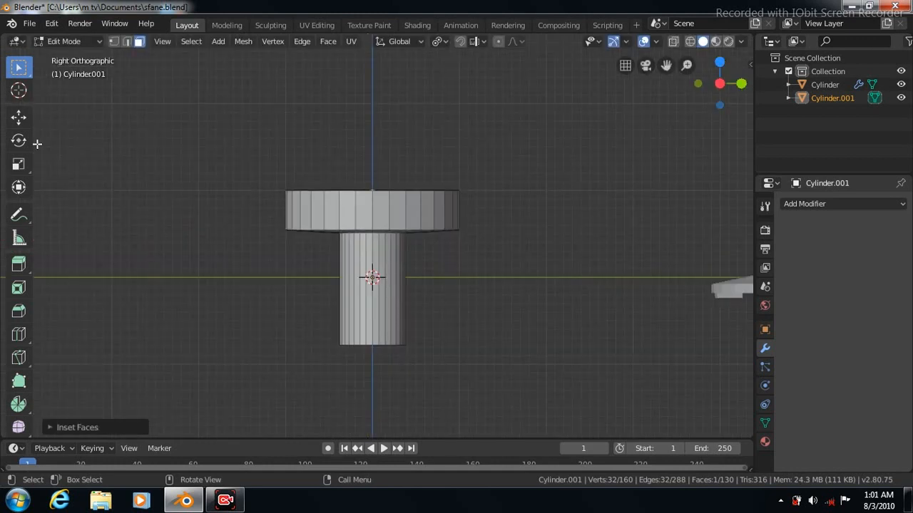
{"action": "left_click", "coordinate": [19, 119]}
{"action": "left_click_drag", "start_coordinate": [372, 136], "coordinate": [372, 116]}
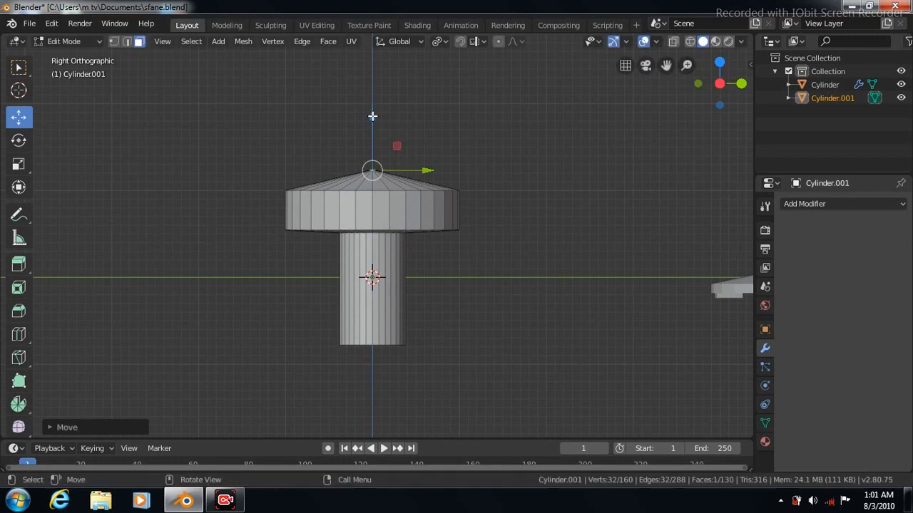
Step: Add a loop cut around the bolt head's conical top and raise it slightly to round the profile
{"action": "left_click", "coordinate": [18, 336]}
{"action": "left_click_drag", "start_coordinate": [385, 180], "coordinate": [390, 185]}
{"action": "left_click", "coordinate": [19, 116]}
{"action": "left_click_drag", "start_coordinate": [371, 126], "coordinate": [373, 125]}
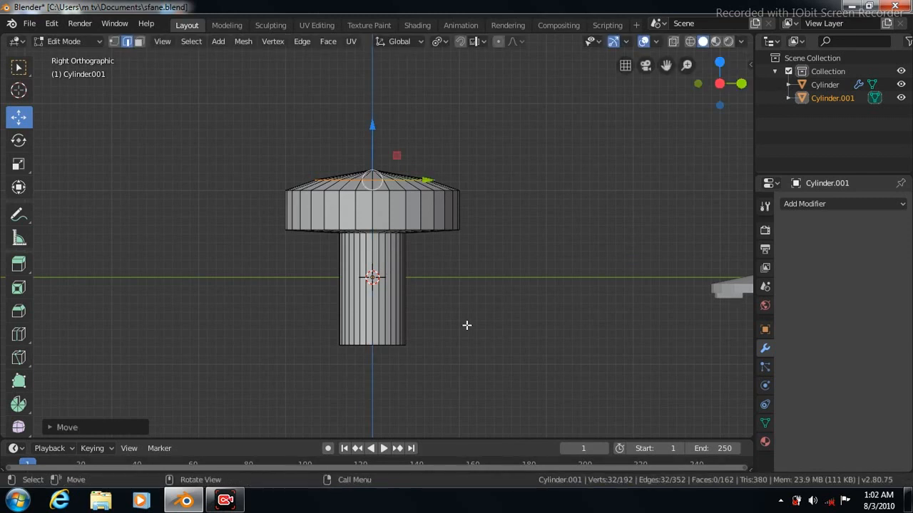
Step: Select the bottom end face of the bolt shaft and inset it
{"action": "key", "text": "KP_2"}
{"action": "key", "text": "KP_2"}
{"action": "key", "text": "KP_2"}
{"action": "left_click", "coordinate": [139, 42]}
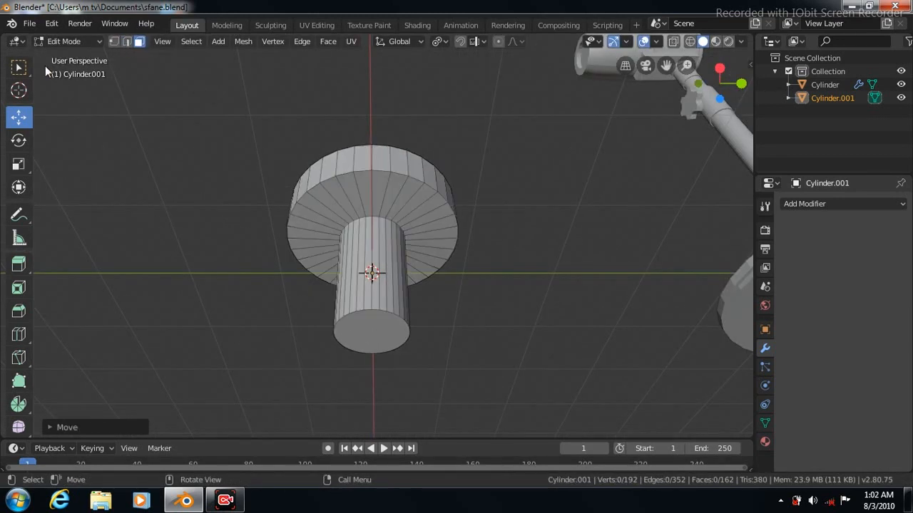
{"action": "left_click", "coordinate": [18, 67]}
{"action": "left_click", "coordinate": [371, 328]}
{"action": "left_click", "coordinate": [328, 41]}
{"action": "left_click", "coordinate": [344, 103]}
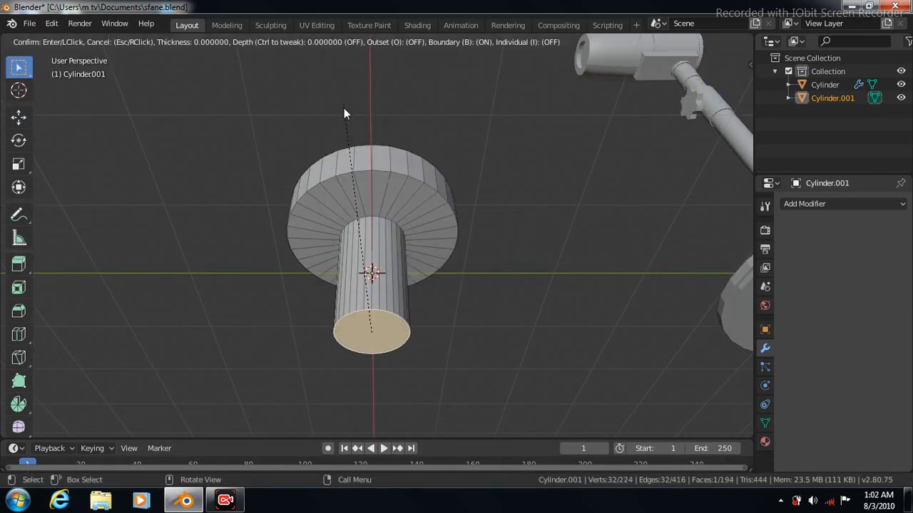
{"action": "left_click", "coordinate": [346, 112]}
Step: Add a Subdivision Surface modifier to the bolt with 3 viewport subdivisions
{"action": "key", "text": "KP_3"}
{"action": "left_click", "coordinate": [903, 205]}
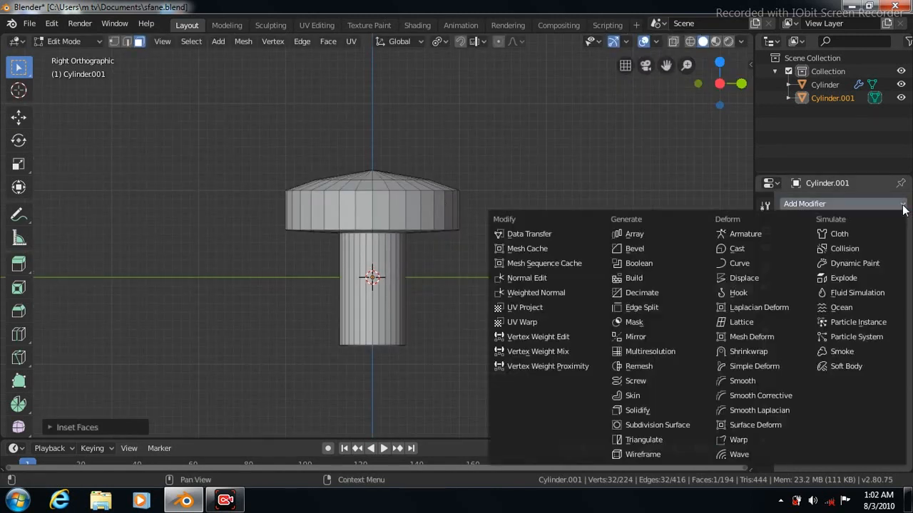
{"action": "left_click", "coordinate": [657, 425]}
{"action": "left_click", "coordinate": [835, 305]}
{"action": "left_click", "coordinate": [835, 304]}
Step: Add supporting loop cuts near both ends of the bolt shaft and around the head, and return to Object Mode
{"action": "left_click", "coordinate": [19, 334]}
{"action": "left_click_drag", "start_coordinate": [383, 293], "coordinate": [373, 423]}
{"action": "left_click_drag", "start_coordinate": [382, 291], "coordinate": [389, 203]}
{"action": "left_click", "coordinate": [409, 185]}
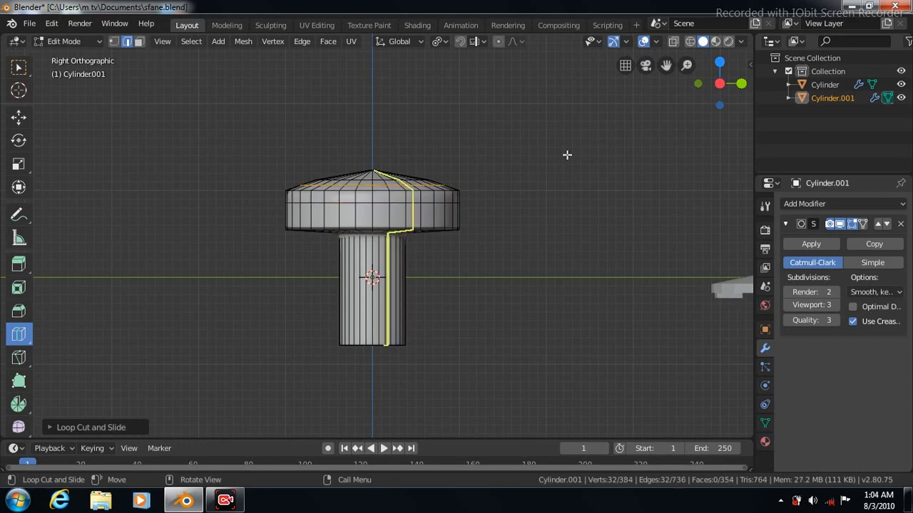
{"action": "middle_click_drag", "start_coordinate": [571, 228], "coordinate": [566, 166]}
{"action": "left_click_drag", "start_coordinate": [398, 208], "coordinate": [398, 223]}
{"action": "key", "text": "KP_5"}
{"action": "key", "text": "KP_3"}
{"action": "key", "text": "Tab"}
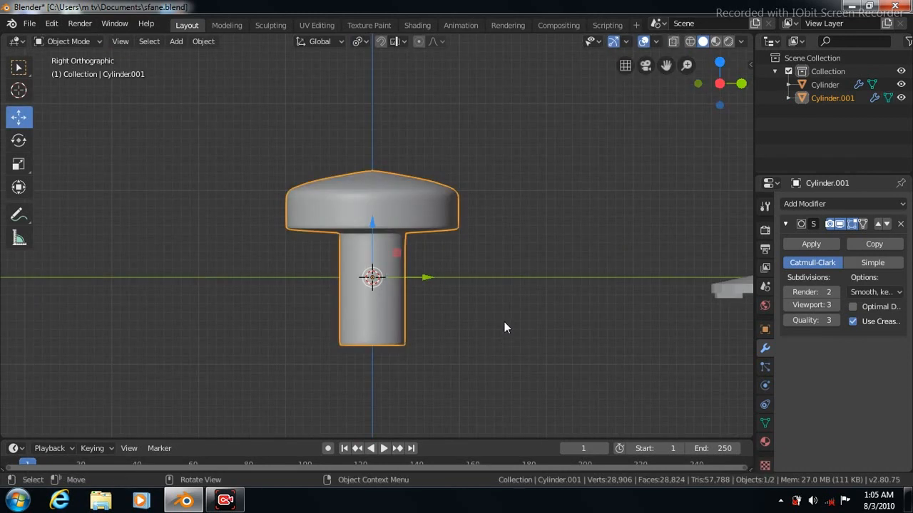
Step: Scale the whole bolt down uniformly to about 0.14 of its size
{"action": "left_click", "coordinate": [20, 166]}
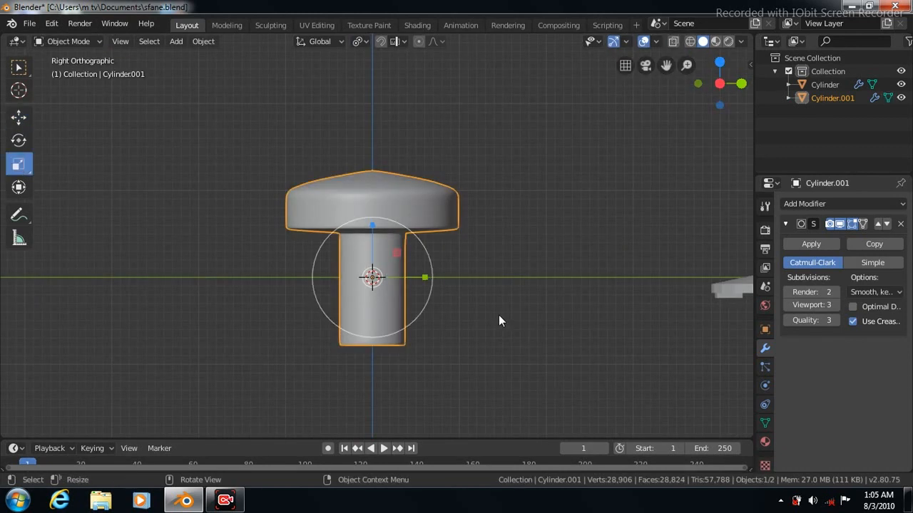
{"action": "key", "text": "s"}
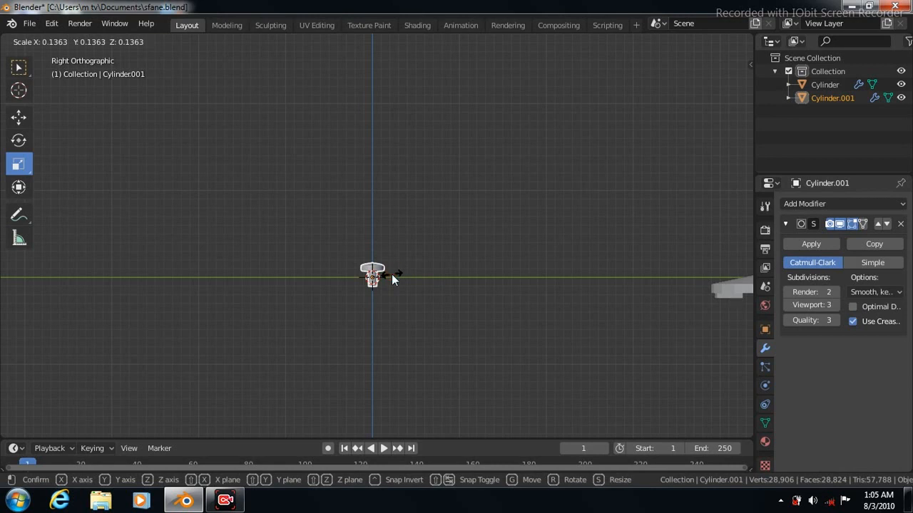
{"action": "left_click", "coordinate": [391, 273]}
Step: Duplicate the bolt in place and move the copy along Y toward the fan stand
{"action": "key", "text": "shift+d"}
{"action": "left_click", "coordinate": [490, 350]}
{"action": "left_click", "coordinate": [19, 119]}
{"action": "left_click_drag", "start_coordinate": [425, 278], "coordinate": [717, 262]}
Step: Raise the bolt copy along Z and shift it along Y to sit beside the pole, just below the housing mount
{"action": "left_click_drag", "start_coordinate": [666, 65], "coordinate": [16, 221]}
{"action": "mouse_move", "coordinate": [666, 64]}
{"action": "left_mouse_down"}
{"action": "mouse_move", "coordinate": [803, 72]}
{"action": "mouse_move", "coordinate": [669, 69]}
{"action": "left_mouse_up"}
{"action": "left_click_drag", "start_coordinate": [218, 364], "coordinate": [274, 13]}
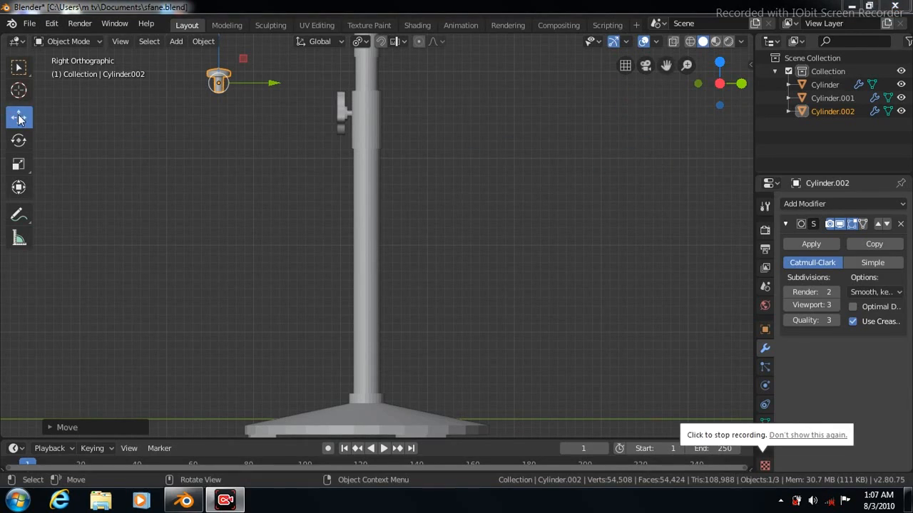
{"action": "left_click_drag", "start_coordinate": [666, 65], "coordinate": [667, 248]}
{"action": "left_click_drag", "start_coordinate": [275, 265], "coordinate": [392, 266]}
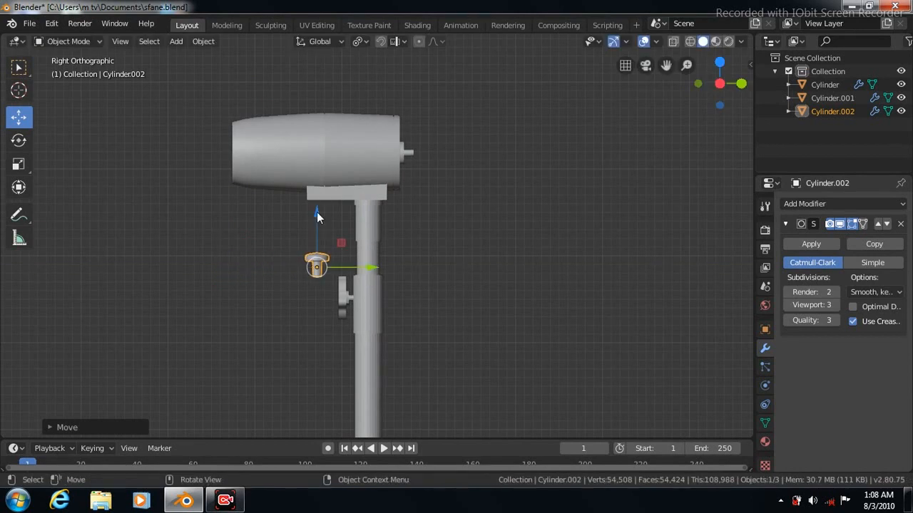
{"action": "left_click_drag", "start_coordinate": [316, 211], "coordinate": [322, 171]}
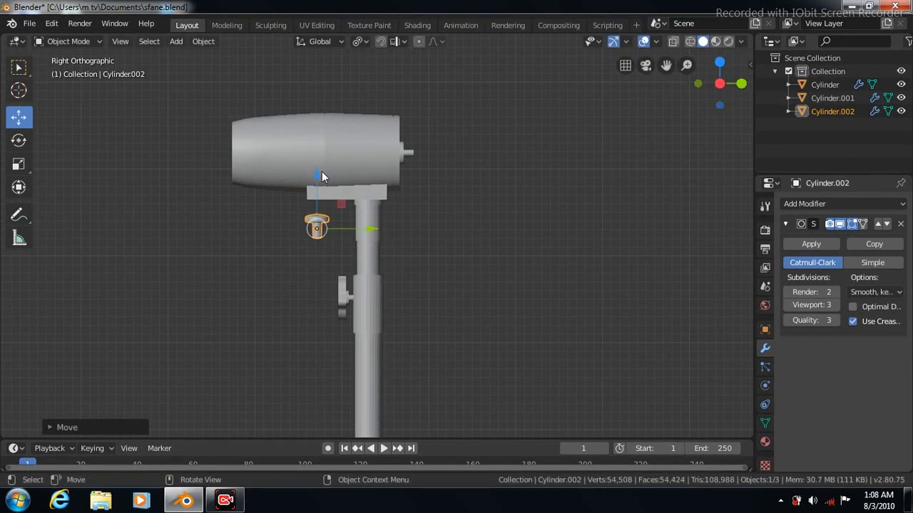
Step: Duplicate the bolt below the housing mount and move the new copy along Y closer to the pole
{"action": "key", "text": "shift+d"}
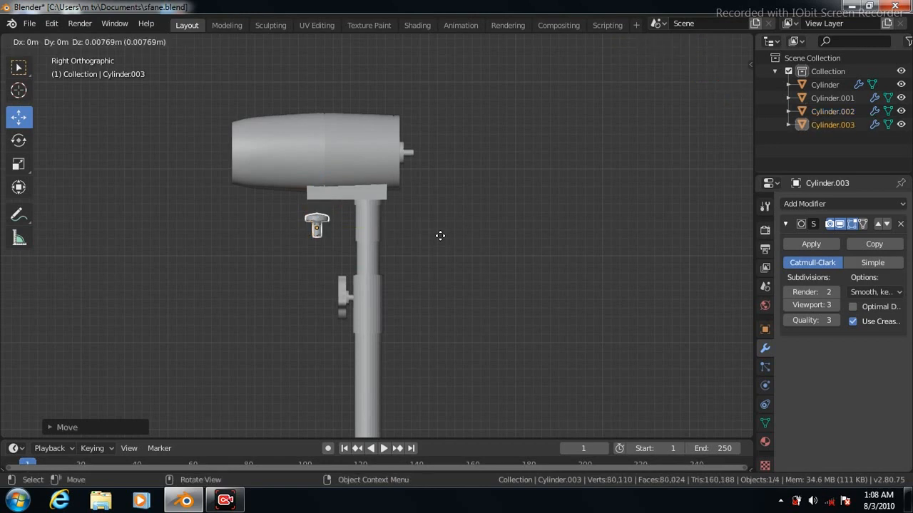
{"action": "left_click", "coordinate": [440, 236]}
{"action": "left_click_drag", "start_coordinate": [371, 228], "coordinate": [393, 237]}
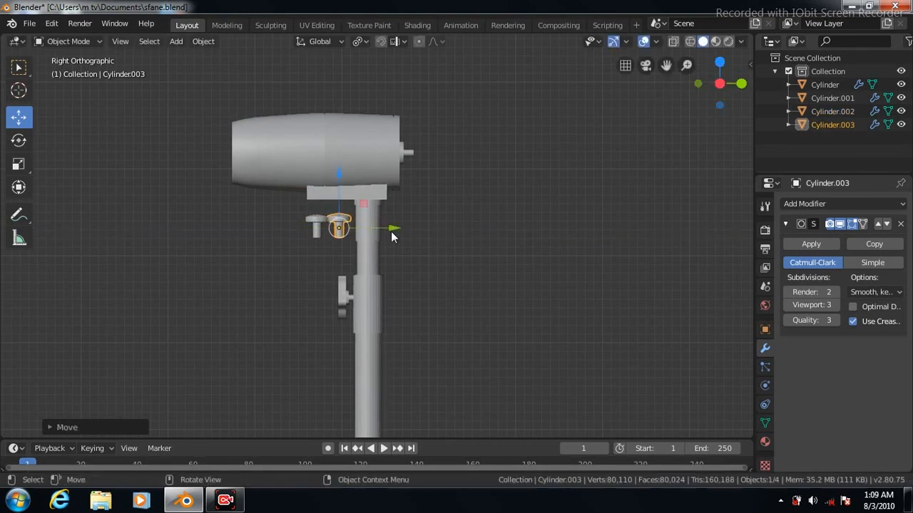
Step: Rotate the bolt copy nearest the pole 90° about the X axis so its shank faces the pole
{"action": "left_click", "coordinate": [19, 141]}
{"action": "scroll", "coordinate": [500, 262], "scroll_direction": "up", "scroll_amount": 6}
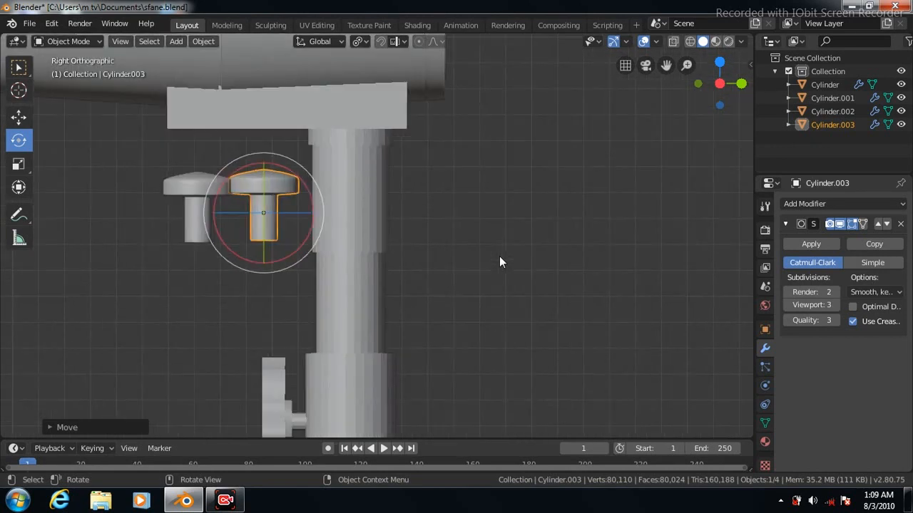
{"action": "scroll", "coordinate": [499, 257], "scroll_direction": "up", "scroll_amount": 1}
{"action": "left_click_drag", "start_coordinate": [666, 66], "coordinate": [782, 93]}
{"action": "left_click_drag", "start_coordinate": [405, 227], "coordinate": [398, 201]}
{"action": "left_click", "coordinate": [49, 430]}
{"action": "left_click", "coordinate": [178, 379]}
{"action": "type", "text": "90"}
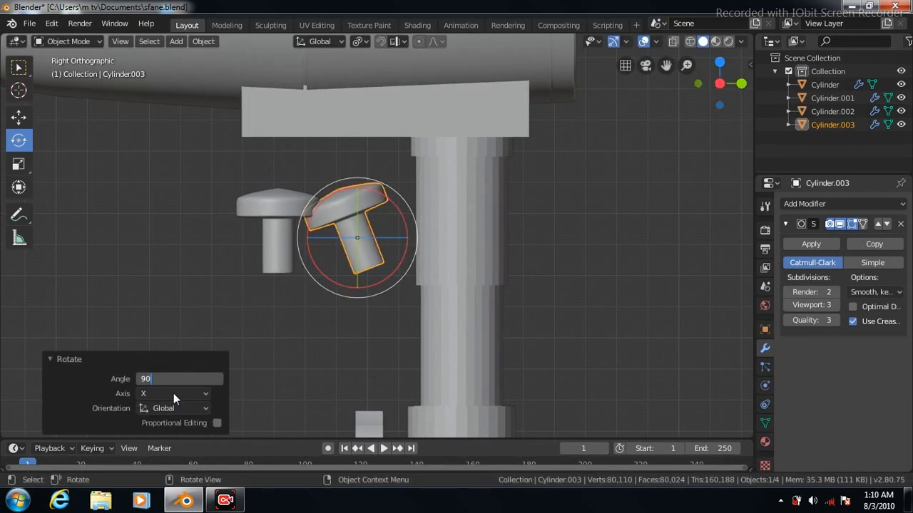
{"action": "key", "text": "Return"}
Step: Scale the rotated bolt down uniformly and move it along Y until its shank sits in the pole
{"action": "left_click", "coordinate": [20, 165]}
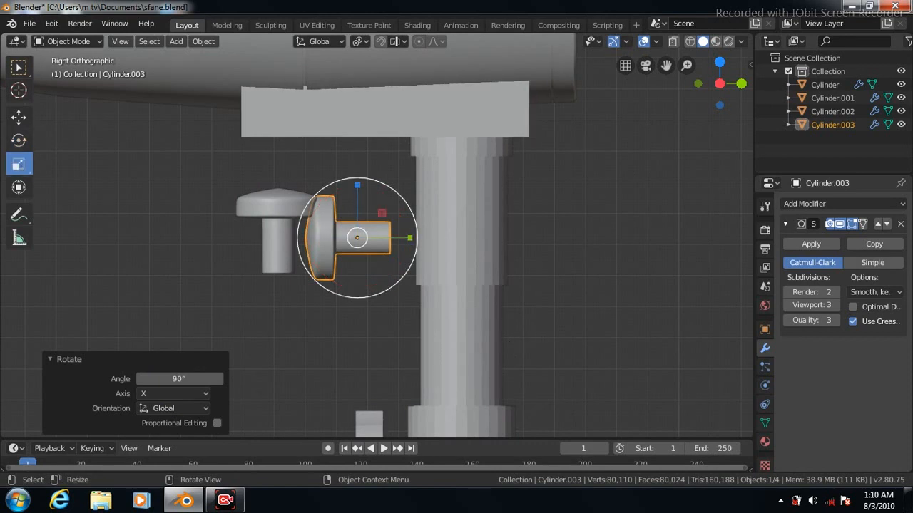
{"action": "key", "text": "s"}
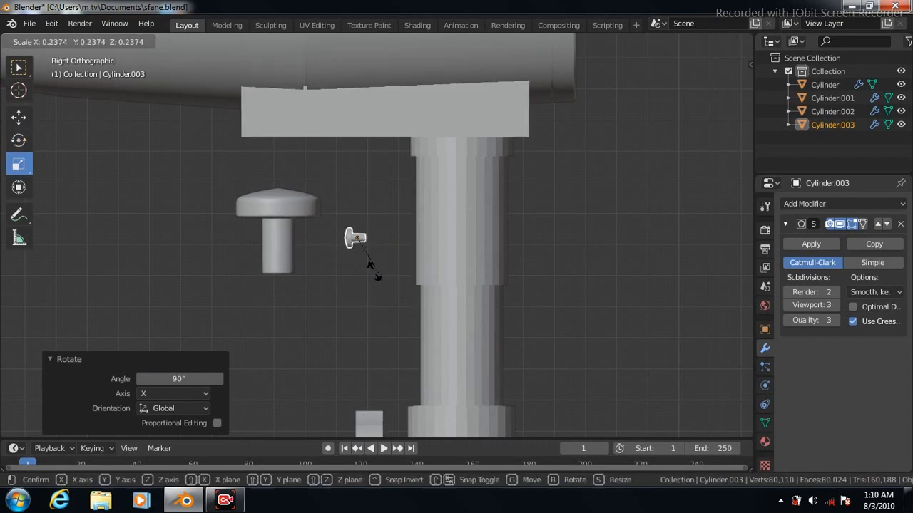
{"action": "left_click", "coordinate": [371, 268]}
{"action": "left_click", "coordinate": [21, 118]}
{"action": "left_click_drag", "start_coordinate": [409, 238], "coordinate": [465, 245]}
Step: Scale the upright bolt below the housing mount uniformly by 0.177, and enlarge it slightly by 1.103
{"action": "left_click", "coordinate": [273, 232]}
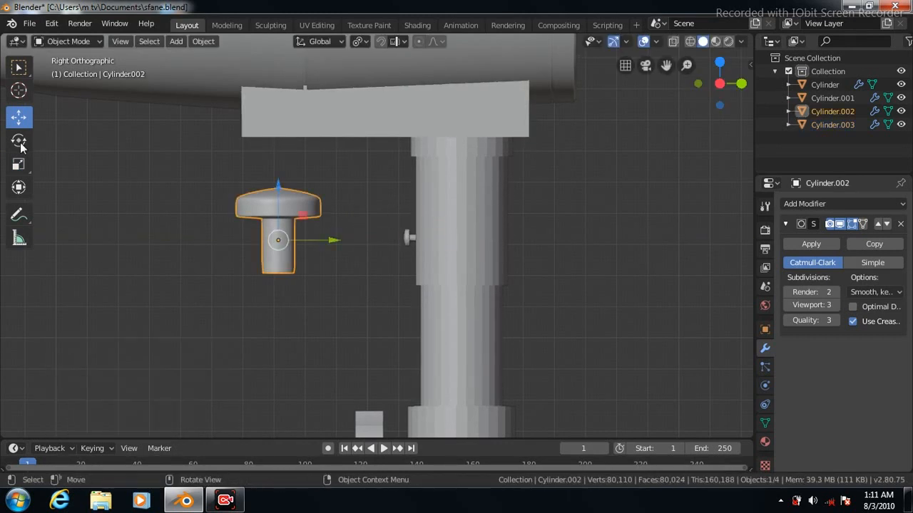
{"action": "left_click", "coordinate": [18, 166]}
{"action": "key", "text": "s"}
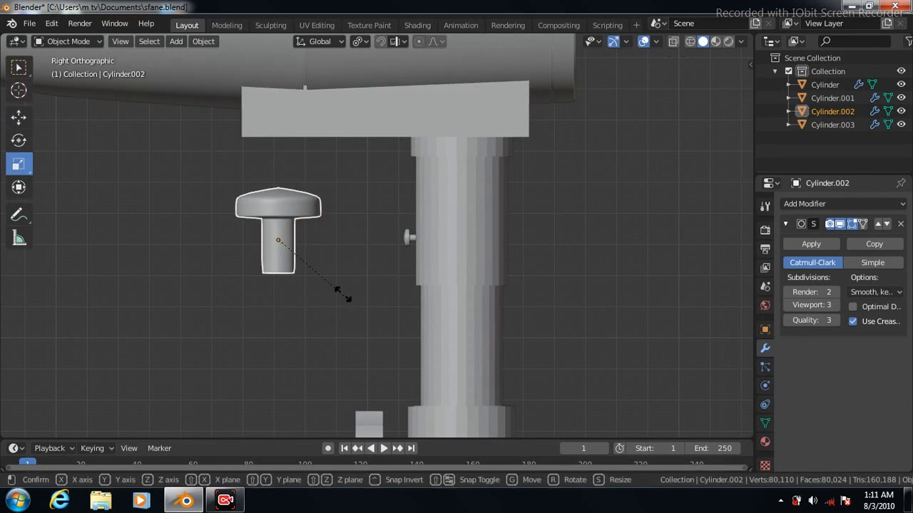
{"action": "left_click_drag", "start_coordinate": [323, 277], "coordinate": [297, 249]}
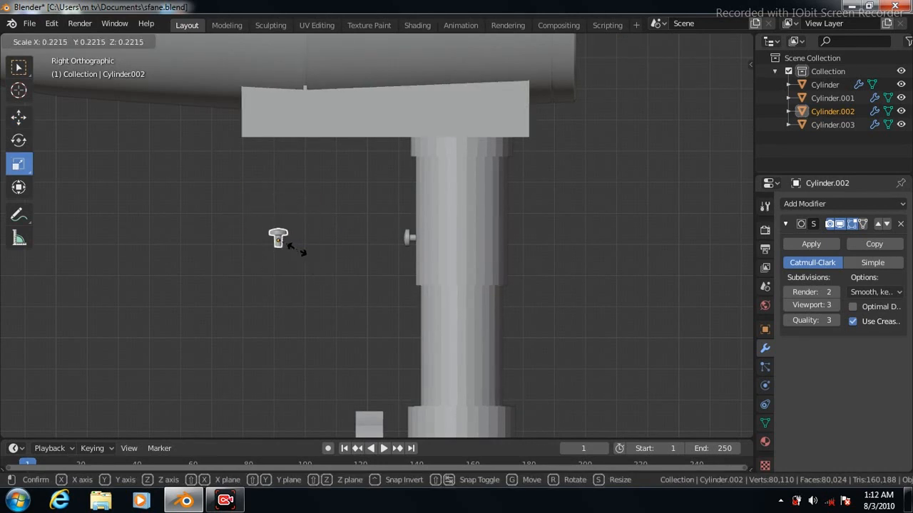
{"action": "left_click", "coordinate": [296, 251]}
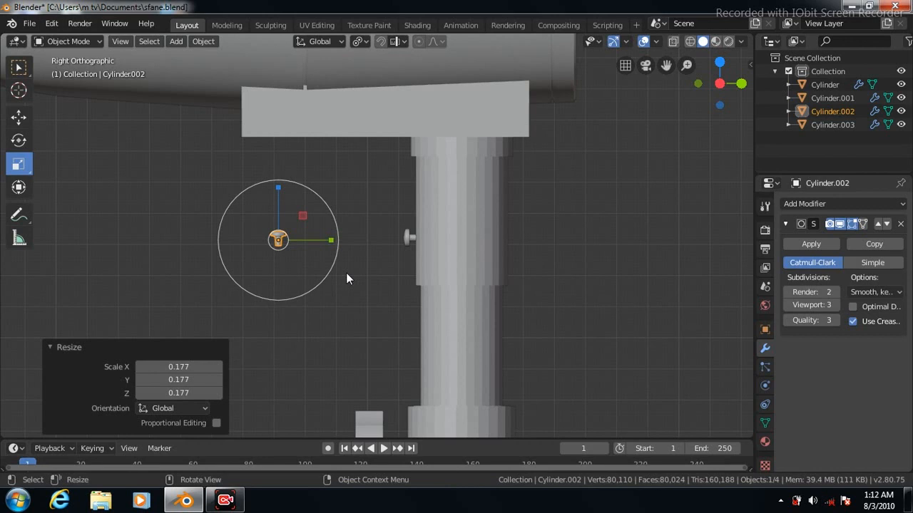
{"action": "key", "text": "s"}
{"action": "left_click", "coordinate": [352, 278]}
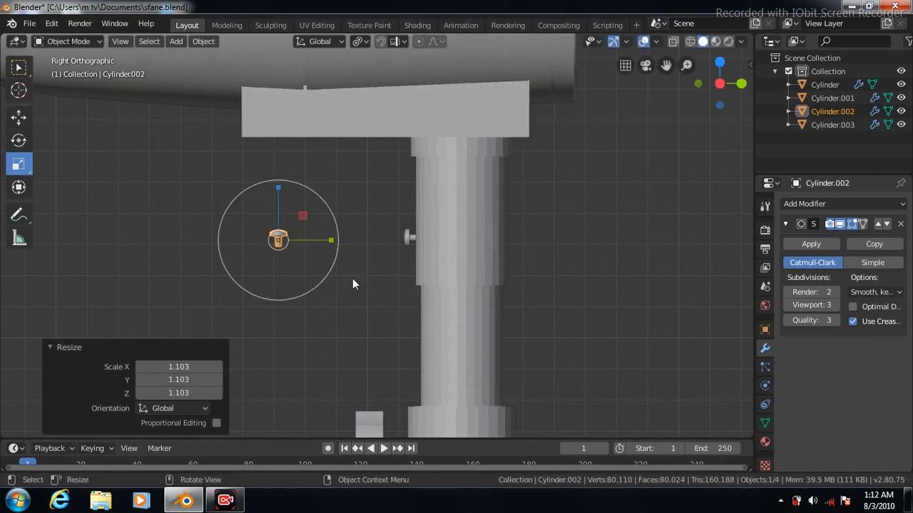
Step: Raise the small upright bolt along Z to just below the housing's centre axis
{"action": "left_click", "coordinate": [18, 119]}
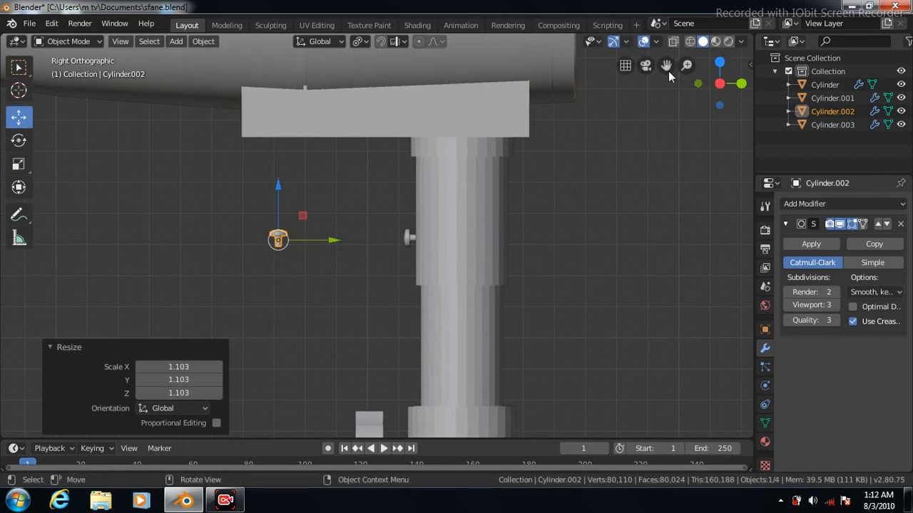
{"action": "left_click", "coordinate": [50, 348]}
{"action": "left_click_drag", "start_coordinate": [666, 64], "coordinate": [681, 261]}
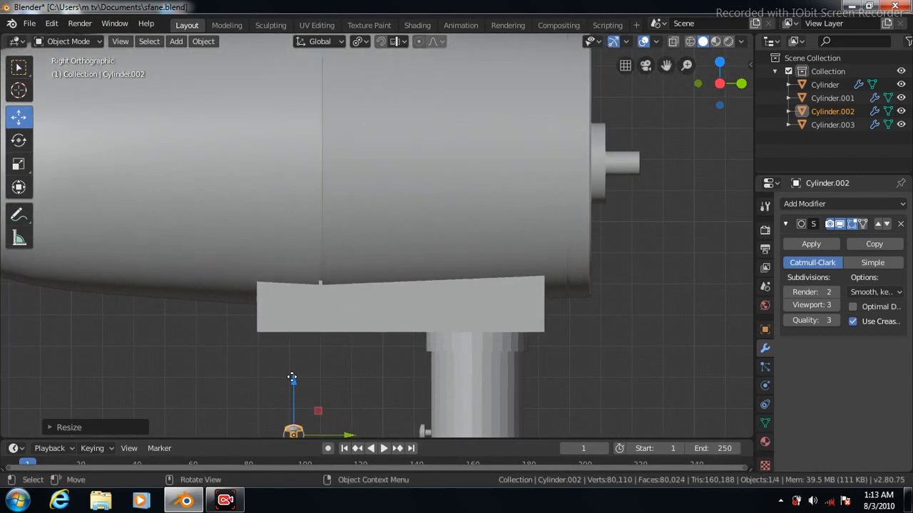
{"action": "left_click_drag", "start_coordinate": [297, 380], "coordinate": [293, 286]}
{"action": "left_click_drag", "start_coordinate": [293, 132], "coordinate": [293, 133]}
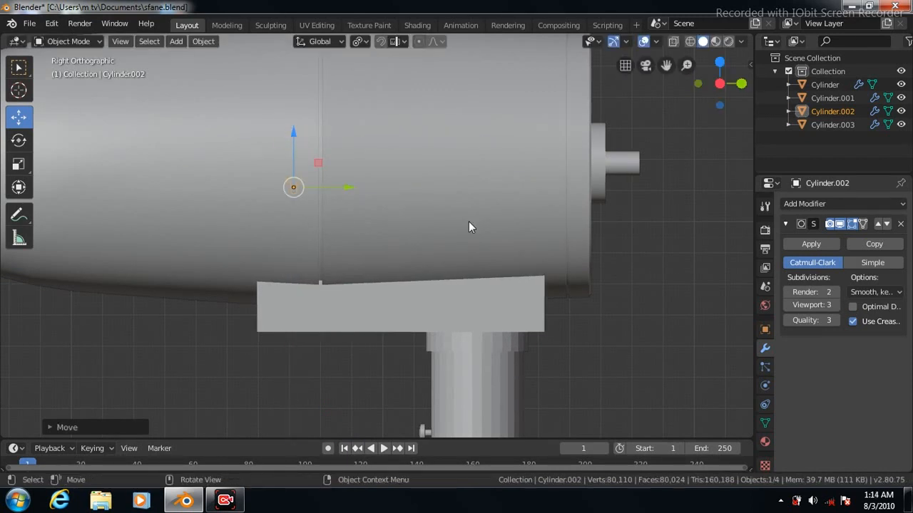
Step: In front view, move the bolt along X to just outside the housing and place a duplicate on the opposite side
{"action": "key", "text": "KP_1"}
{"action": "left_click_drag", "start_coordinate": [401, 191], "coordinate": [345, 191]}
{"action": "key", "text": "shift+d"}
{"action": "left_click", "coordinate": [551, 187]}
{"action": "left_click_drag", "start_coordinate": [204, 182], "coordinate": [239, 185]}
{"action": "left_click_drag", "start_coordinate": [666, 65], "coordinate": [667, 162]}
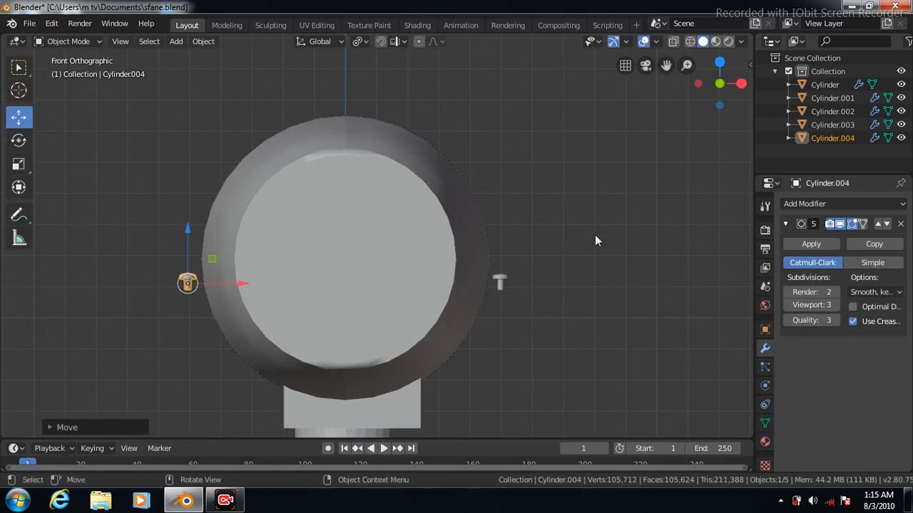
Step: Duplicate the bolt again and position the copy along Z and X at the top centre of the housing, with its shank embedded
{"action": "key", "text": "shift+d"}
{"action": "right_click", "coordinate": [484, 221]}
{"action": "key", "text": "g"}
{"action": "key", "text": "z"}
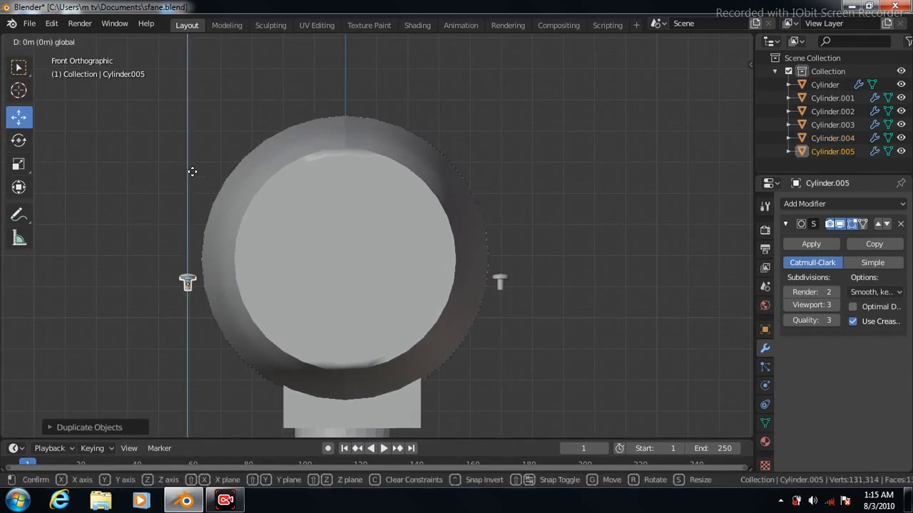
{"action": "left_click", "coordinate": [203, 46]}
{"action": "key", "text": "g"}
{"action": "key", "text": "x"}
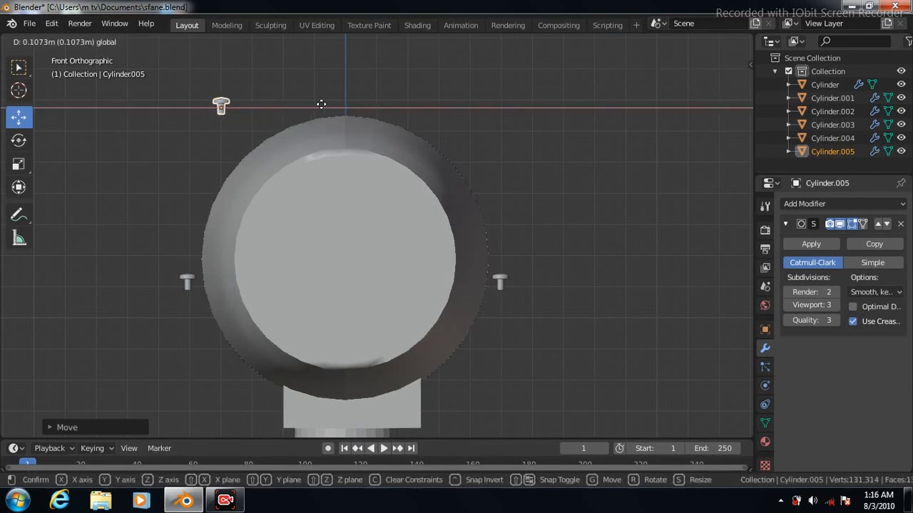
{"action": "left_click", "coordinate": [402, 105]}
{"action": "left_click_drag", "start_coordinate": [346, 64], "coordinate": [345, 69]}
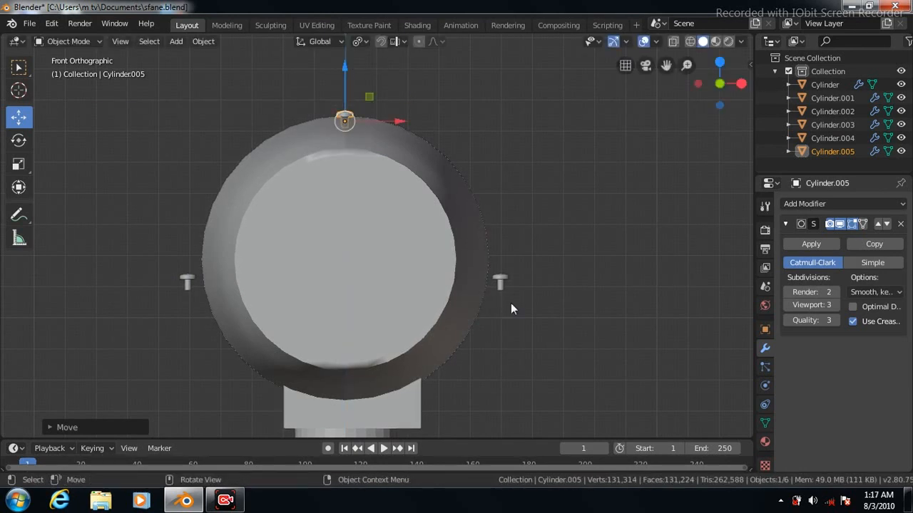
Step: Rotate the bolt on the positive X side of the housing 90° about the Y axis
{"action": "left_click", "coordinate": [501, 281]}
{"action": "left_click", "coordinate": [22, 143]}
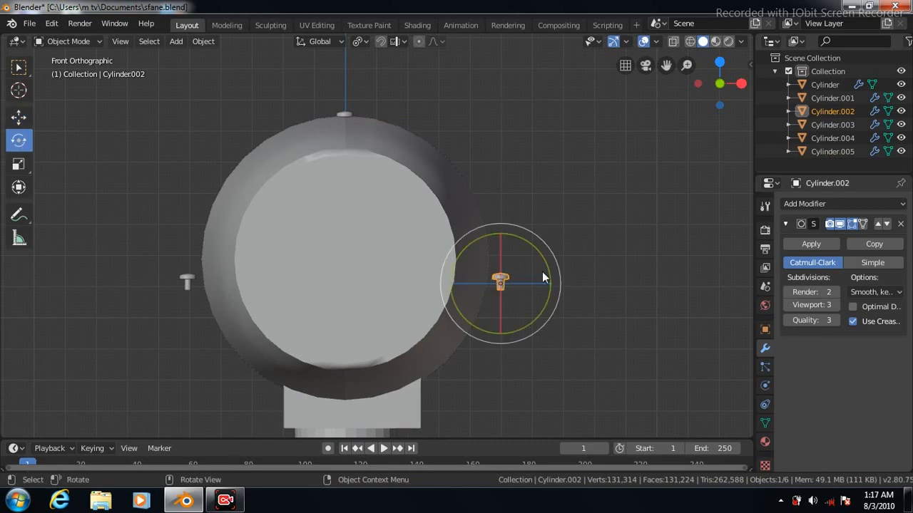
{"action": "left_click_drag", "start_coordinate": [543, 263], "coordinate": [550, 281]}
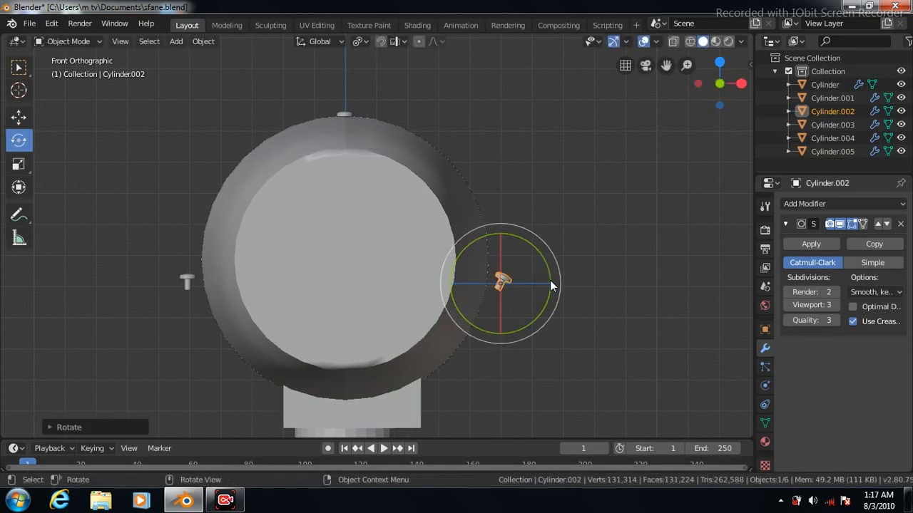
{"action": "left_click", "coordinate": [47, 428]}
{"action": "left_click", "coordinate": [175, 378]}
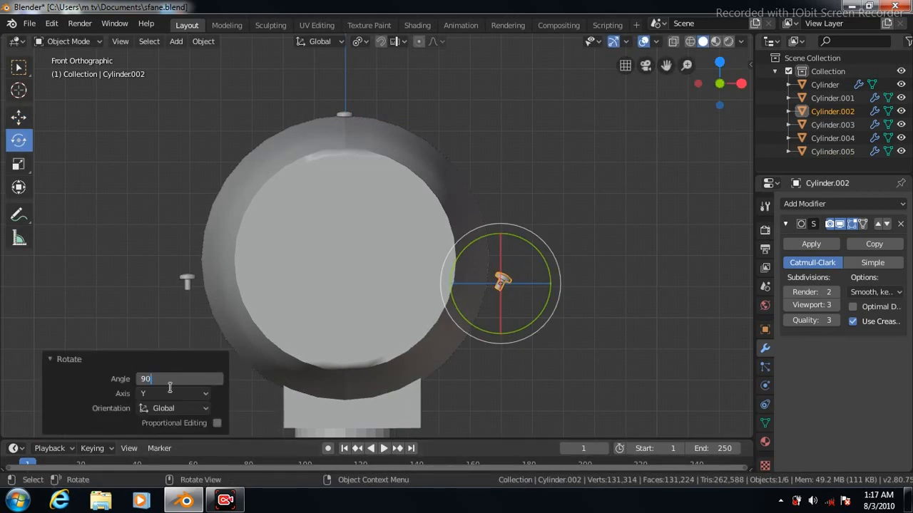
{"action": "key", "text": "Return"}
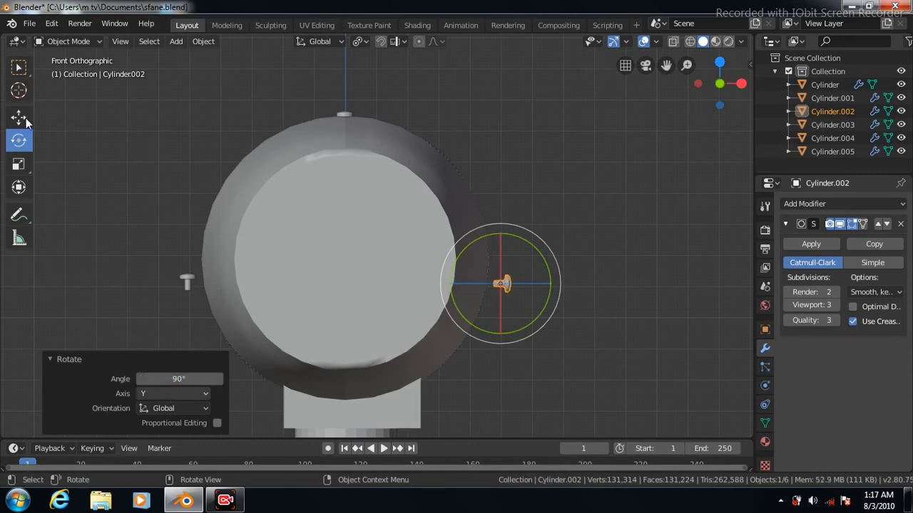
Step: Move the rotated bolt -0.0601 m along X into the housing and tilt it about 13° around Y to follow the surface
{"action": "left_click", "coordinate": [19, 117]}
{"action": "left_click_drag", "start_coordinate": [552, 285], "coordinate": [528, 271]}
{"action": "left_click", "coordinate": [18, 142]}
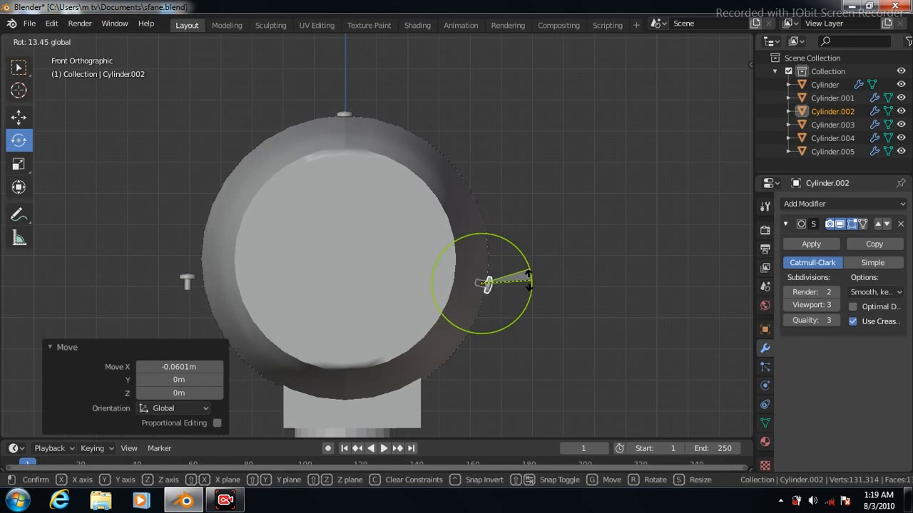
{"action": "left_click_drag", "start_coordinate": [530, 287], "coordinate": [537, 286]}
{"action": "left_click", "coordinate": [18, 117]}
Step: Rotate the bolt on the negative X side of the housing about -103° around the Y axis
{"action": "left_click", "coordinate": [187, 283]}
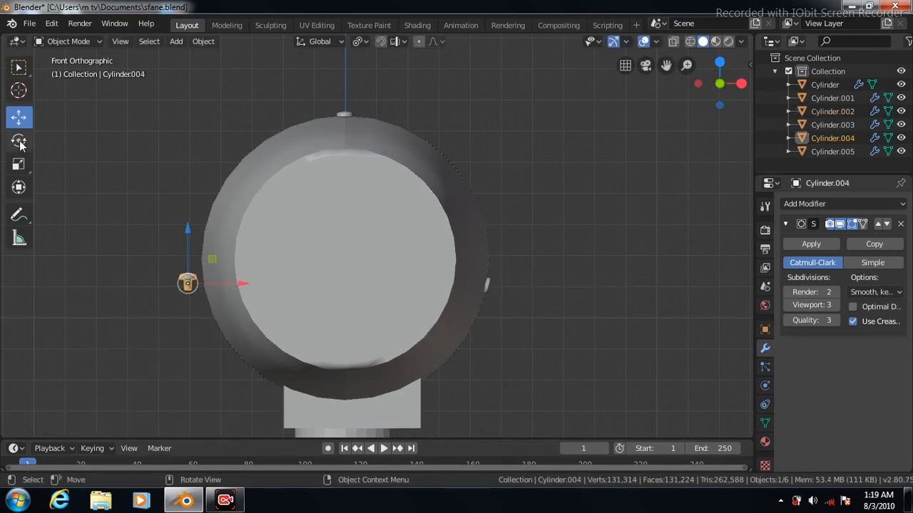
{"action": "left_click", "coordinate": [18, 140]}
{"action": "left_click_drag", "start_coordinate": [226, 252], "coordinate": [157, 268]}
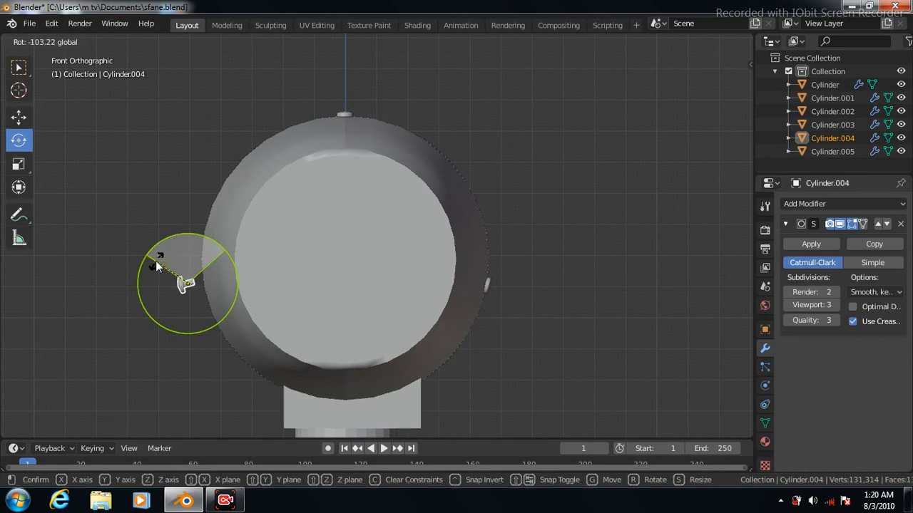
{"action": "left_click", "coordinate": [156, 265]}
Step: Move this bolt 0.0708 m along X into the housing and remove its Subdivision modifier
{"action": "left_click", "coordinate": [18, 116]}
{"action": "left_click_drag", "start_coordinate": [241, 283], "coordinate": [262, 281]}
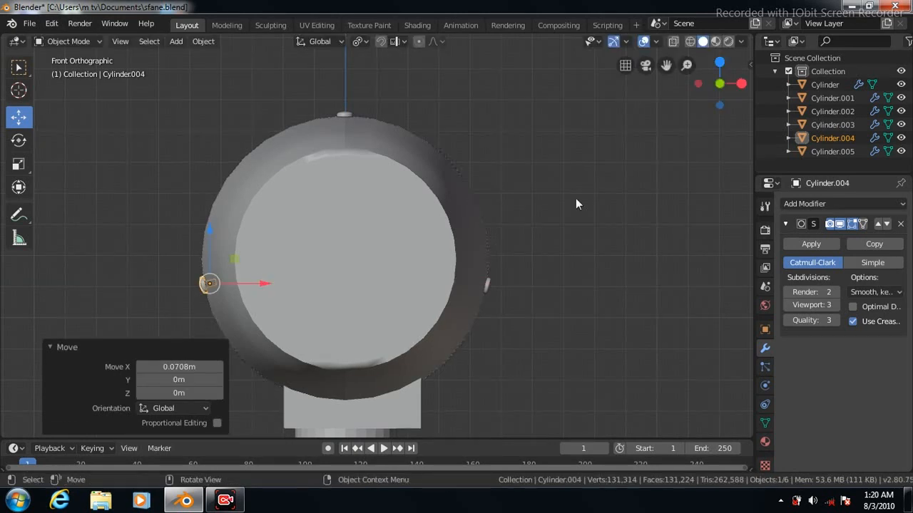
{"action": "left_click", "coordinate": [900, 224]}
{"action": "left_click", "coordinate": [487, 285]}
{"action": "left_click", "coordinate": [900, 224]}
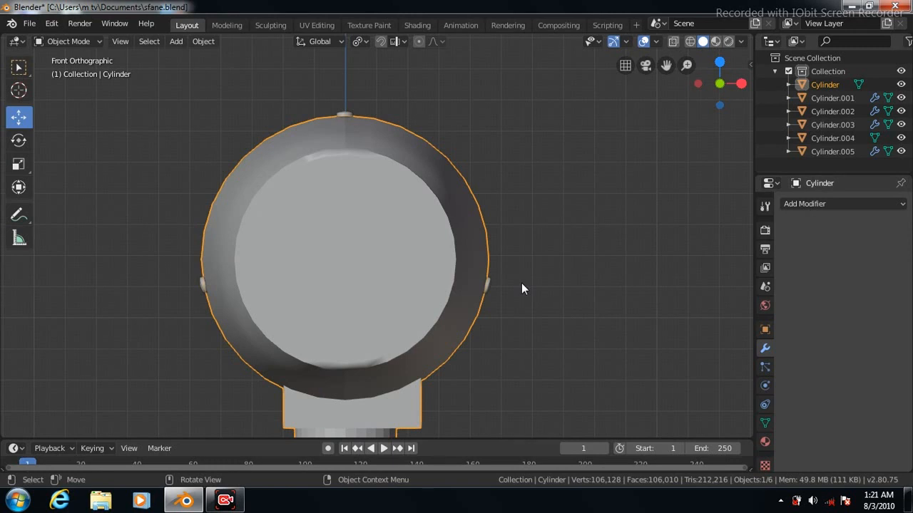
{"action": "key", "text": "ctrl+z"}
Step: Remove the Subdivision modifier from the positive X side bolt and from the bolt on top of the housing
{"action": "left_click", "coordinate": [487, 283]}
{"action": "left_click", "coordinate": [343, 114]}
{"action": "left_click", "coordinate": [344, 119]}
{"action": "left_click", "coordinate": [900, 224]}
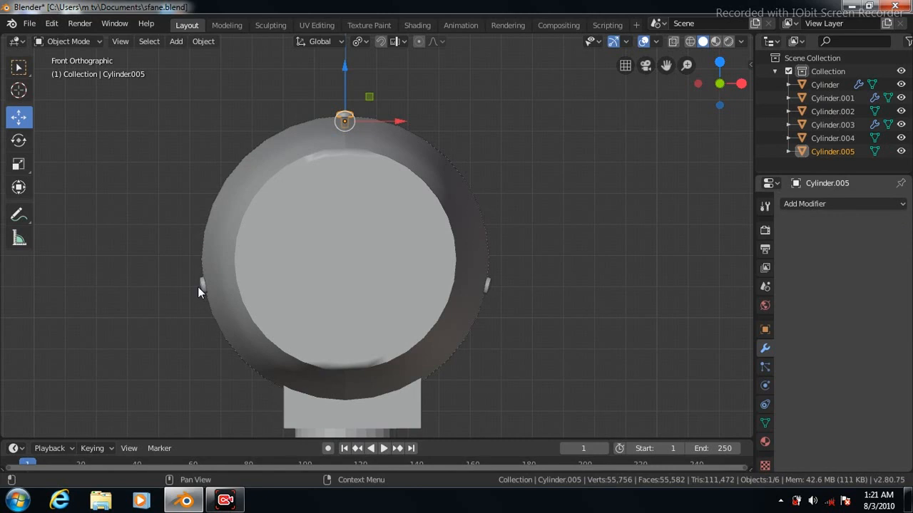
Step: Select only the three housing bolts and, in right view, shift them slightly along Y toward the housing seam
{"action": "left_click", "coordinate": [201, 284], "text": "shift"}
{"action": "left_click", "coordinate": [487, 285], "text": "shift"}
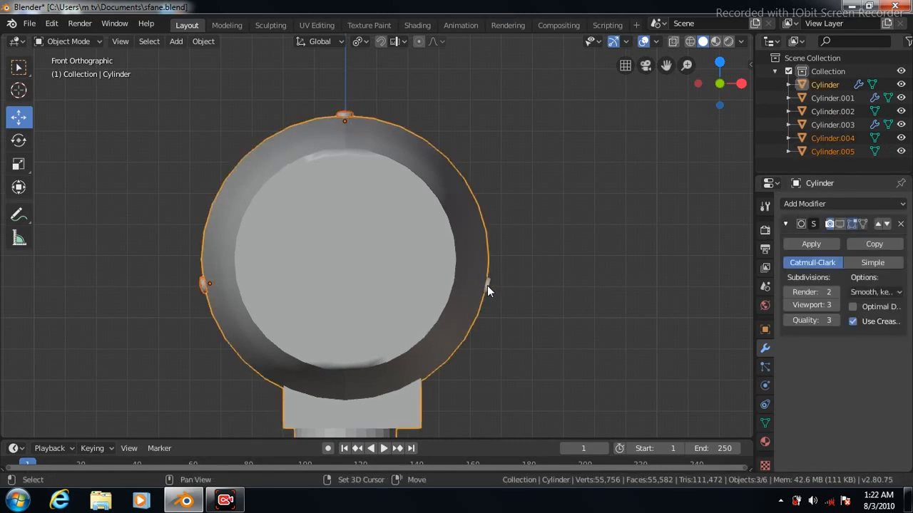
{"action": "left_click", "coordinate": [487, 285], "text": "shift"}
{"action": "left_click", "coordinate": [467, 229], "text": "shift"}
{"action": "left_click", "coordinate": [466, 229], "text": "shift"}
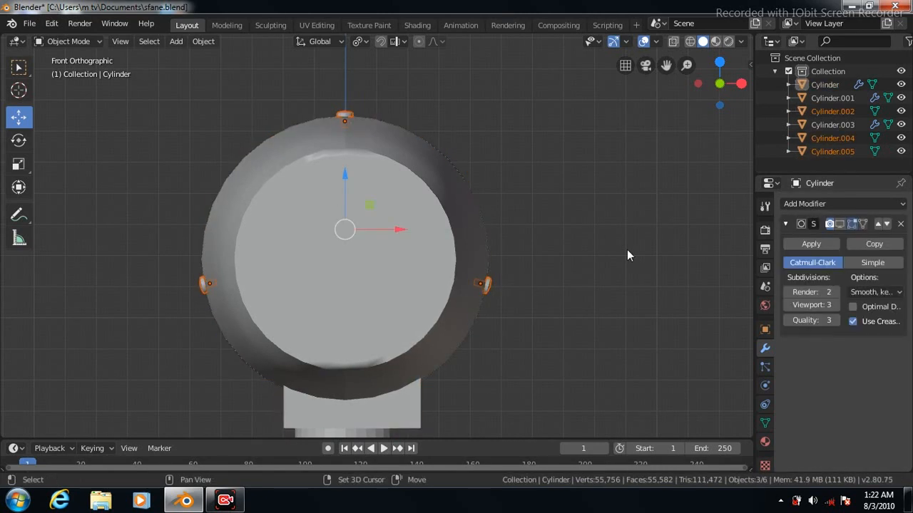
{"action": "left_click", "coordinate": [344, 114], "text": "shift"}
{"action": "key", "text": "KP_3"}
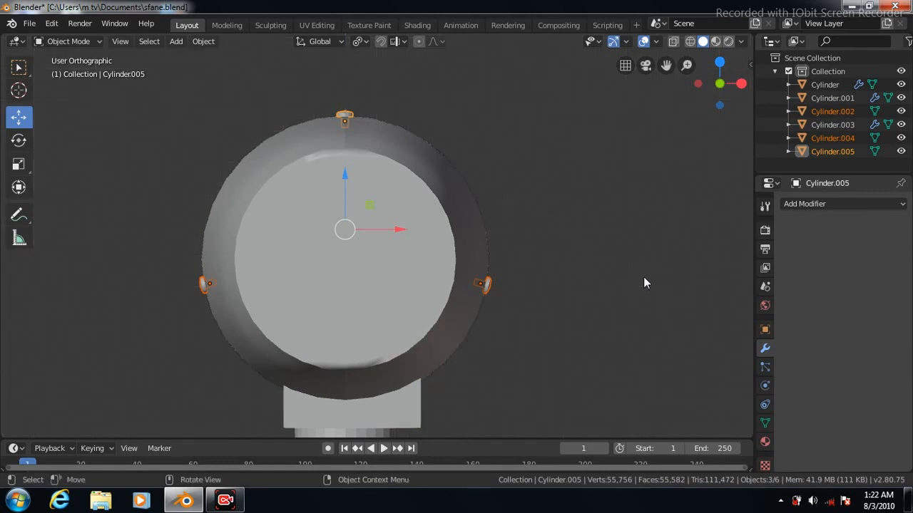
{"action": "left_click_drag", "start_coordinate": [346, 230], "coordinate": [357, 235]}
{"action": "left_click_drag", "start_coordinate": [304, 175], "coordinate": [303, 176]}
Step: Join the three bolts to the fan housing object
{"action": "key", "text": "ctrl+z"}
{"action": "key", "text": "ctrl+z"}
{"action": "key", "text": "ctrl+z"}
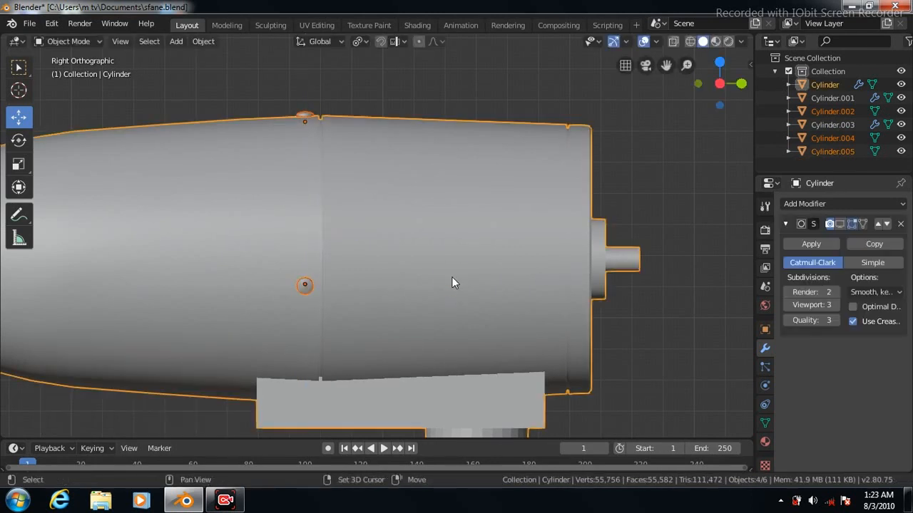
{"action": "key", "text": "ctrl+z"}
Step: Remove the Subdivision modifier from the small bolt on the pole and join the bolt to the fan stand
{"action": "left_click_drag", "start_coordinate": [666, 65], "coordinate": [420, 390]}
{"action": "left_click", "coordinate": [422, 392]}
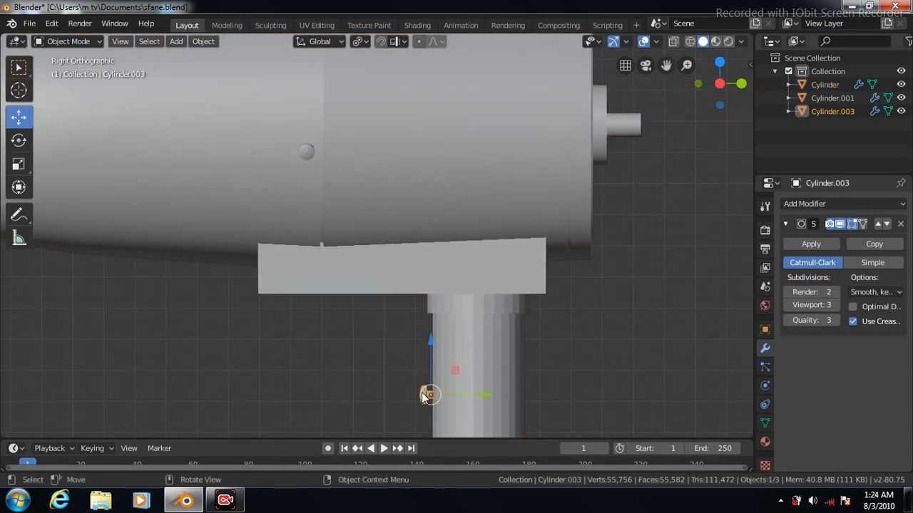
{"action": "left_click", "coordinate": [900, 224]}
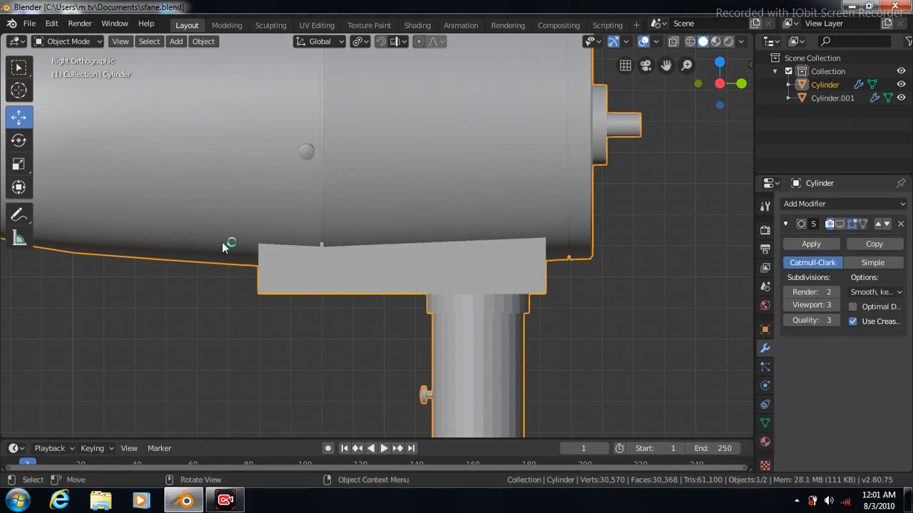
Step: Raise the remaining bolt at the world origin 4.21 m along Z and remove its Subdivision modifier
{"action": "scroll", "coordinate": [328, 335], "scroll_direction": "down", "scroll_amount": 8}
{"action": "scroll", "coordinate": [328, 336], "scroll_direction": "down", "scroll_amount": 4}
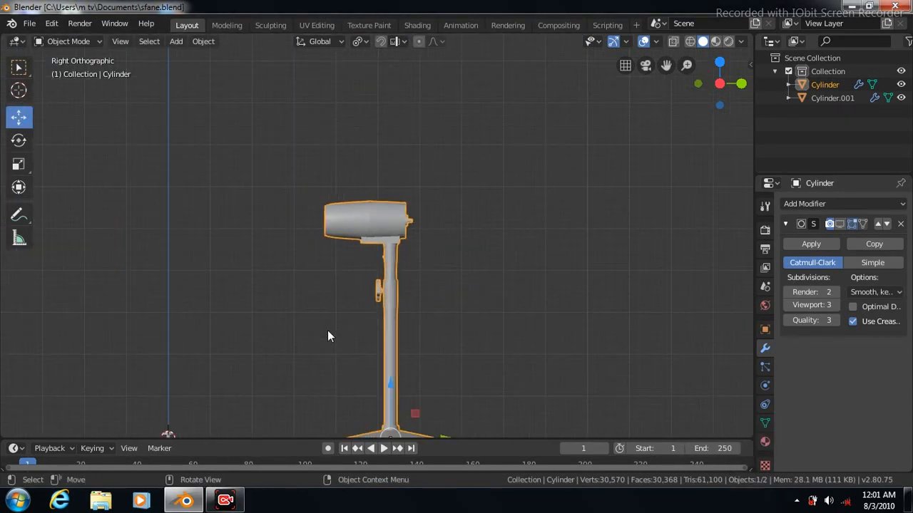
{"action": "left_click_drag", "start_coordinate": [666, 65], "coordinate": [815, 1]}
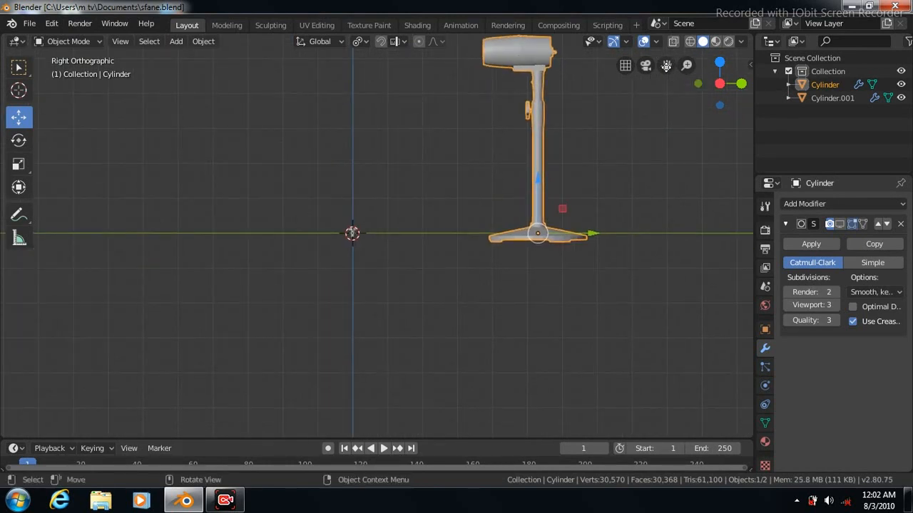
{"action": "left_click", "coordinate": [353, 235]}
{"action": "left_click_drag", "start_coordinate": [352, 178], "coordinate": [351, 76]}
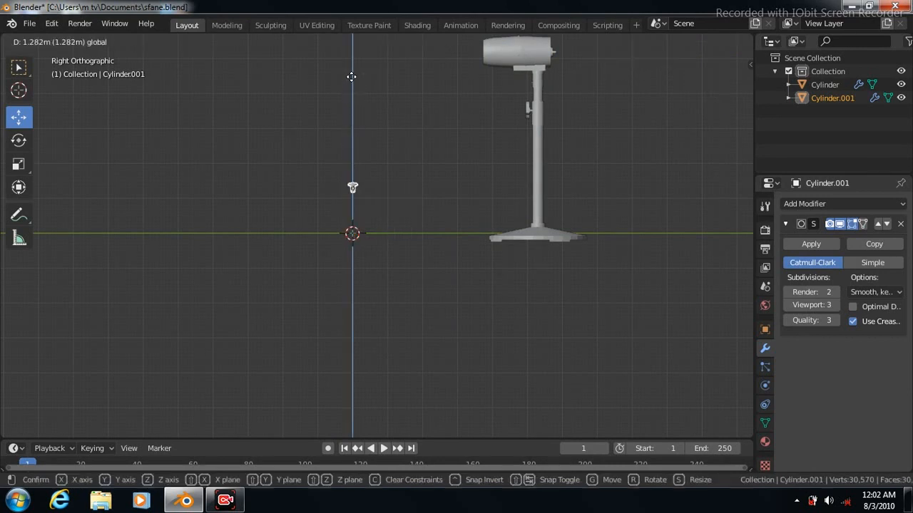
{"action": "left_click_drag", "start_coordinate": [351, 431], "coordinate": [351, 422]}
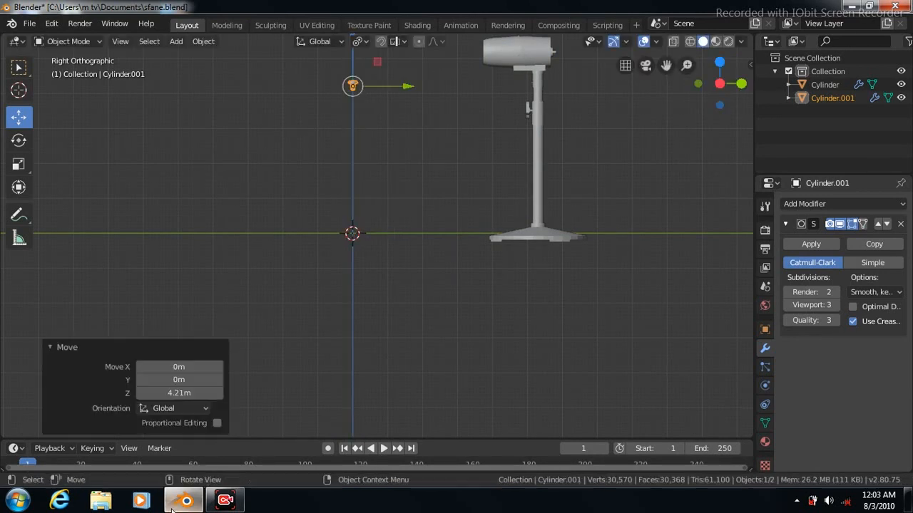
{"action": "left_click", "coordinate": [175, 41]}
{"action": "left_click", "coordinate": [900, 225]}
{"action": "left_click", "coordinate": [900, 225]}
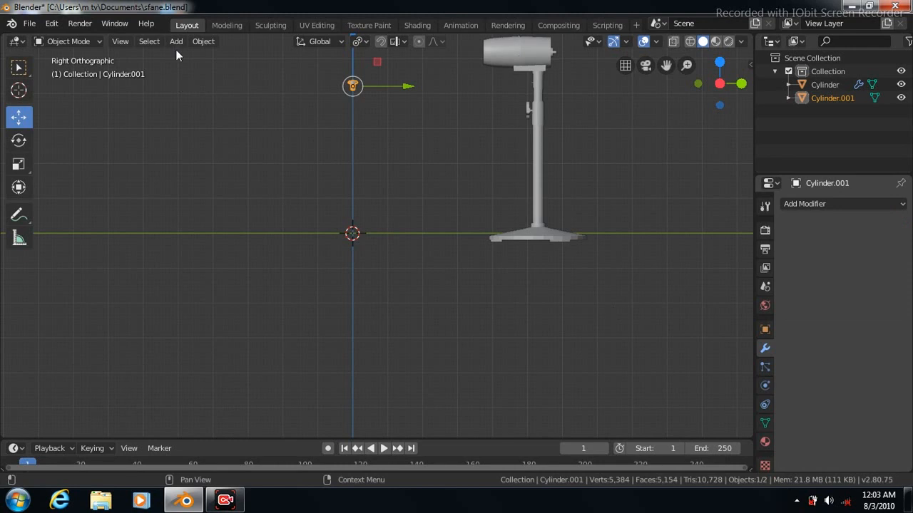
Step: Add a cylinder mesh with 10 vertices at the origin
{"action": "left_click", "coordinate": [175, 41]}
{"action": "mouse_move", "coordinate": [267, 59]}
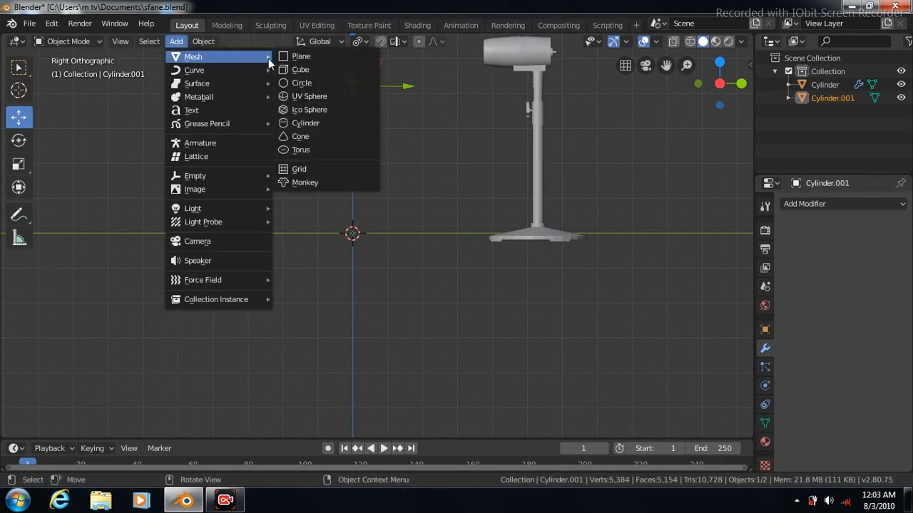
{"action": "left_click", "coordinate": [298, 124]}
{"action": "left_click", "coordinate": [181, 267]}
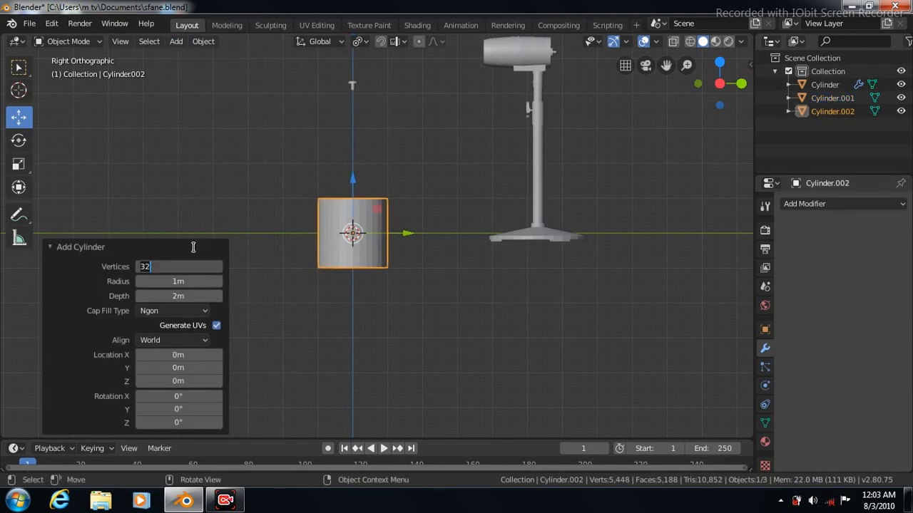
{"action": "type", "text": "10"}
{"action": "key", "text": "Return"}
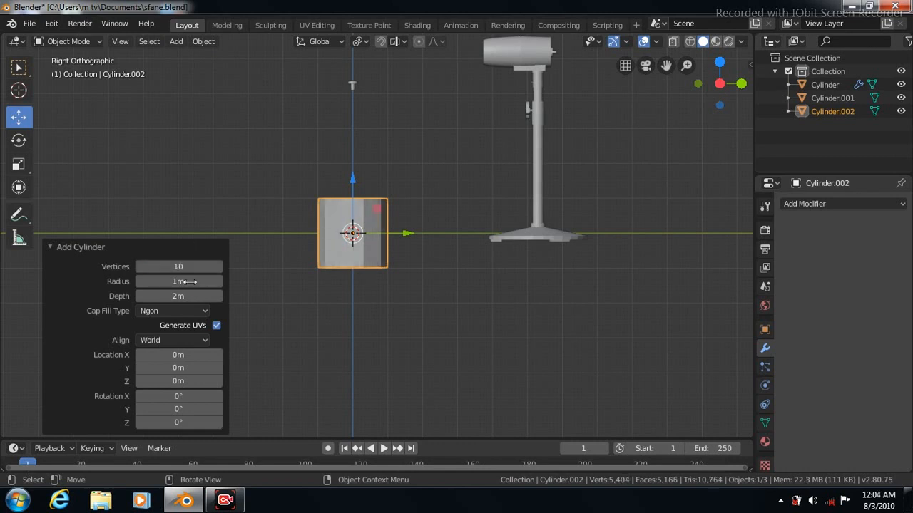
{"action": "left_click", "coordinate": [50, 247]}
Step: Scale the new cylinder down along Z into a thin flat disc, adjusting its thickness slightly
{"action": "left_click", "coordinate": [19, 165]}
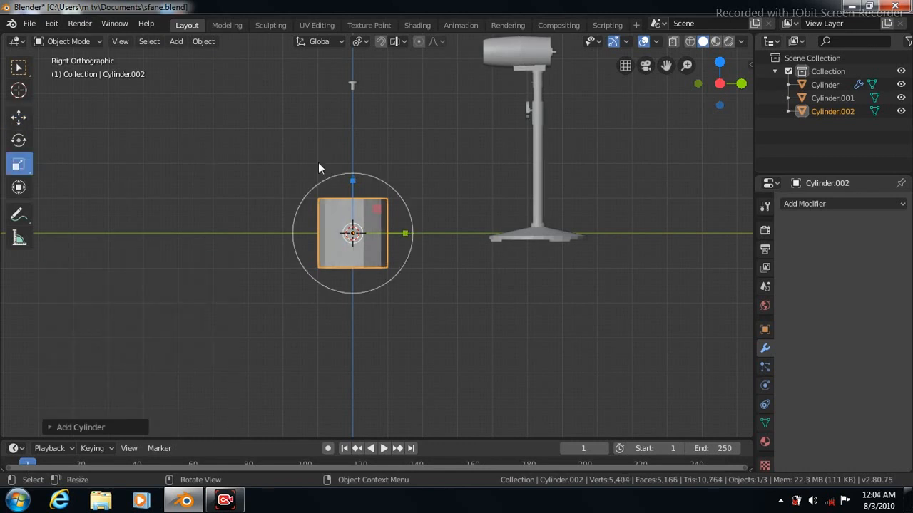
{"action": "left_click_drag", "start_coordinate": [352, 181], "coordinate": [354, 231]}
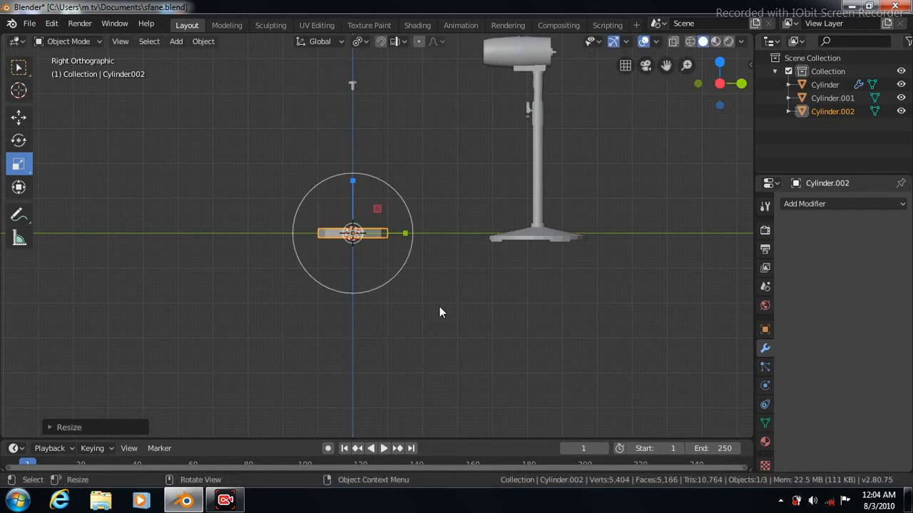
{"action": "scroll", "coordinate": [439, 307], "scroll_direction": "up", "scroll_amount": 7}
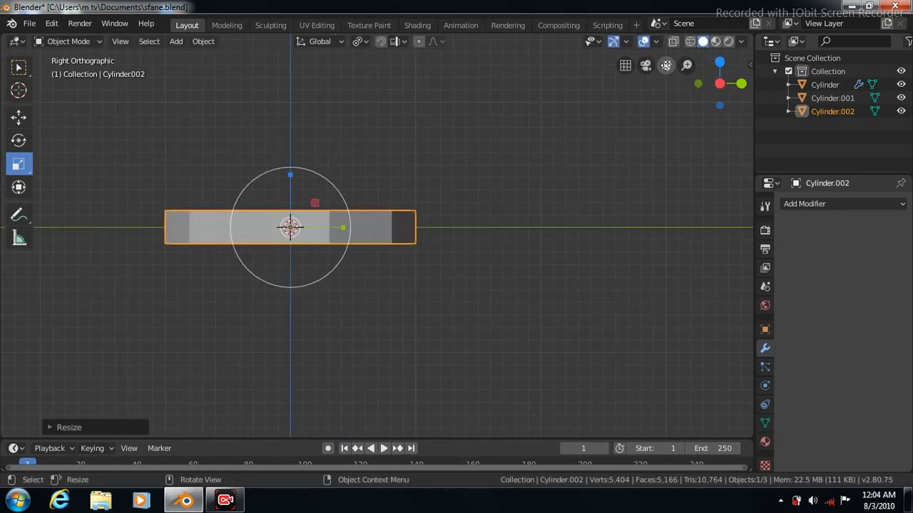
{"action": "left_click_drag", "start_coordinate": [666, 65], "coordinate": [781, 61]}
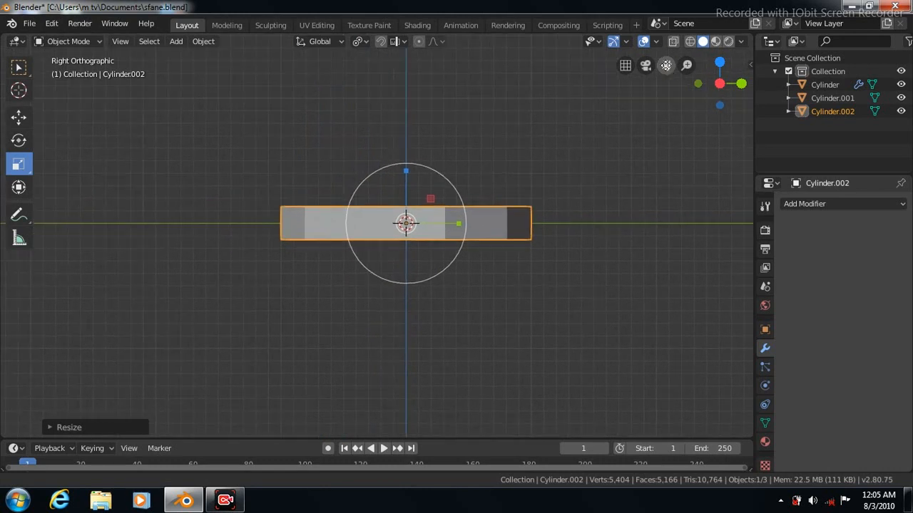
{"action": "left_click_drag", "start_coordinate": [405, 171], "coordinate": [406, 166]}
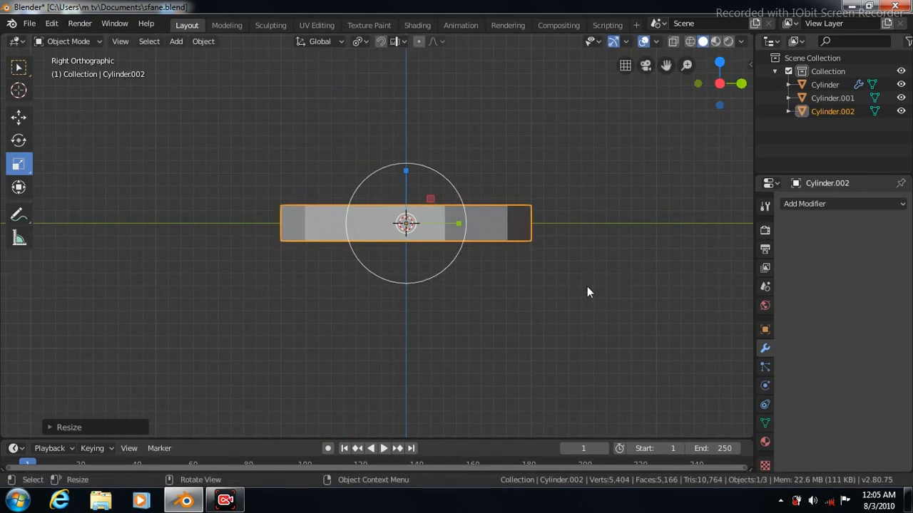
Step: In top view, move the small bolt along Y from the disc's centre to just beyond its positive Y edge
{"action": "key", "text": "Tab"}
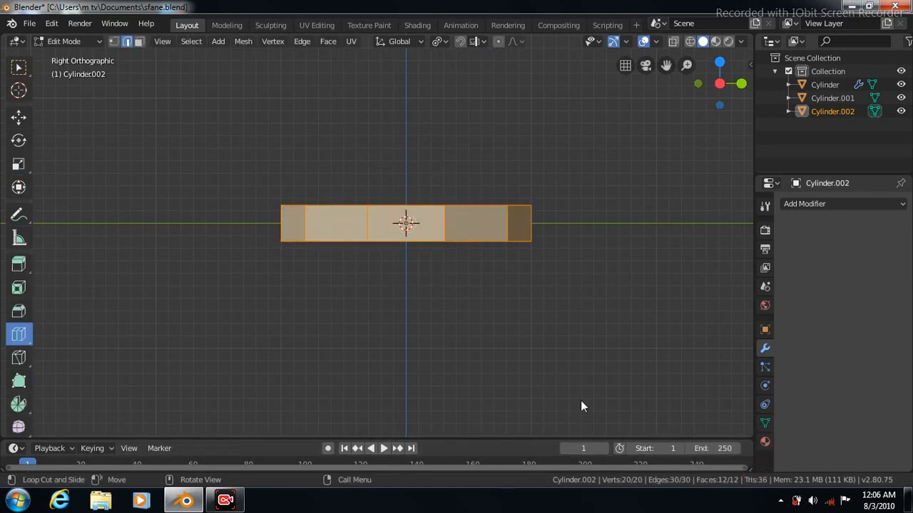
{"action": "key", "text": "KP_7"}
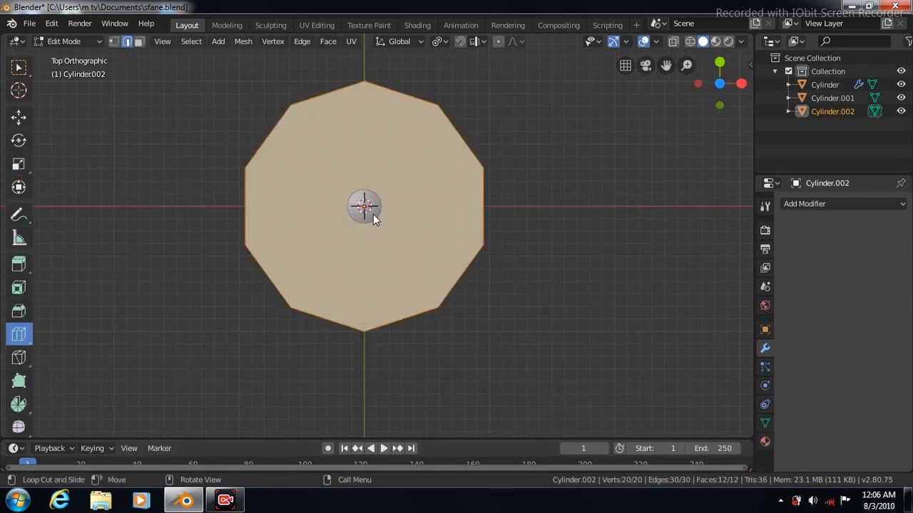
{"action": "key", "text": "Tab"}
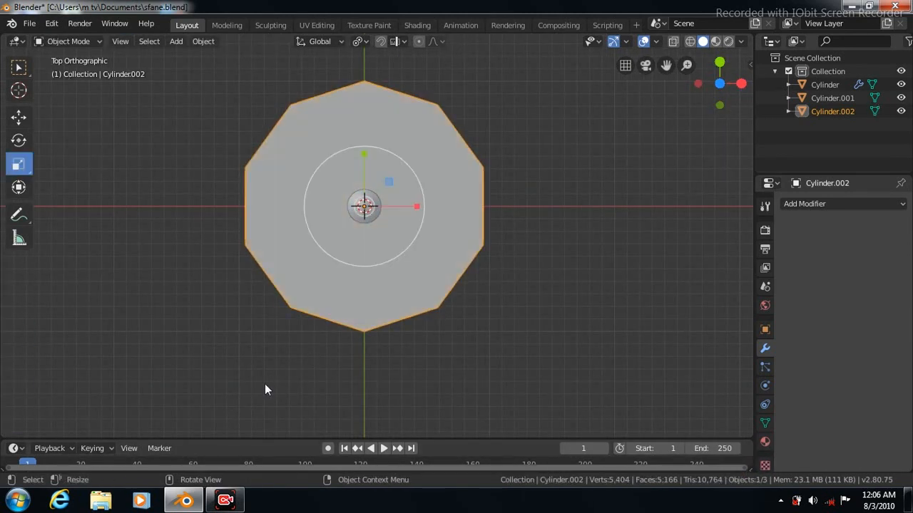
{"action": "left_click", "coordinate": [20, 69]}
{"action": "left_click", "coordinate": [361, 206]}
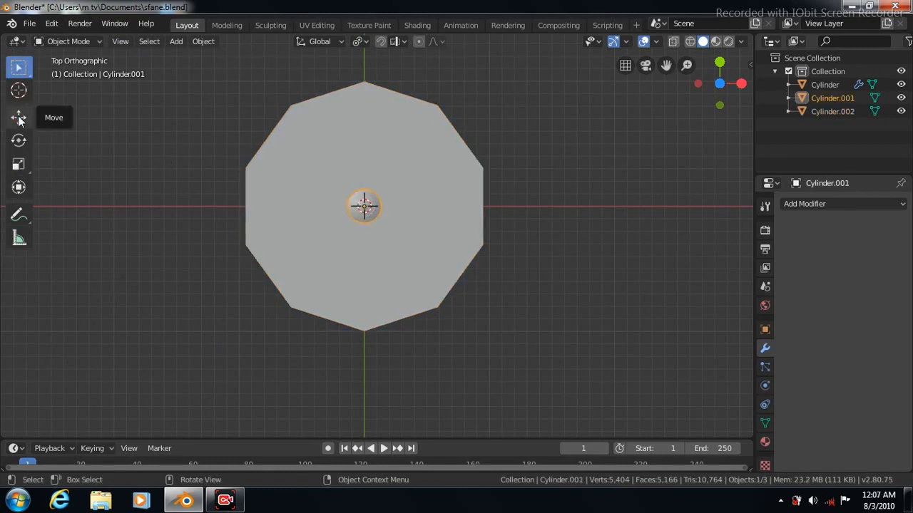
{"action": "left_click", "coordinate": [18, 116]}
{"action": "left_click_drag", "start_coordinate": [363, 152], "coordinate": [360, 407]}
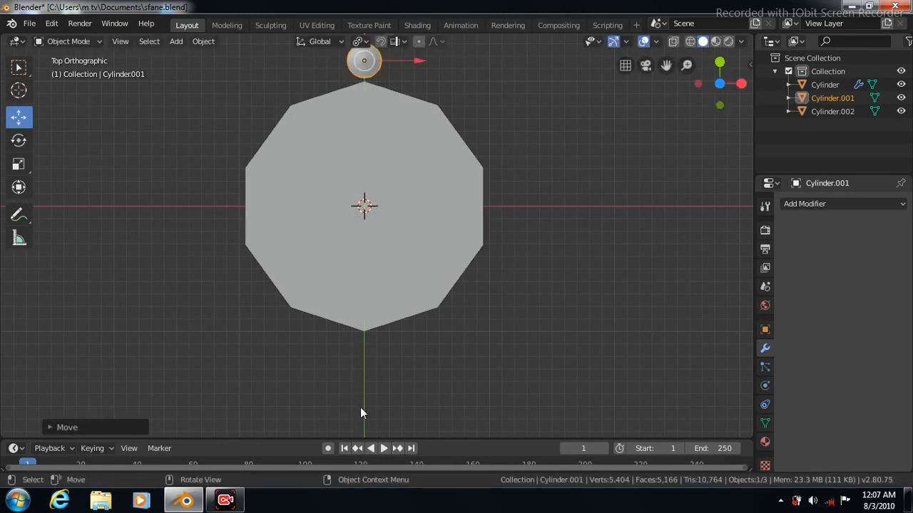
Step: Inset the disc's top face deeply, leaving a small ten-sided face around the centre
{"action": "left_click", "coordinate": [379, 244]}
{"action": "key", "text": "Tab"}
{"action": "left_click", "coordinate": [139, 40]}
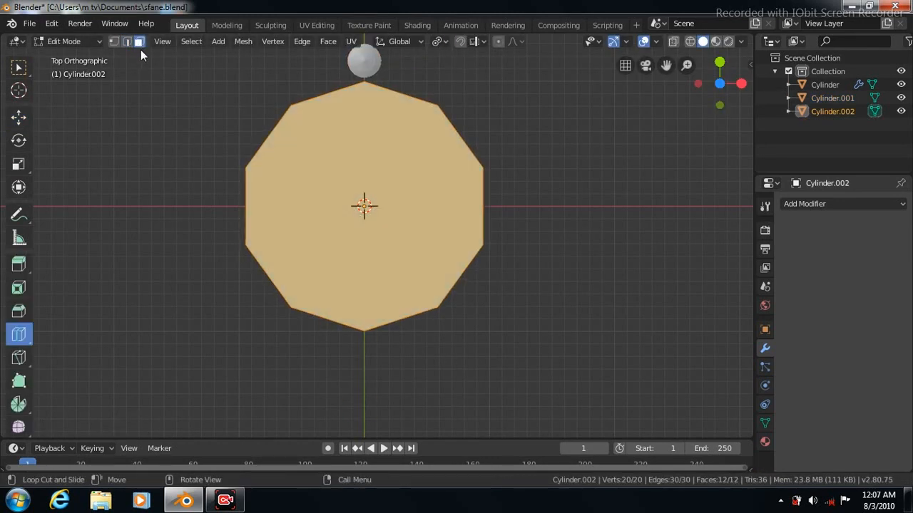
{"action": "key", "text": "w"}
{"action": "left_click", "coordinate": [352, 151]}
{"action": "left_click", "coordinate": [327, 41]}
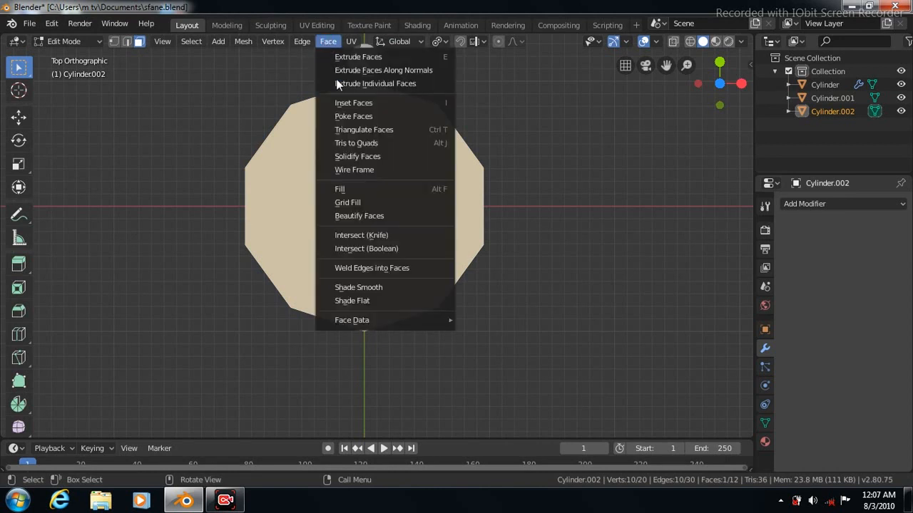
{"action": "left_click", "coordinate": [348, 103]}
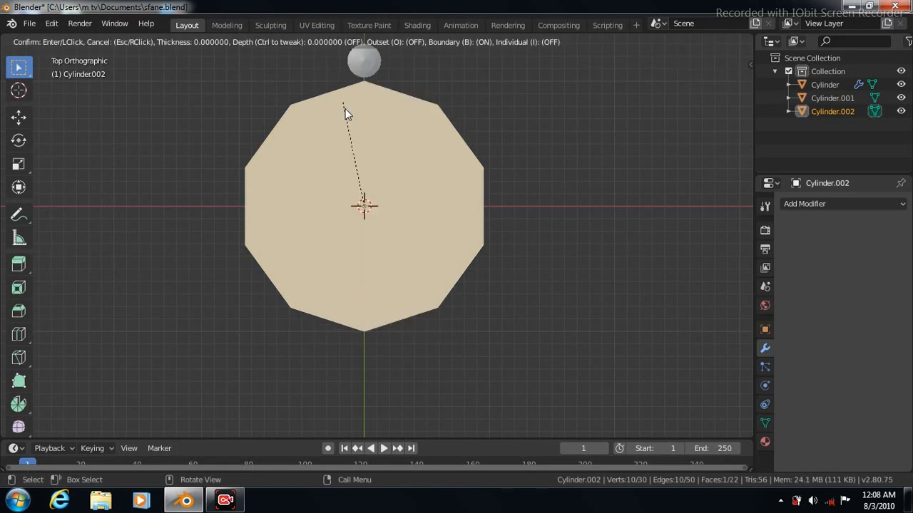
{"action": "left_click", "coordinate": [363, 179]}
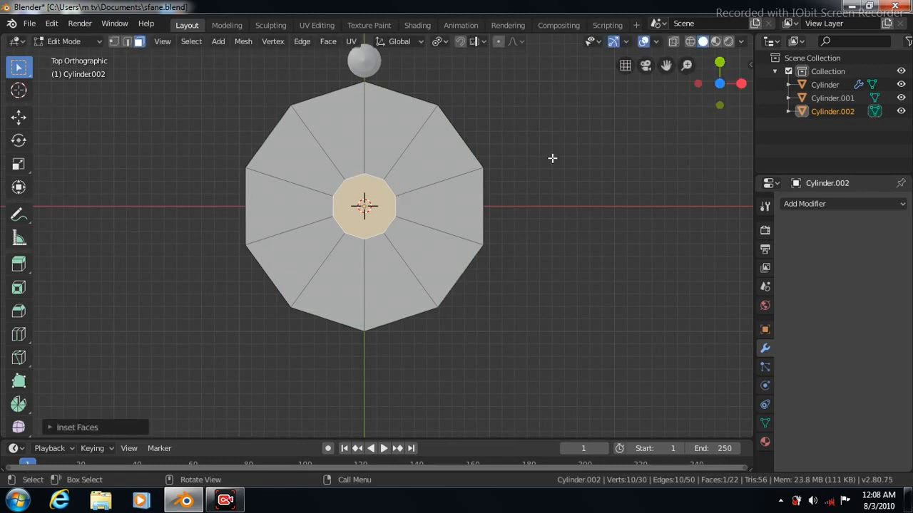
Step: Try to scale the two selected vertices of the disc's inner ring along X, and undo the change
{"action": "left_click", "coordinate": [18, 334]}
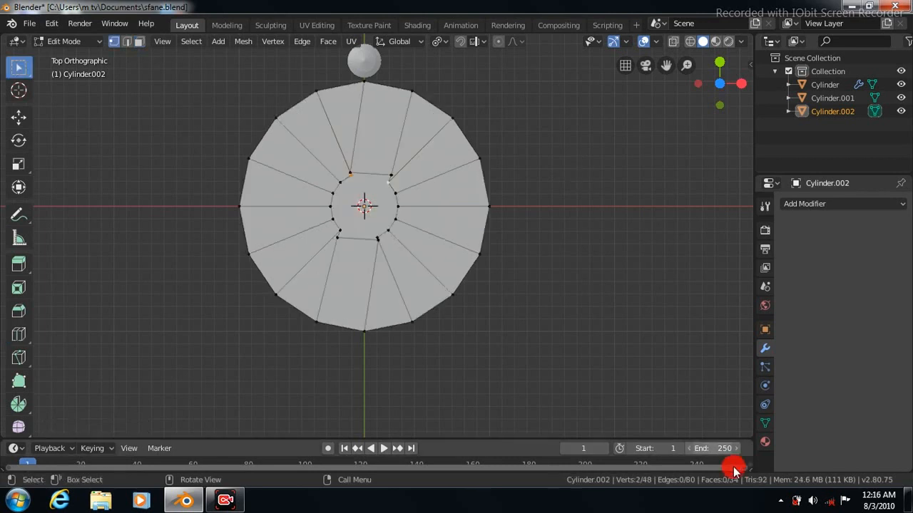
{"action": "left_click", "coordinate": [19, 163]}
{"action": "left_click_drag", "start_coordinate": [418, 179], "coordinate": [473, 175]}
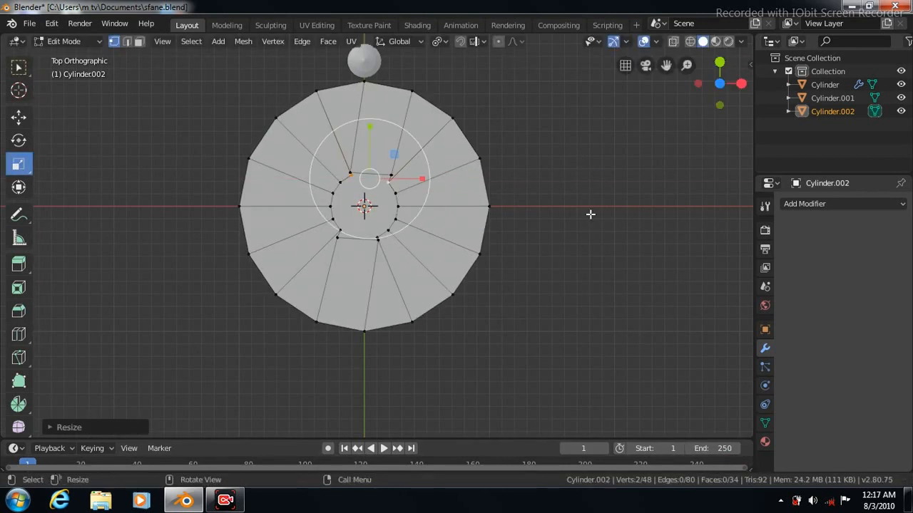
{"action": "key", "text": "ctrl+z"}
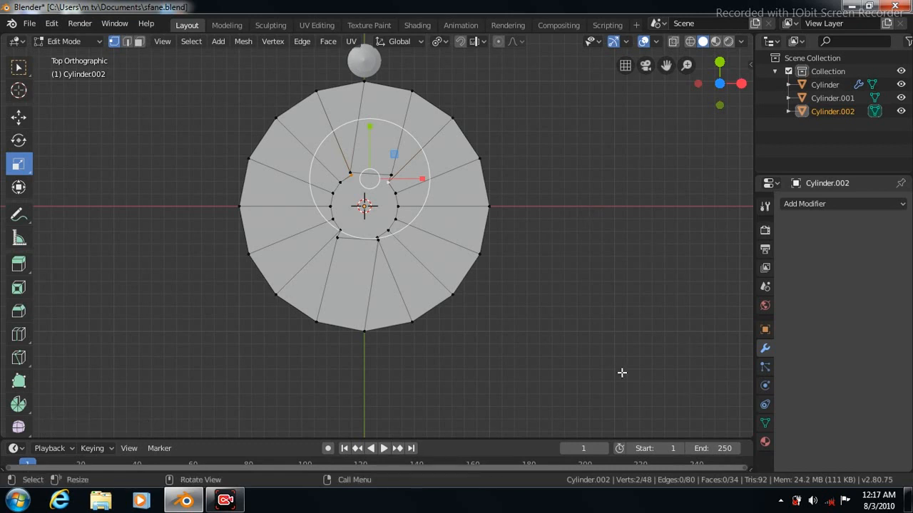
Step: Move the inner ring's vertices along X to shape the central face into a narrow slanted strip
{"action": "scroll", "coordinate": [622, 372], "scroll_direction": "up", "scroll_amount": 5}
{"action": "left_click", "coordinate": [19, 116]}
{"action": "left_click", "coordinate": [378, 241]}
{"action": "left_click_drag", "start_coordinate": [430, 240], "coordinate": [436, 240]}
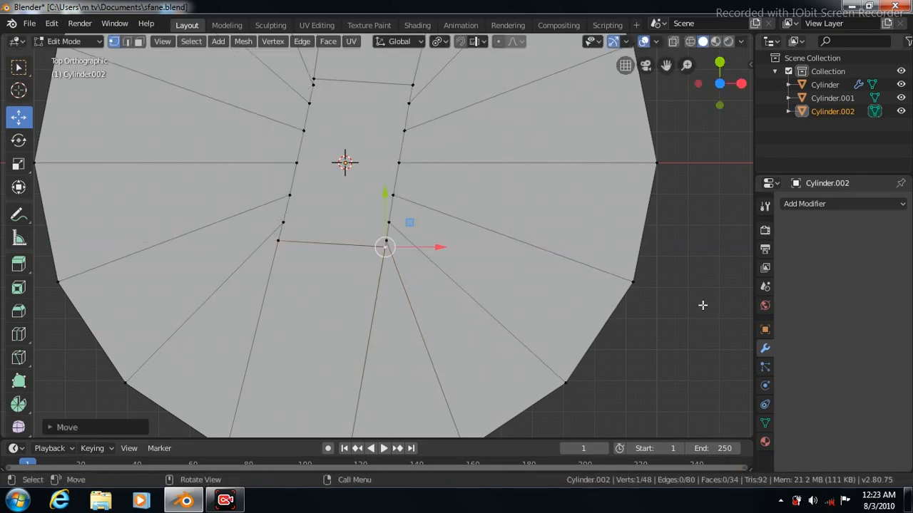
Step: Try to shift the two negative Y rim vertices in line with the slanted strip along X, and undo the moves
{"action": "scroll", "coordinate": [702, 305], "scroll_direction": "down", "scroll_amount": 3}
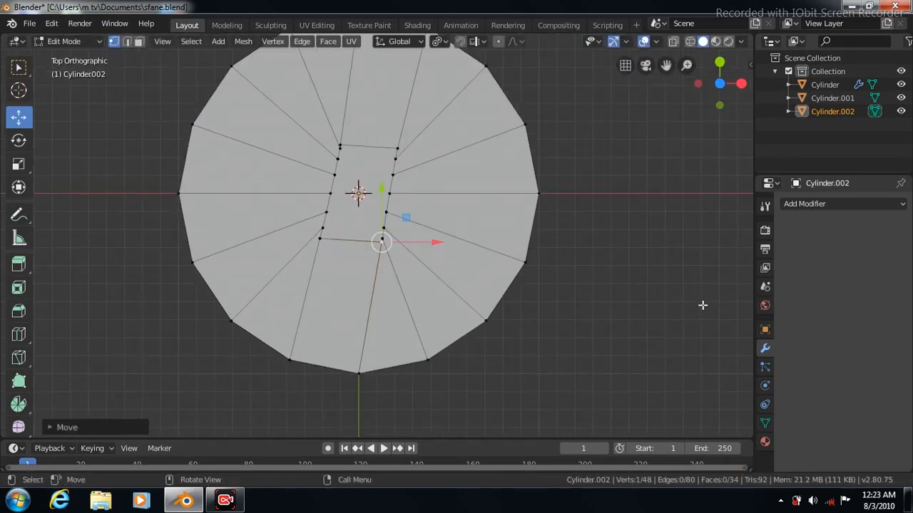
{"action": "left_click", "coordinate": [360, 372]}
{"action": "left_click_drag", "start_coordinate": [360, 371], "coordinate": [409, 373]}
{"action": "left_click", "coordinate": [290, 360]}
{"action": "left_click_drag", "start_coordinate": [343, 359], "coordinate": [348, 361]}
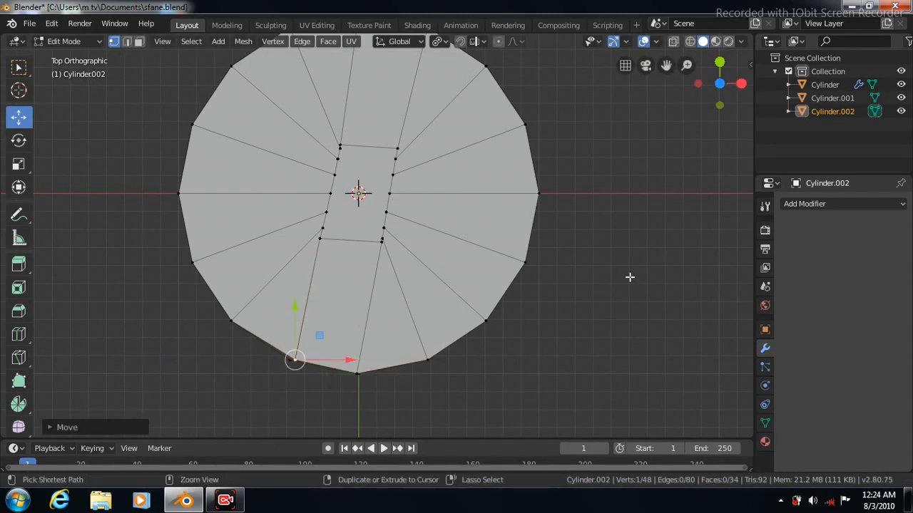
{"action": "key", "text": "ctrl+z"}
{"action": "key", "text": "ctrl+z"}
{"action": "key", "text": "ctrl+z"}
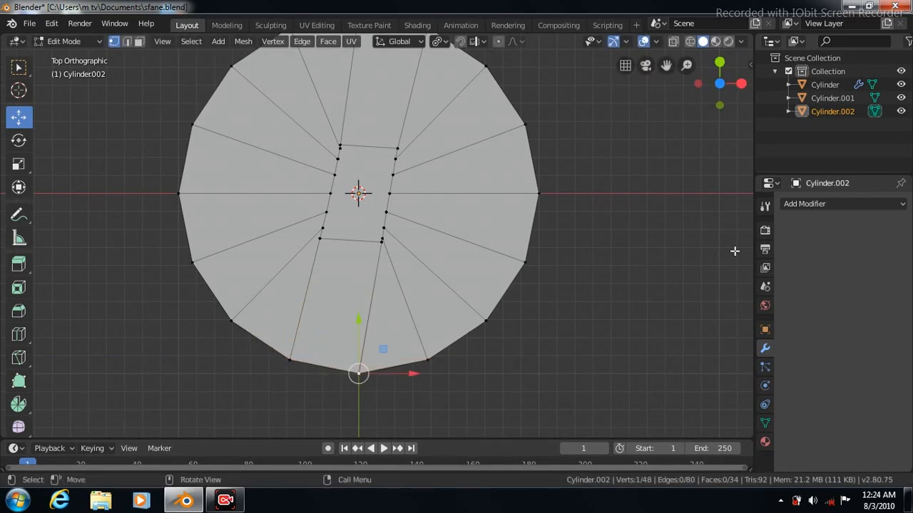
Step: With X-ray on, box-select the rim vertex pairs at the strip's ends and shift them along X to align with its sides
{"action": "left_click", "coordinate": [673, 44]}
{"action": "left_click", "coordinate": [21, 70]}
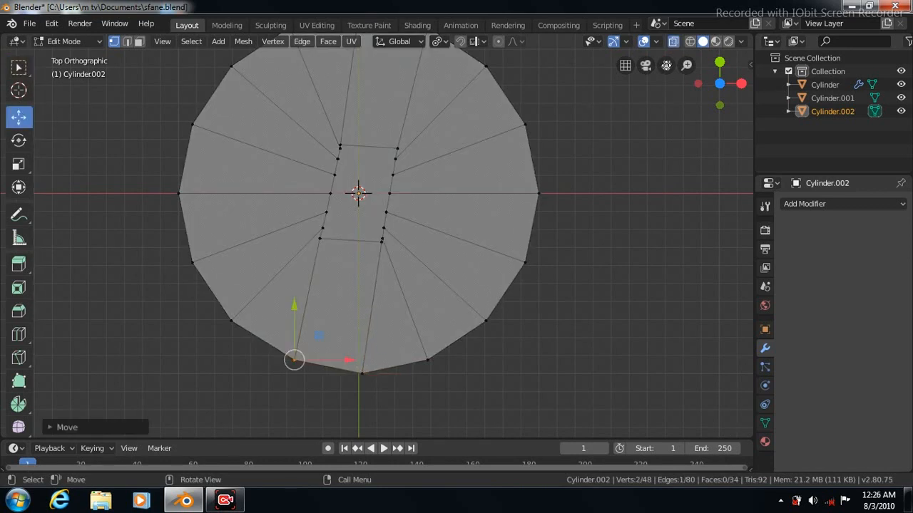
{"action": "left_click_drag", "start_coordinate": [666, 65], "coordinate": [666, 129]}
{"action": "left_click", "coordinate": [19, 67]}
{"action": "left_click_drag", "start_coordinate": [360, 74], "coordinate": [417, 77]}
{"action": "left_click", "coordinate": [19, 119]}
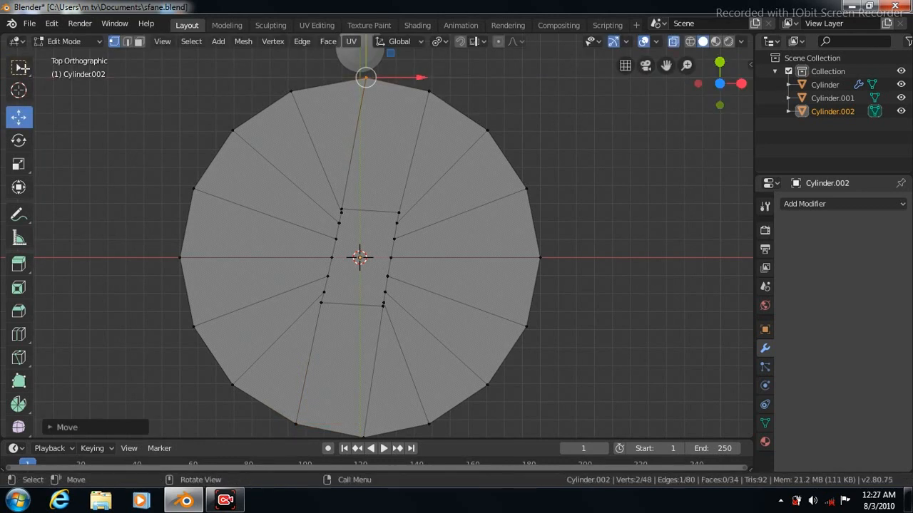
Step: Move the adjacent rim vertex pair at the positive Y end inward and slightly up along Y to straighten the strip's other side
{"action": "left_click", "coordinate": [18, 67]}
{"action": "left_click_drag", "start_coordinate": [444, 110], "coordinate": [475, 91]}
{"action": "left_click", "coordinate": [20, 117]}
{"action": "left_click_drag", "start_coordinate": [422, 60], "coordinate": [422, 55]}
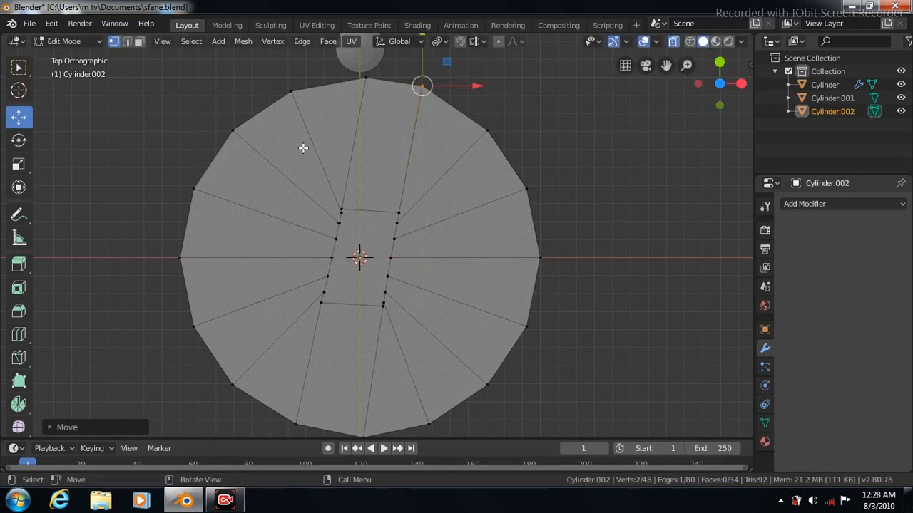
Step: Turn off X-ray, select the three top faces forming the slanted strip across the disc, and inset them
{"action": "left_click", "coordinate": [673, 42]}
{"action": "left_click", "coordinate": [19, 71]}
{"action": "key", "text": "3"}
{"action": "left_click", "coordinate": [378, 160]}
{"action": "left_click", "coordinate": [354, 279], "text": "shift"}
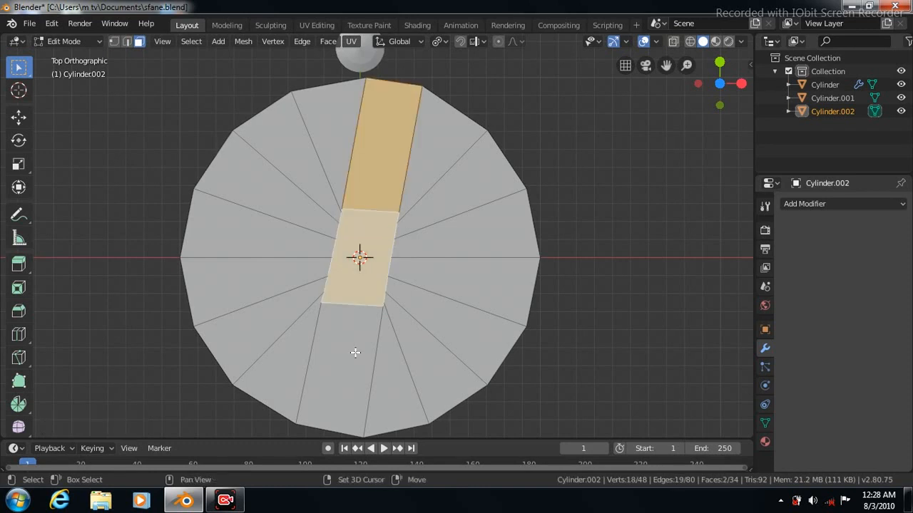
{"action": "left_click", "coordinate": [354, 352], "text": "shift"}
{"action": "left_click", "coordinate": [328, 40]}
{"action": "left_click", "coordinate": [348, 100]}
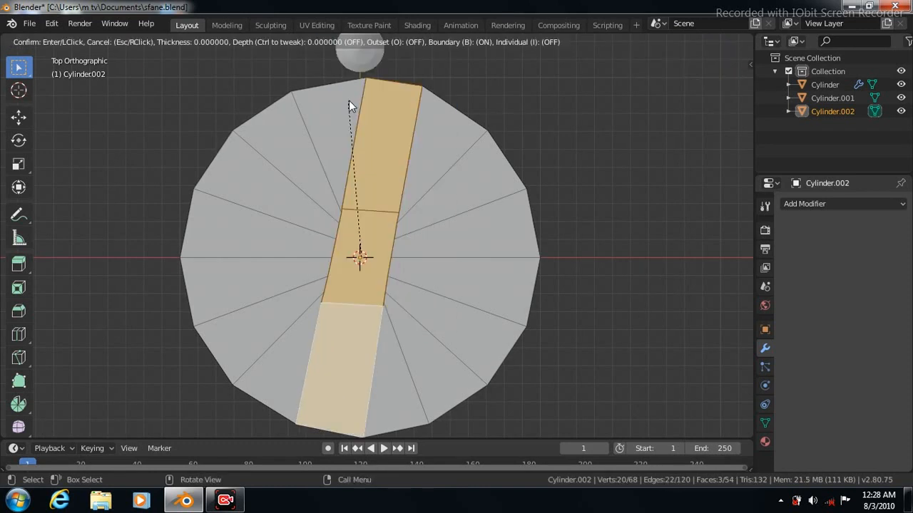
{"action": "left_click", "coordinate": [351, 108]}
Step: Inset the three selected strip faces a second time, leaving a narrow border around them
{"action": "left_click", "coordinate": [328, 40]}
{"action": "left_click", "coordinate": [351, 100]}
{"action": "left_click", "coordinate": [357, 109]}
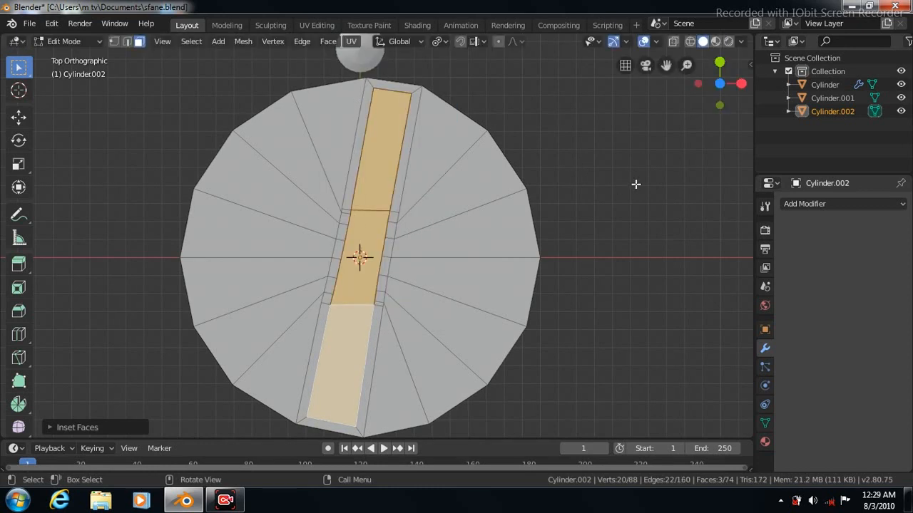
Step: Raise the three selected strip faces along Z above the disc to form a ridge slightly thinner than the disc
{"action": "key", "text": "KP_3"}
{"action": "left_click", "coordinate": [19, 116]}
{"action": "left_click_drag", "start_coordinate": [354, 137], "coordinate": [352, 86]}
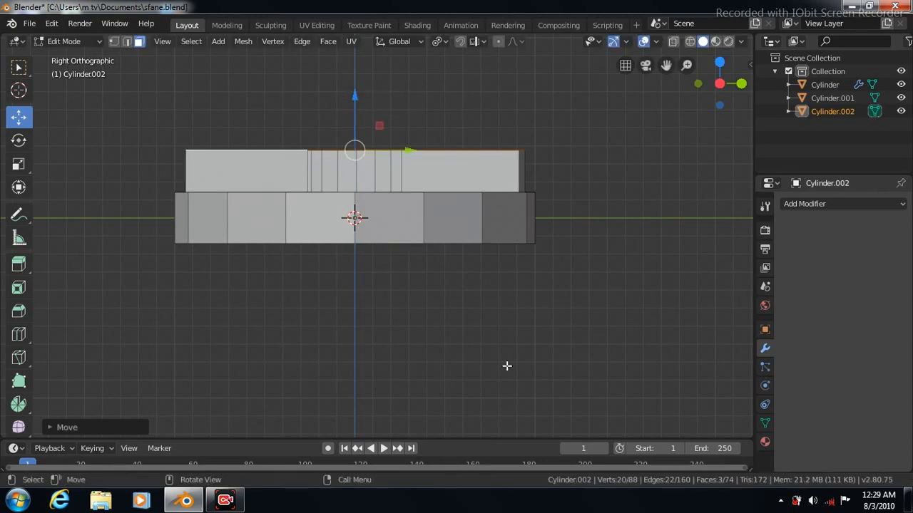
{"action": "left_click_drag", "start_coordinate": [355, 95], "coordinate": [355, 86]}
Step: Select only the ridge's middle top face and lower it slightly along Z so the ridge dips in the centre
{"action": "key", "text": "KP_7"}
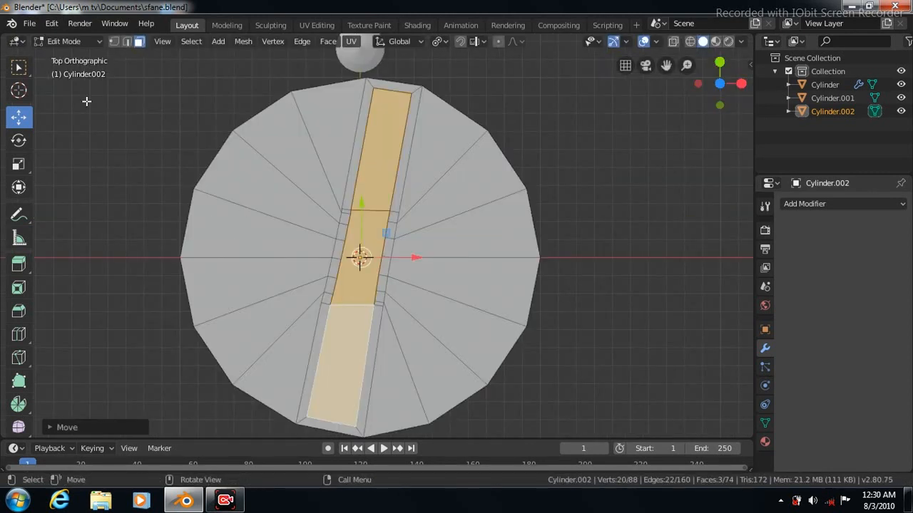
{"action": "left_click", "coordinate": [19, 67]}
{"action": "left_click", "coordinate": [367, 246]}
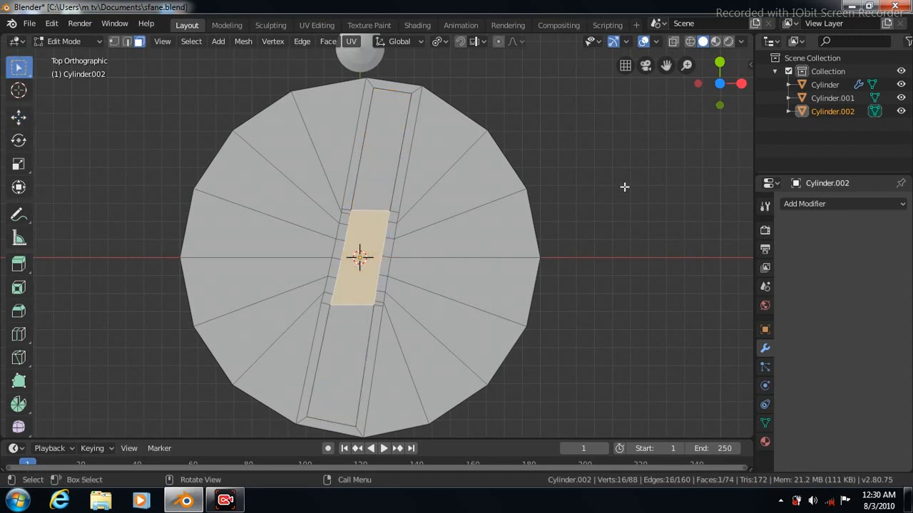
{"action": "key", "text": "KP_3"}
{"action": "key", "text": "shift+space"}
{"action": "key", "text": "g"}
{"action": "left_click_drag", "start_coordinate": [352, 88], "coordinate": [354, 101]}
Step: Add a Subdivision Surface modifier to the disc with 3 viewport subdivisions
{"action": "left_click", "coordinate": [841, 204]}
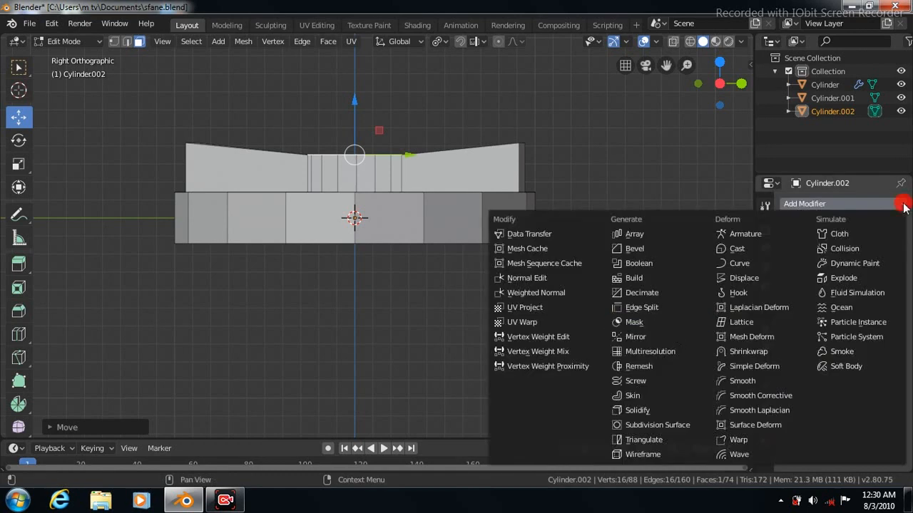
{"action": "left_click", "coordinate": [664, 424]}
{"action": "left_click", "coordinate": [834, 305]}
{"action": "left_click", "coordinate": [834, 305]}
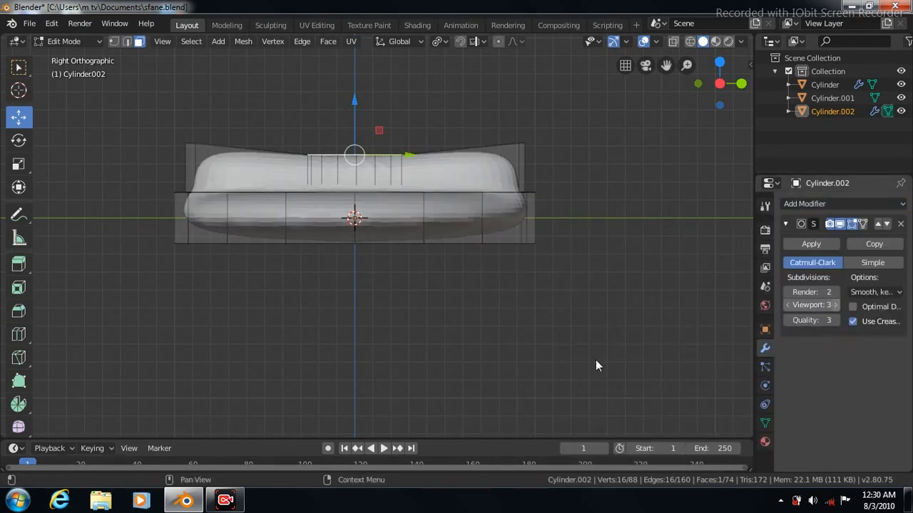
Step: Add loop cuts around the disc's side and top face, sliding them close to the rim edges to sharpen them
{"action": "left_click", "coordinate": [18, 335]}
{"action": "mouse_move", "coordinate": [479, 216]}
{"action": "left_mouse_down"}
{"action": "mouse_move", "coordinate": [478, 240]}
{"action": "mouse_move", "coordinate": [480, 202]}
{"action": "left_mouse_up"}
{"action": "key", "text": "KP_7"}
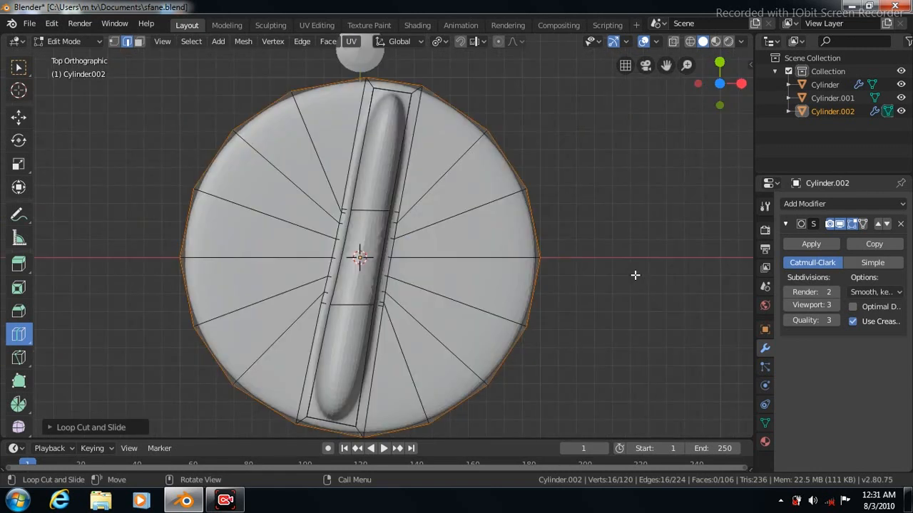
{"action": "left_click_drag", "start_coordinate": [479, 261], "coordinate": [540, 267]}
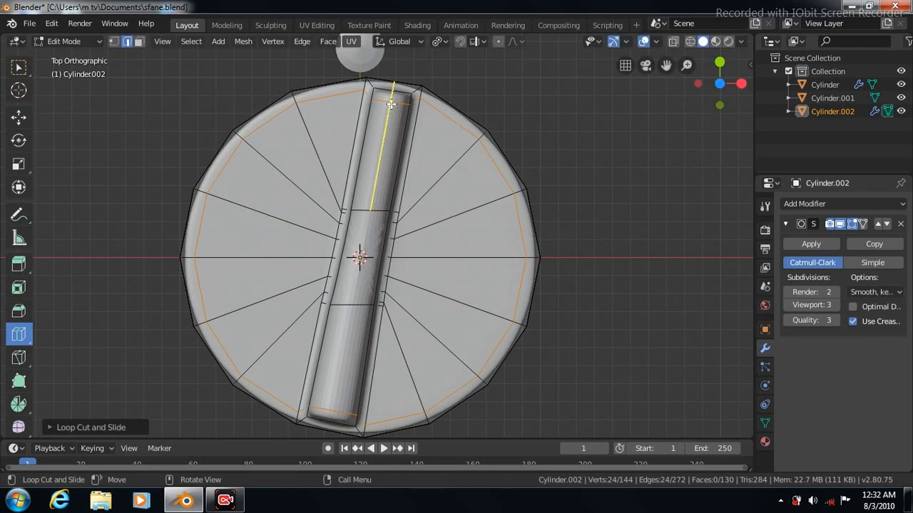
Step: Add loop cuts around the ridge near its top edge and around its base to tighten the smoothed corners
{"action": "key", "text": "KP_1"}
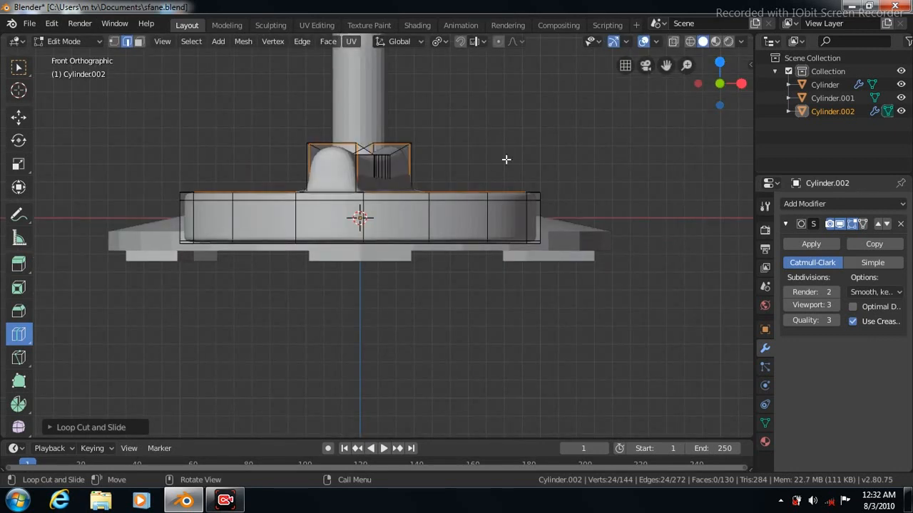
{"action": "left_click_drag", "start_coordinate": [355, 168], "coordinate": [356, 150]}
{"action": "middle_click_drag", "start_coordinate": [385, 150], "coordinate": [344, 196]}
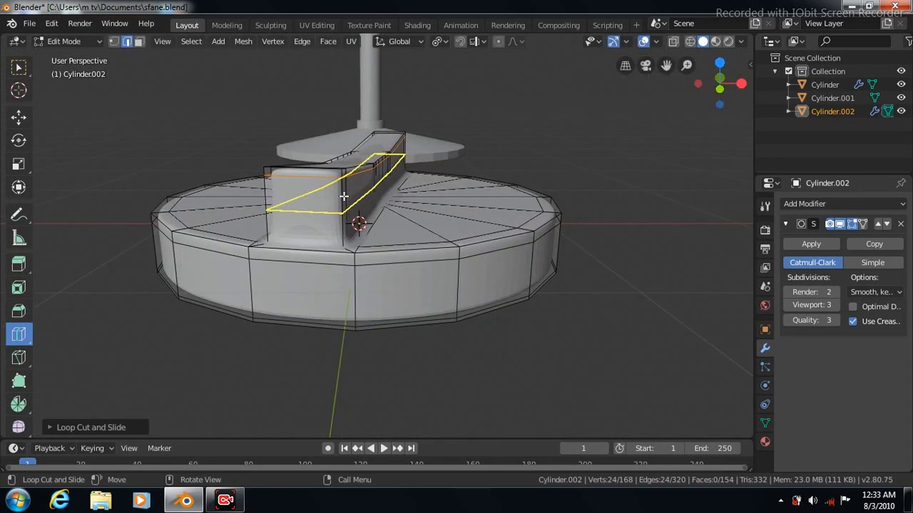
{"action": "left_click_drag", "start_coordinate": [350, 214], "coordinate": [356, 244]}
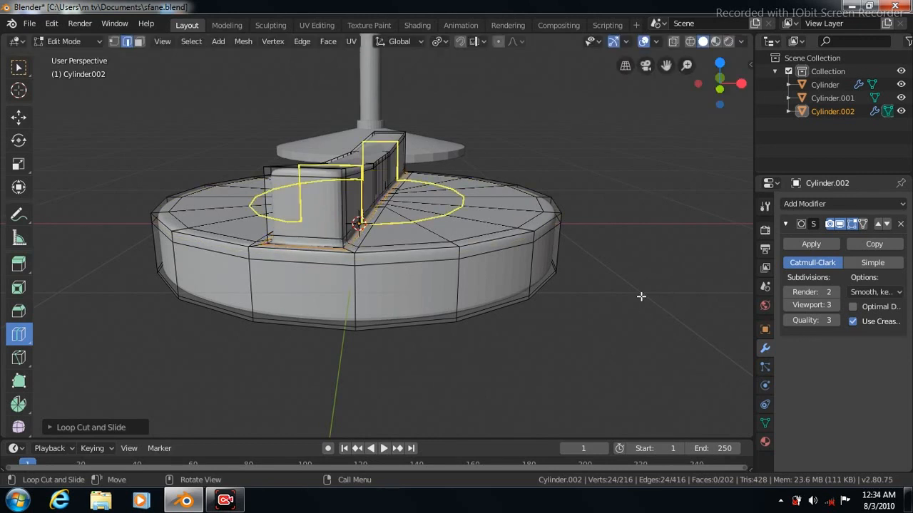
Step: Return to Object Mode, apply smooth shading to the disc, and enable Auto Smooth at 30°
{"action": "key", "text": "Tab"}
{"action": "right_click", "coordinate": [494, 268]}
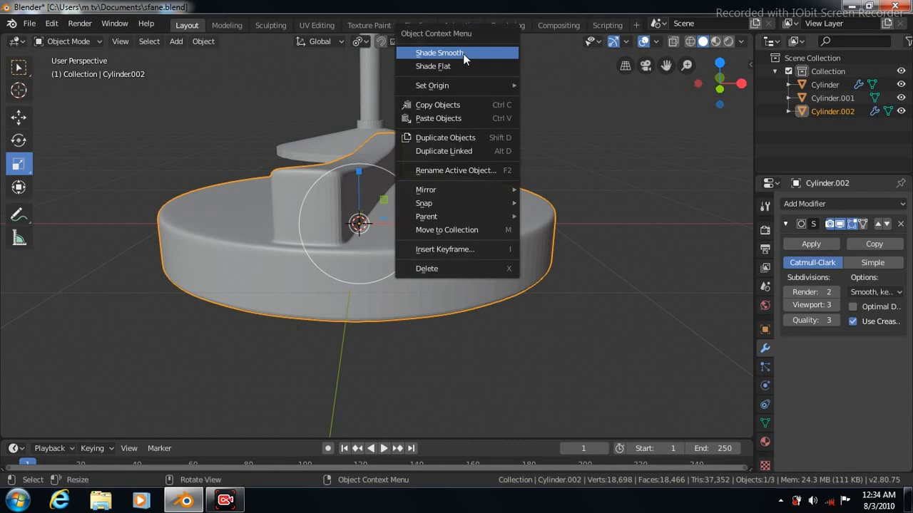
{"action": "left_click", "coordinate": [463, 54]}
{"action": "left_click", "coordinate": [766, 423]}
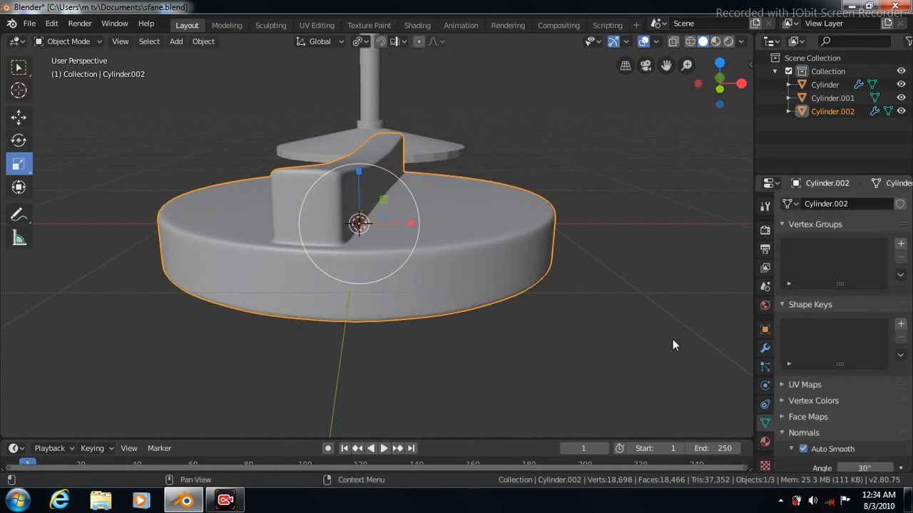
Step: Scale the disc down uniformly to about 0.26 of its size
{"action": "key", "text": "KP_3"}
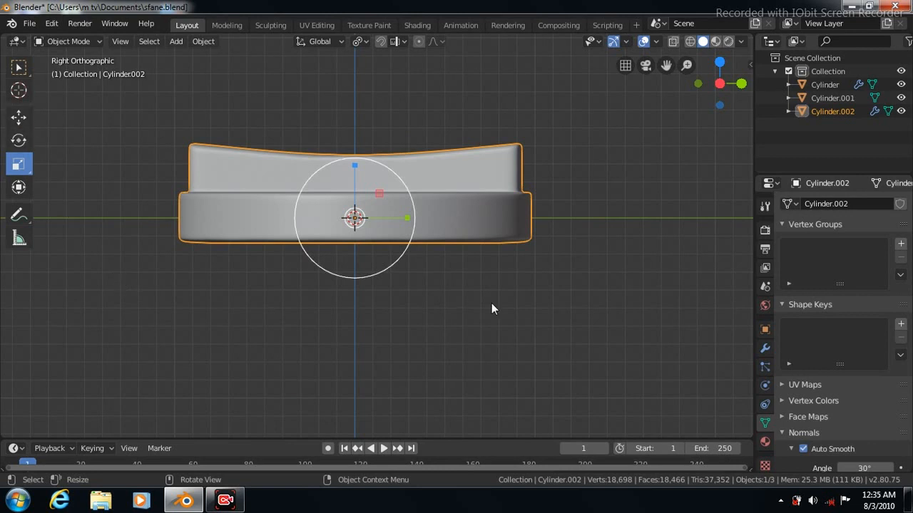
{"action": "key", "text": "s"}
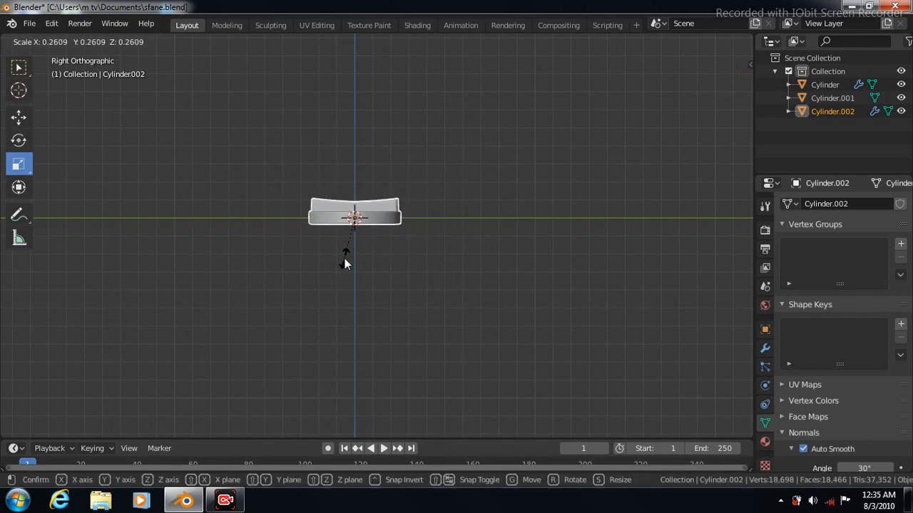
{"action": "left_click", "coordinate": [345, 258]}
Step: Move the disc up along Z to the motor housing's height and along Y to just in front of the housing
{"action": "scroll", "coordinate": [479, 304], "scroll_direction": "down", "scroll_amount": 8}
{"action": "scroll", "coordinate": [478, 303], "scroll_direction": "down", "scroll_amount": 1}
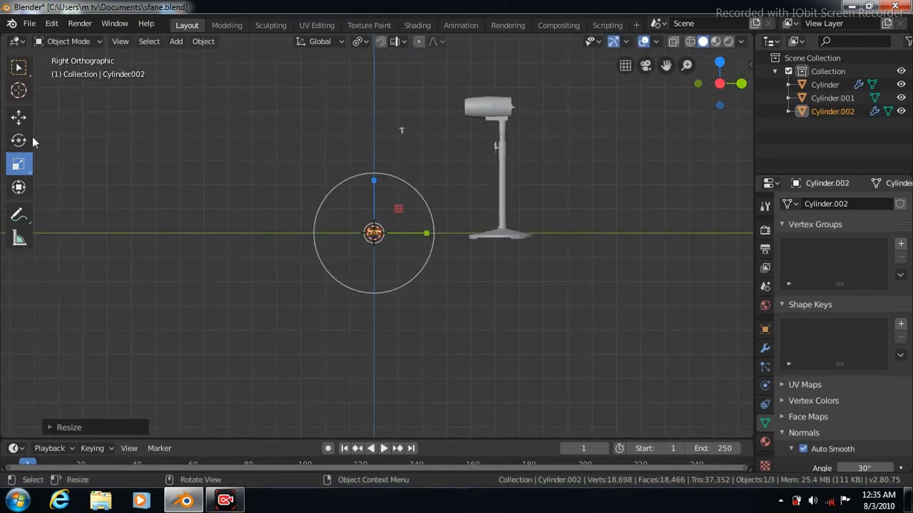
{"action": "left_click", "coordinate": [19, 117]}
{"action": "left_click_drag", "start_coordinate": [374, 177], "coordinate": [374, 51]}
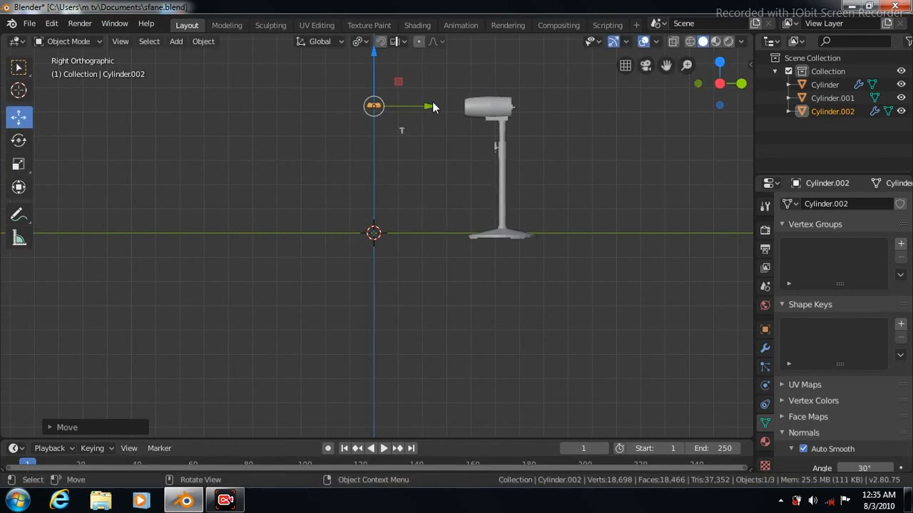
{"action": "left_click_drag", "start_coordinate": [432, 106], "coordinate": [499, 107]}
{"action": "left_click_drag", "start_coordinate": [666, 65], "coordinate": [547, 152]}
{"action": "scroll", "coordinate": [446, 230], "scroll_direction": "up", "scroll_amount": 8}
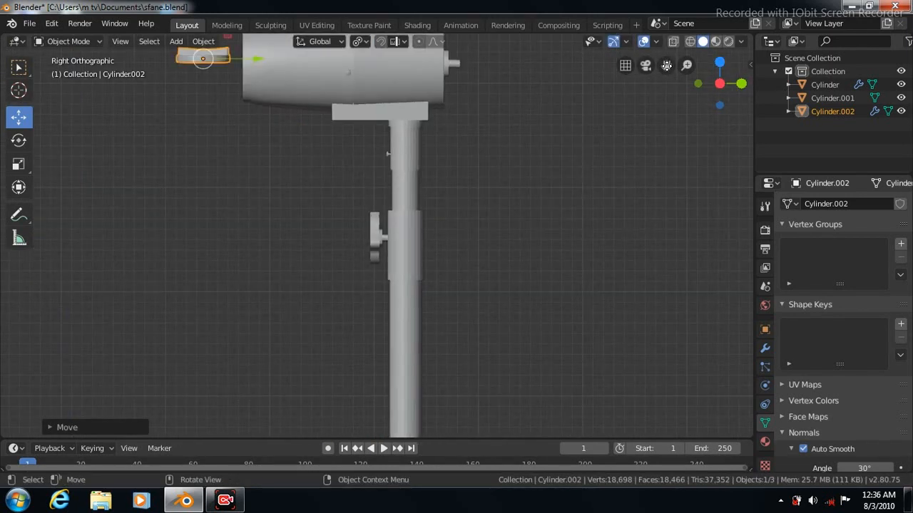
{"action": "left_click_drag", "start_coordinate": [666, 65], "coordinate": [793, 211]}
{"action": "scroll", "coordinate": [658, 222], "scroll_direction": "up", "scroll_amount": 4}
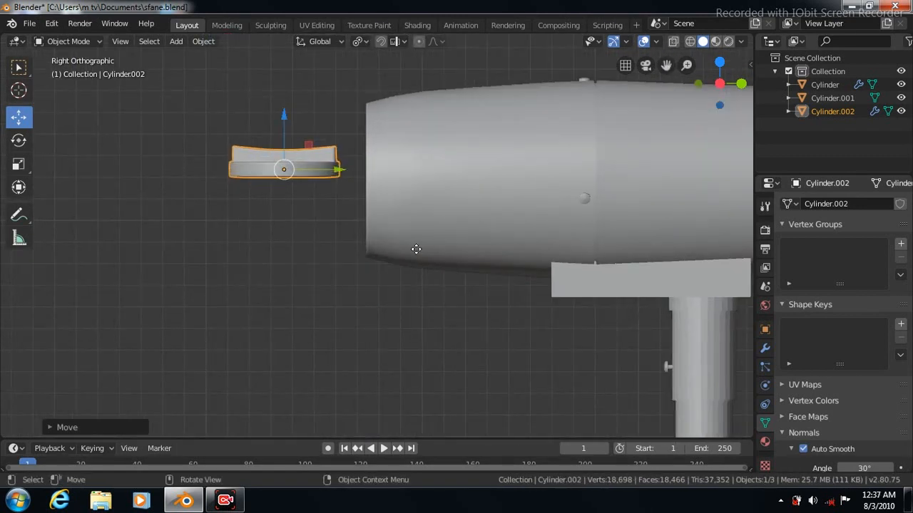
Step: Rotate the disc 90° about the global X axis so its ridge faces away from the housing
{"action": "left_click", "coordinate": [19, 140]}
{"action": "left_click_drag", "start_coordinate": [327, 153], "coordinate": [318, 137]}
{"action": "left_click", "coordinate": [50, 426]}
{"action": "left_click", "coordinate": [178, 379]}
{"action": "type", "text": "90"}
{"action": "key", "text": "Return"}
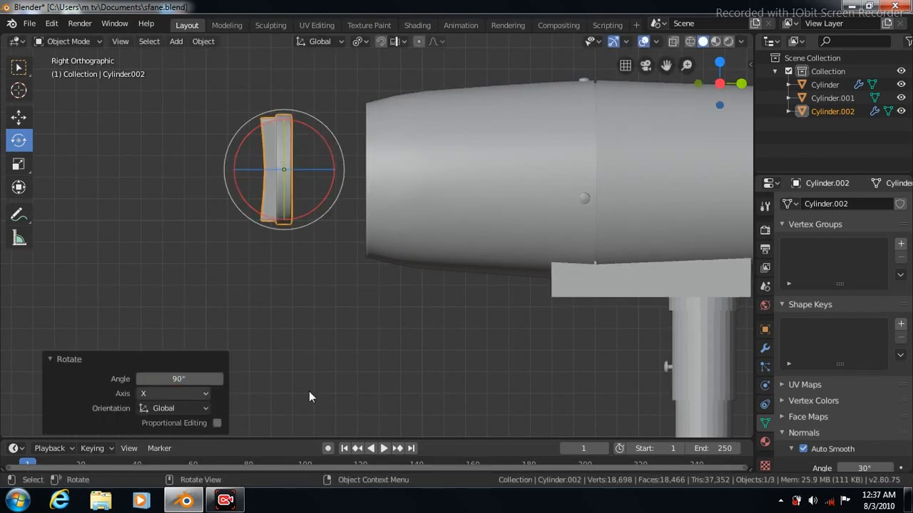
Step: Move the disc 0.423 m along Y so it sits partly inside the front of the motor housing
{"action": "left_click", "coordinate": [282, 149]}
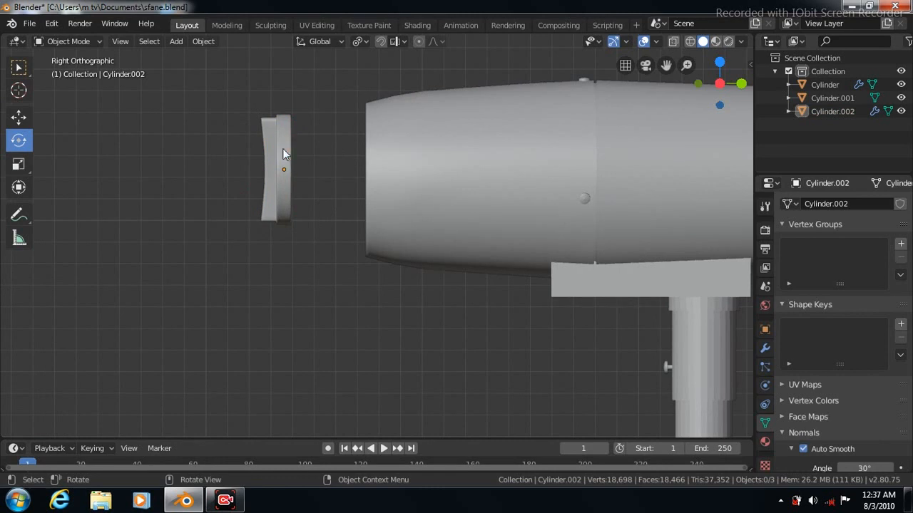
{"action": "left_click", "coordinate": [19, 118]}
{"action": "left_click_drag", "start_coordinate": [339, 171], "coordinate": [429, 184]}
Step: Remove the Subdivision Surface modifier from the disc and select the fan body
{"action": "key", "text": "KP_1"}
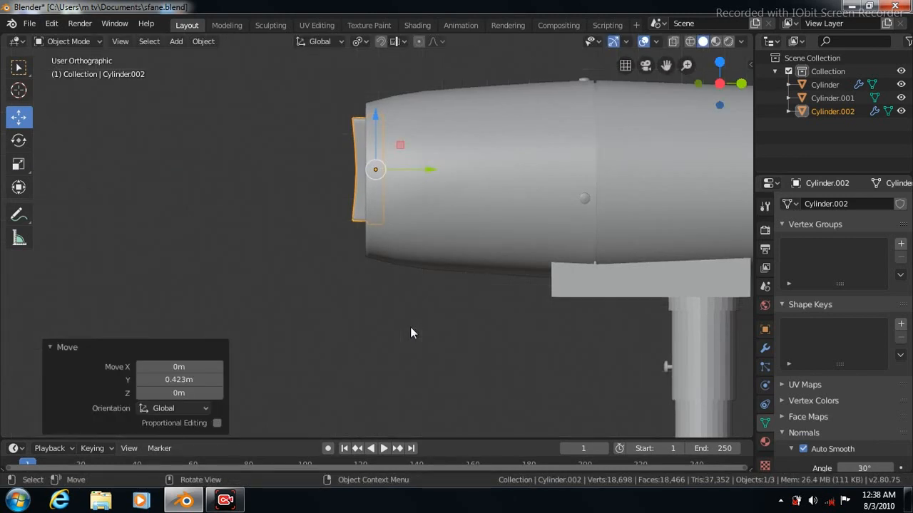
{"action": "left_click", "coordinate": [765, 349]}
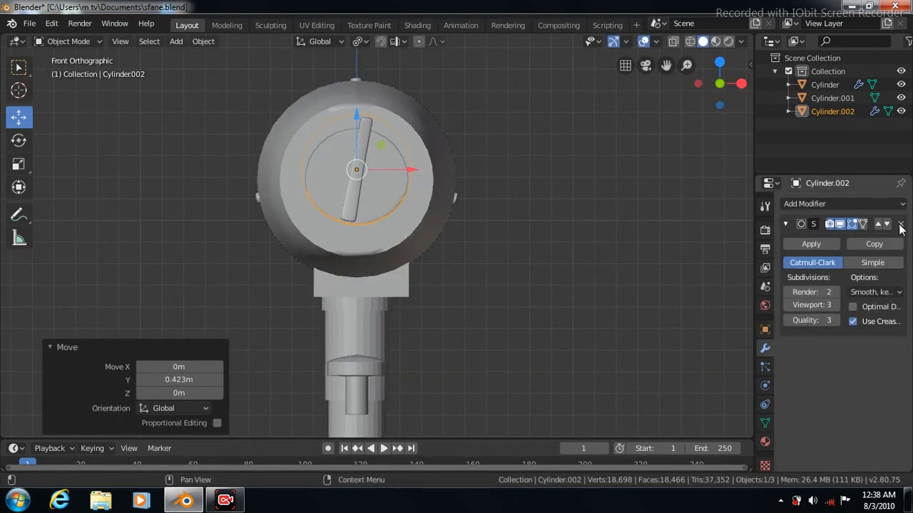
{"action": "left_click", "coordinate": [356, 332]}
{"action": "left_click", "coordinate": [356, 332]}
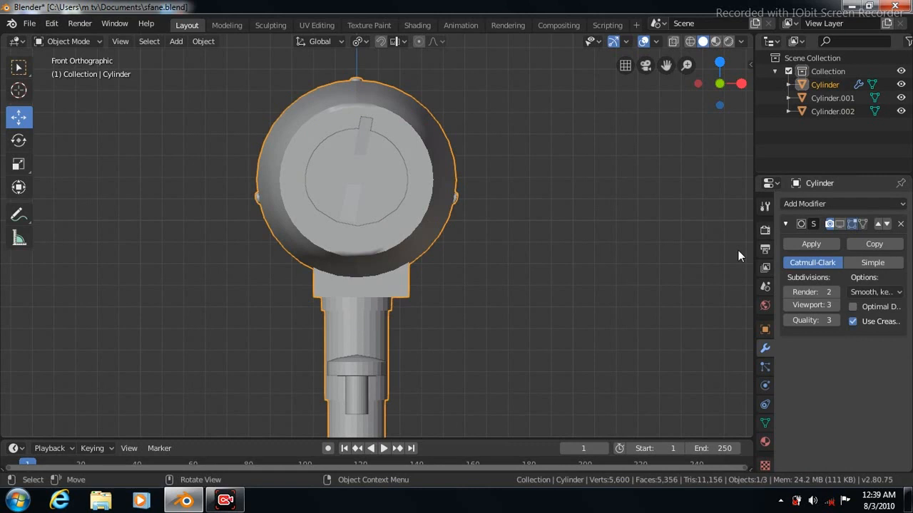
Step: With the disc joined to the fan body, enable the body's Subdivision Surface in the viewport and inspect the housing front
{"action": "left_click", "coordinate": [839, 224]}
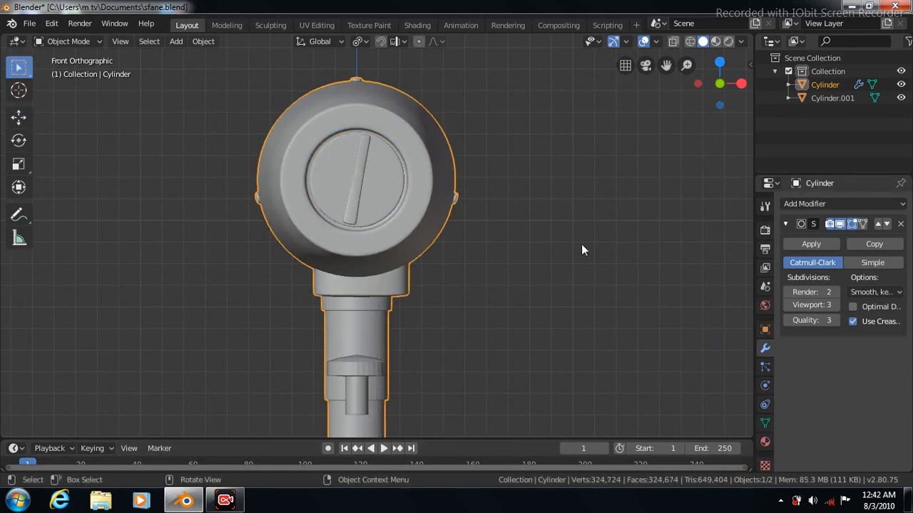
{"action": "middle_click_drag", "start_coordinate": [582, 245], "coordinate": [746, 248]}
{"action": "middle_click_drag", "start_coordinate": [582, 250], "coordinate": [606, 250]}
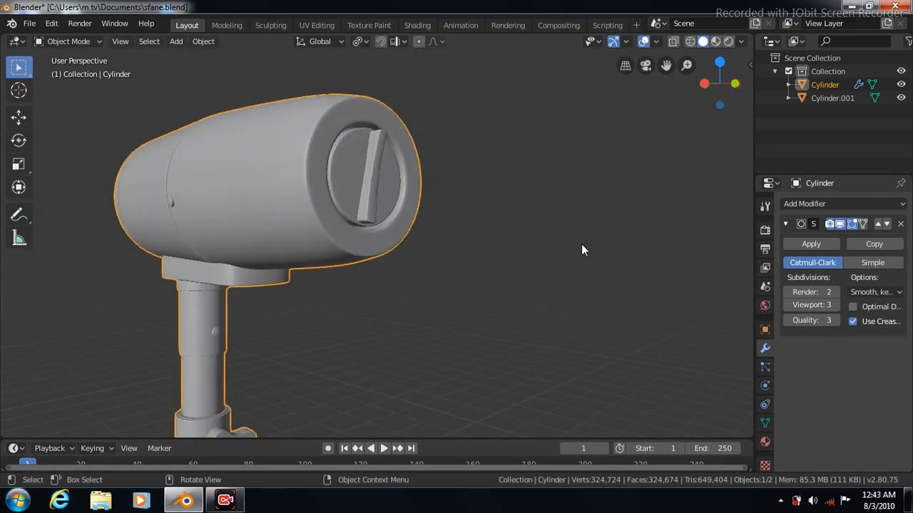